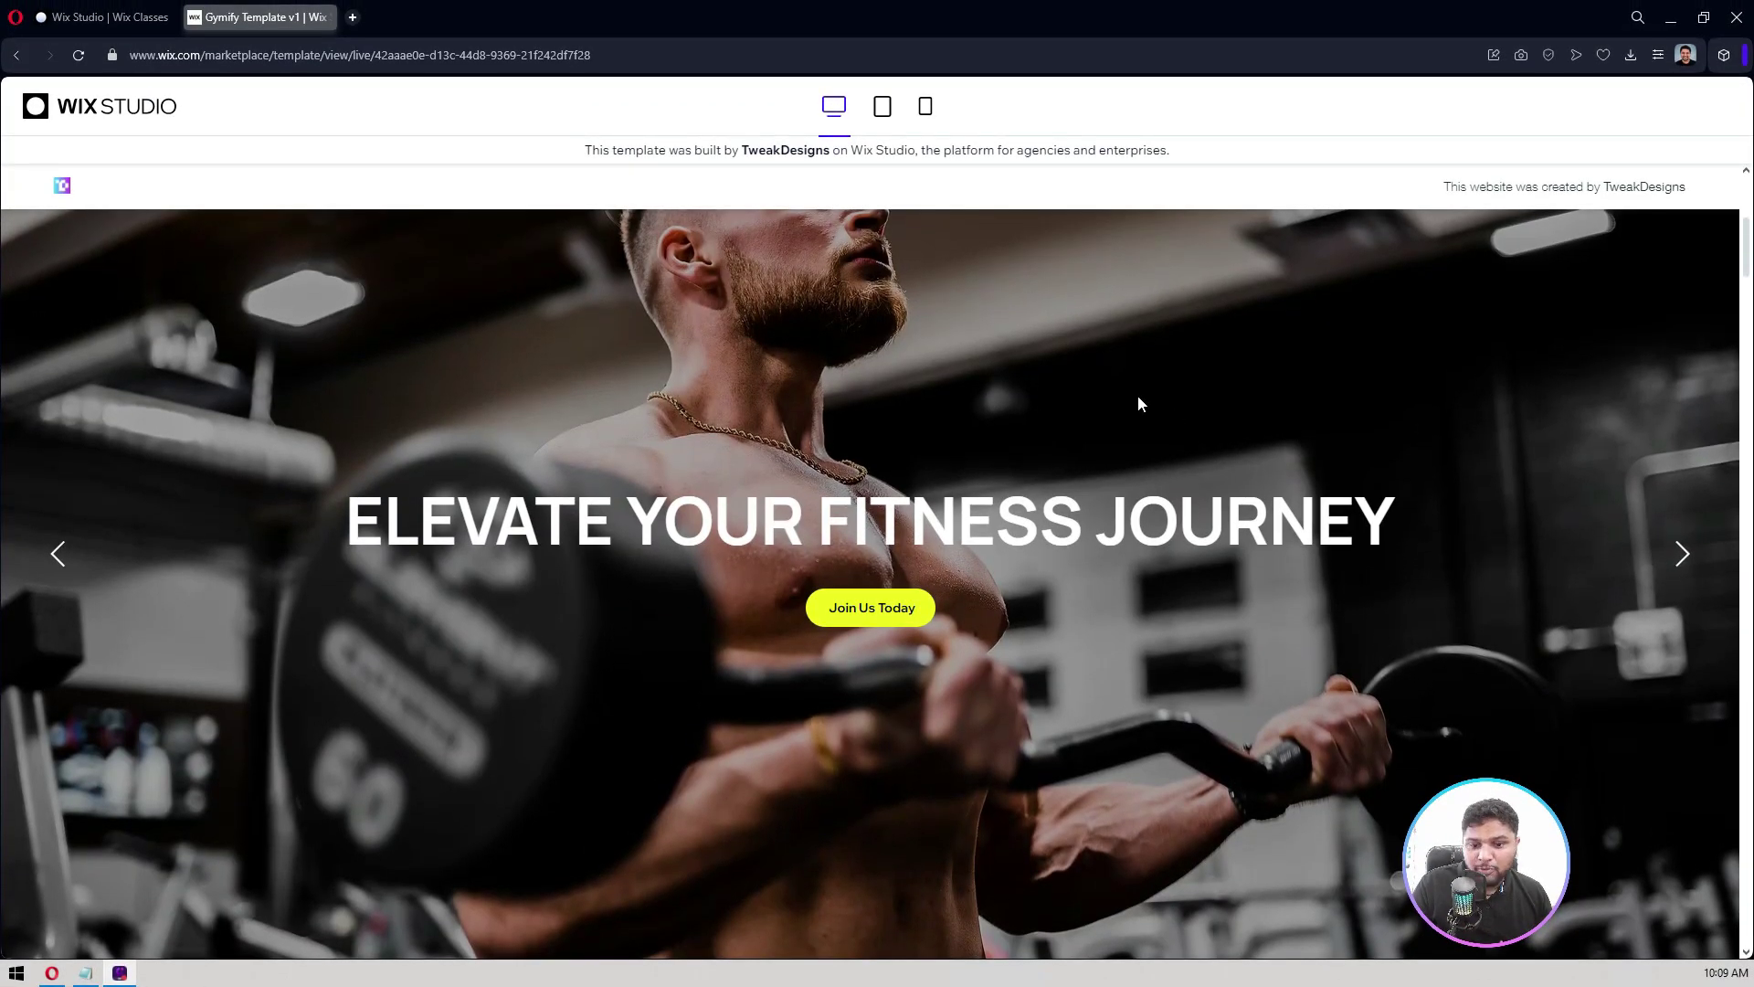
Step the template's hero slider forward and back, then scroll through the preview.
click(1681, 554)
click(72, 576)
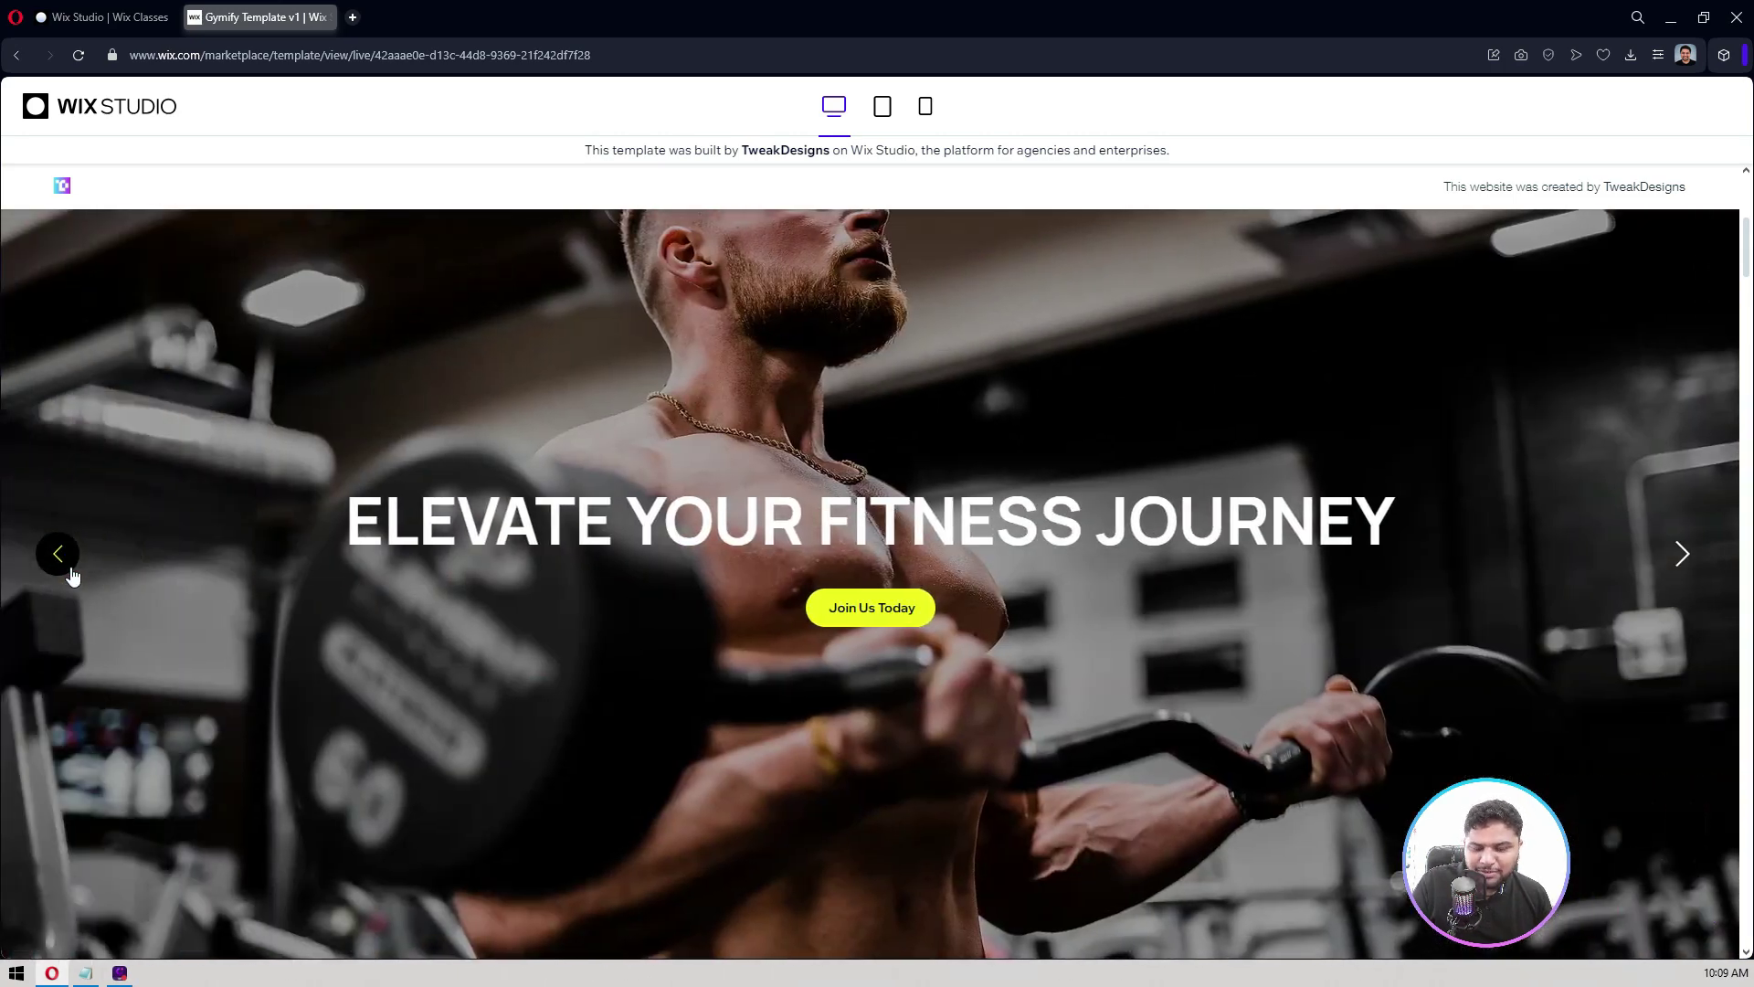
scroll(315, 381, down, 8)
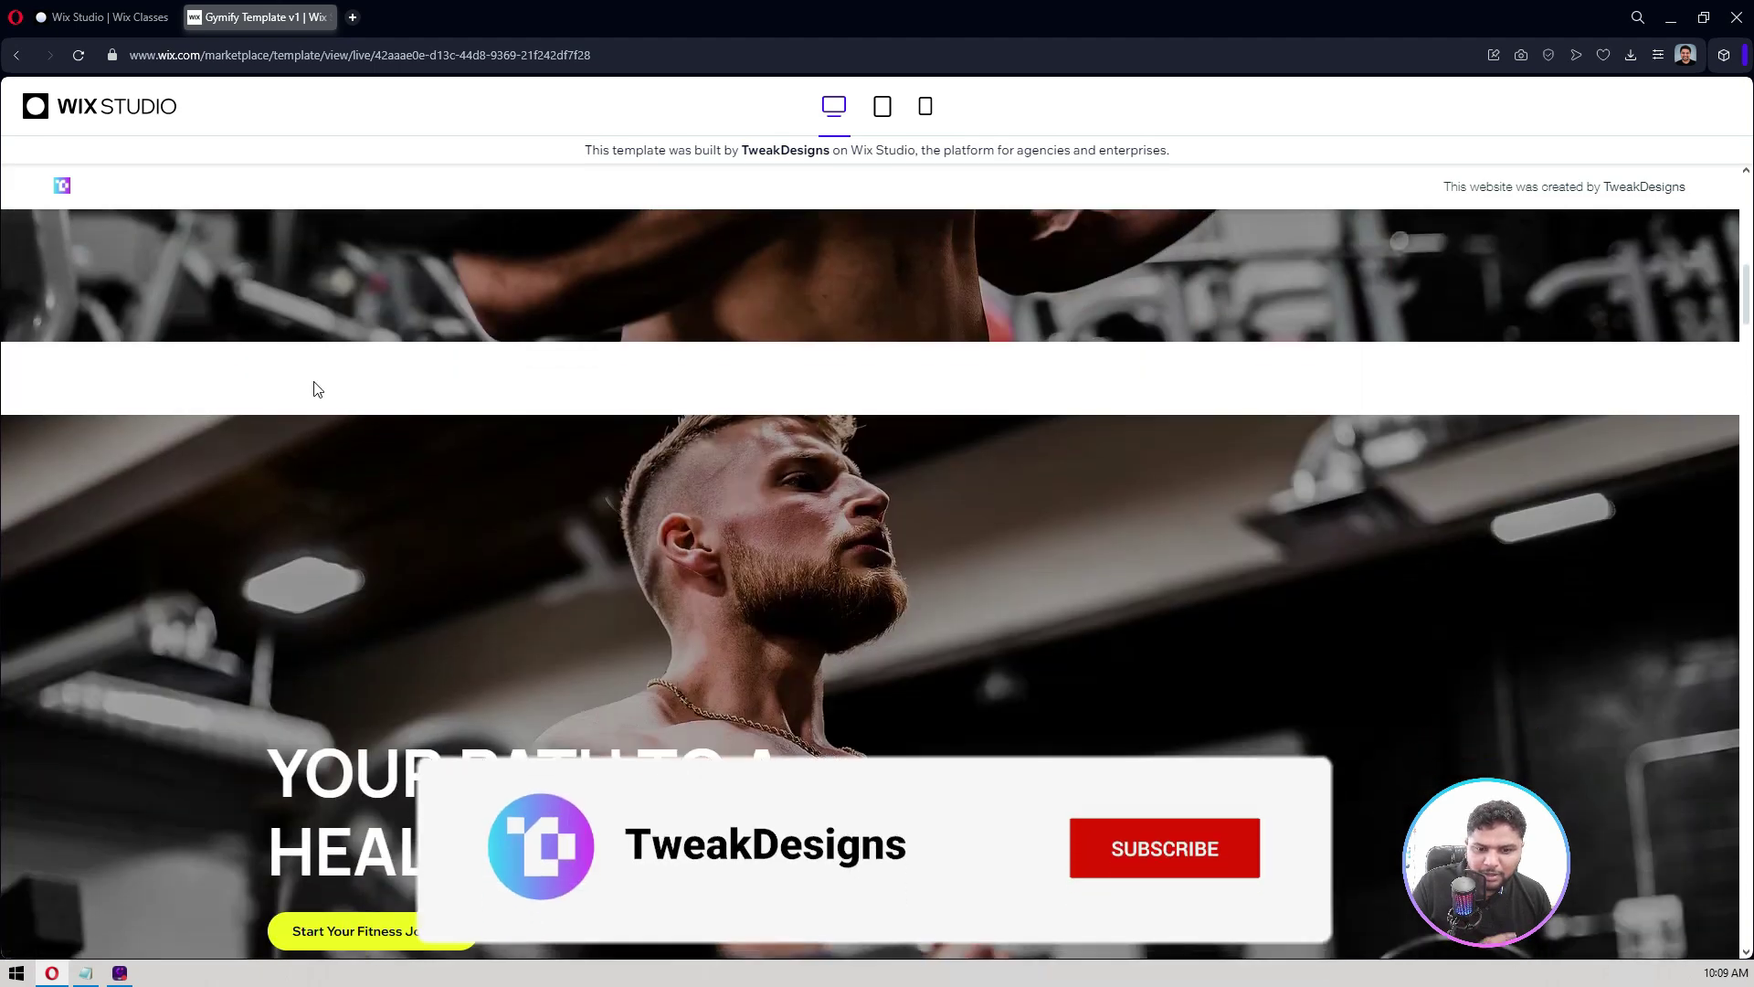
scroll(393, 393, up, 1)
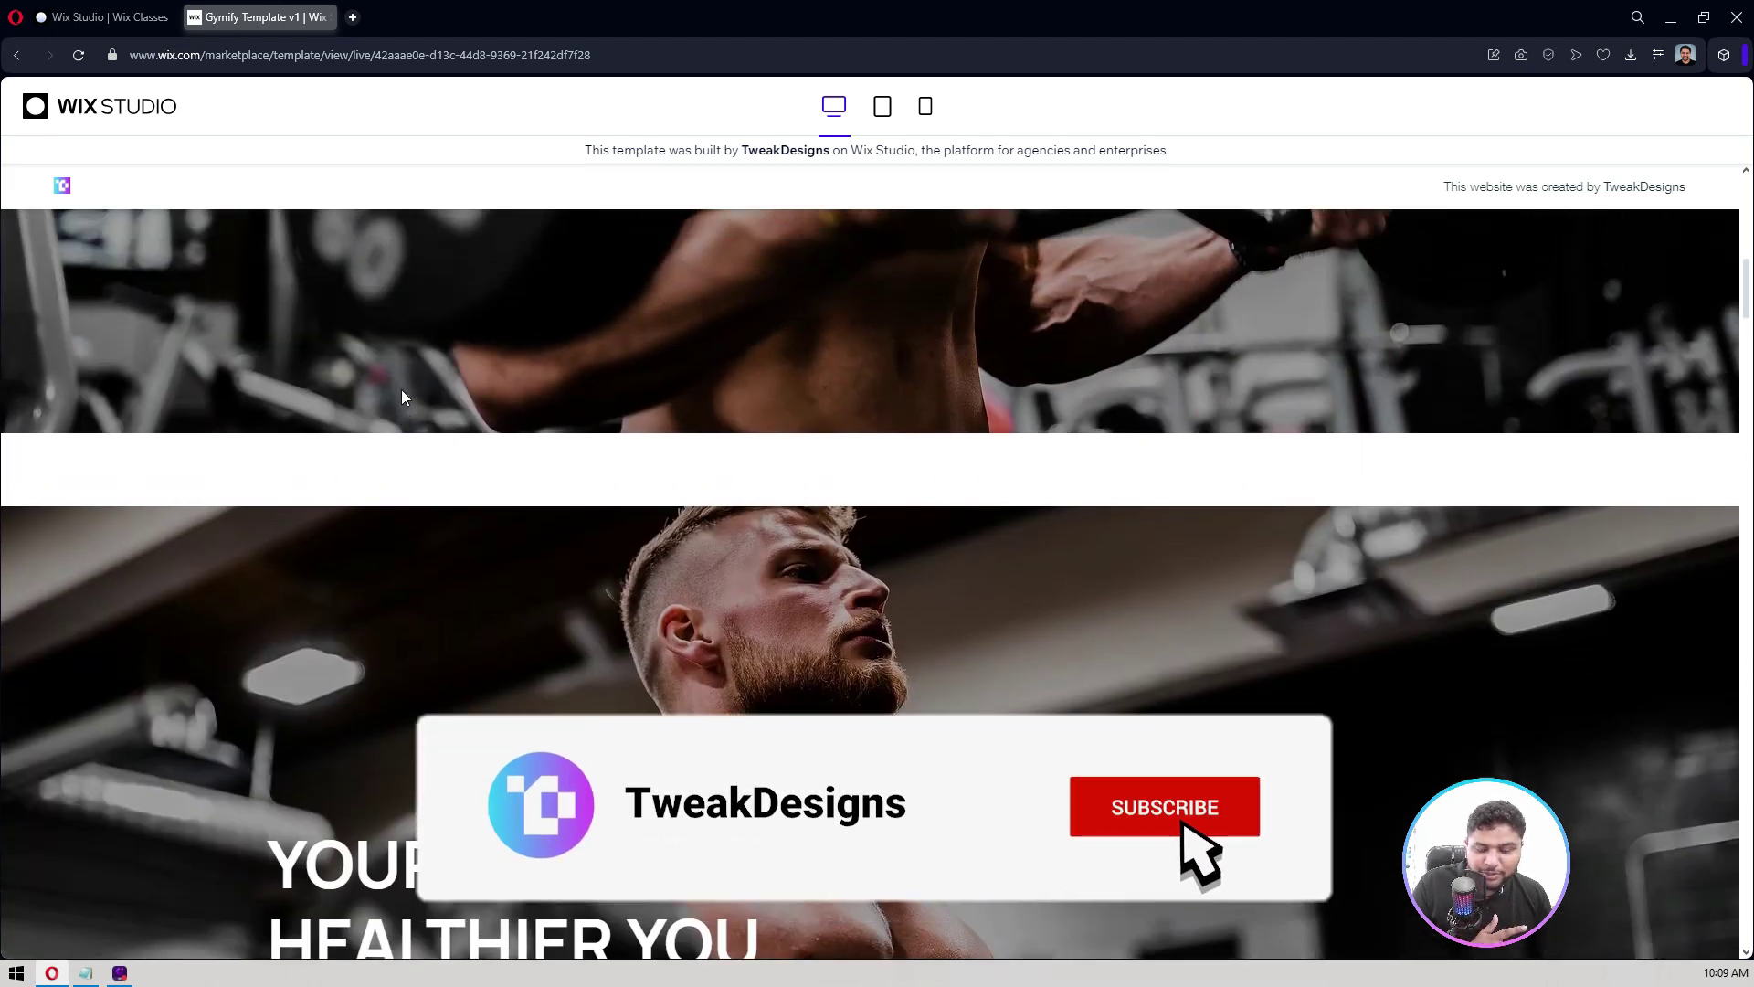
scroll(402, 389, up, 2)
scroll(402, 388, down, 2)
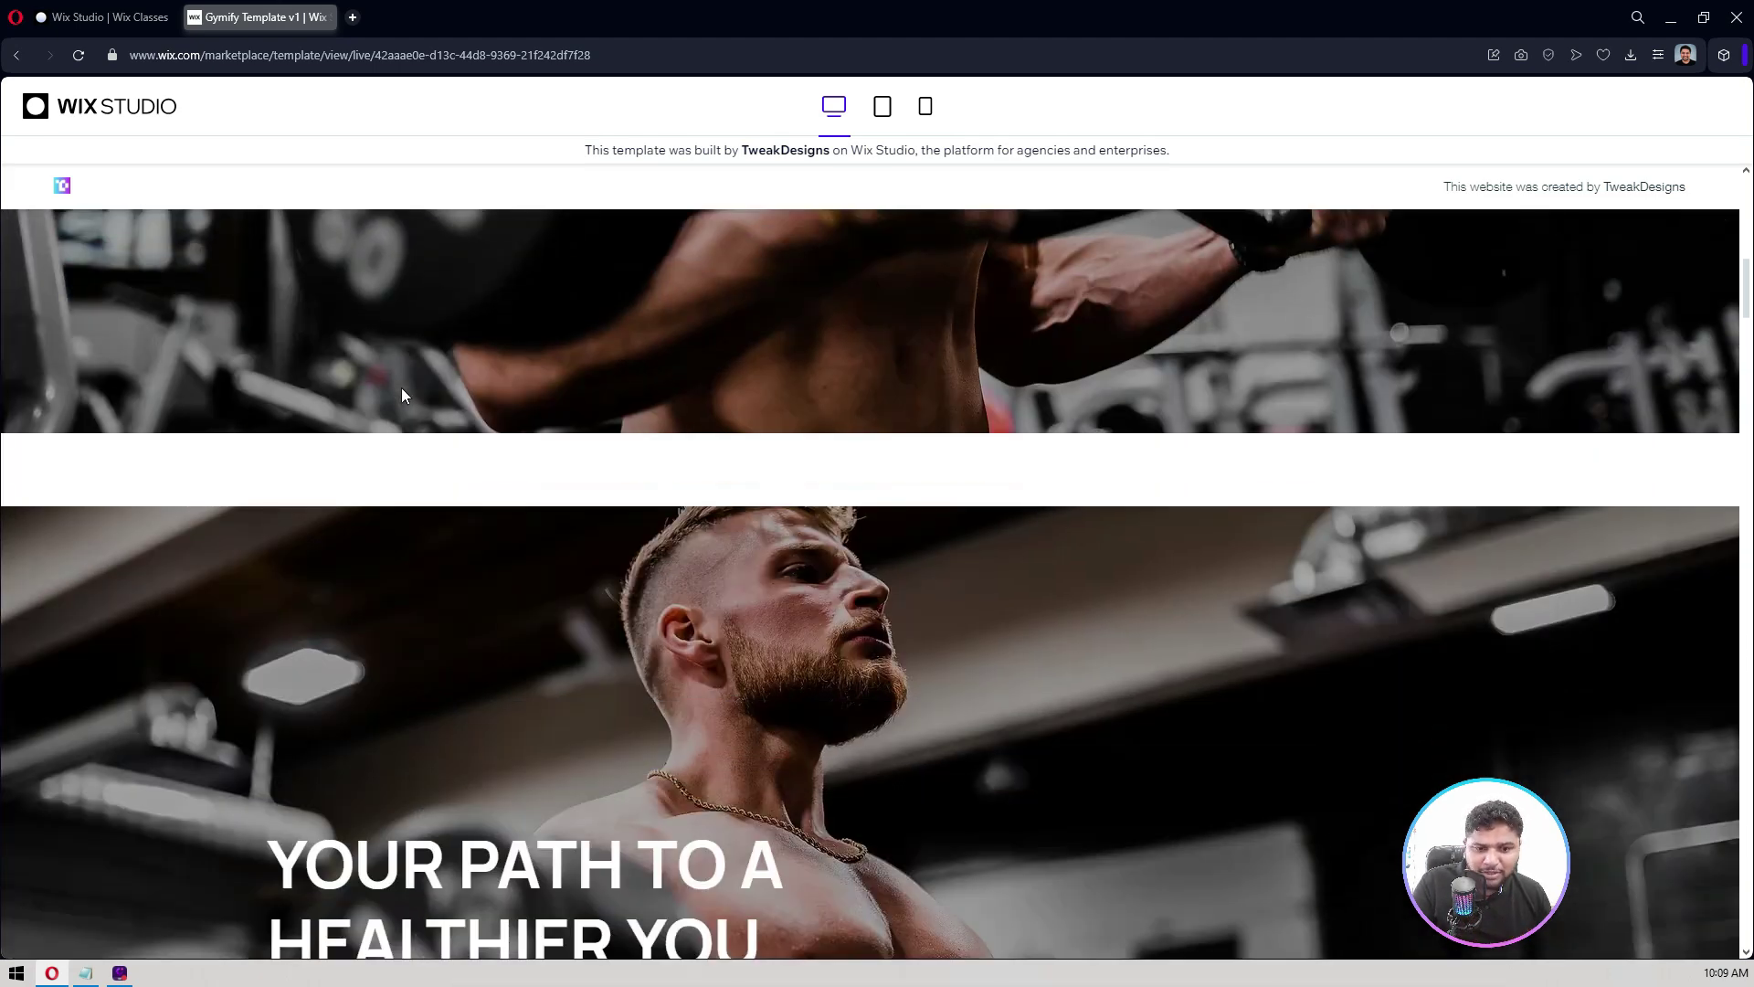
scroll(402, 388, down, 3)
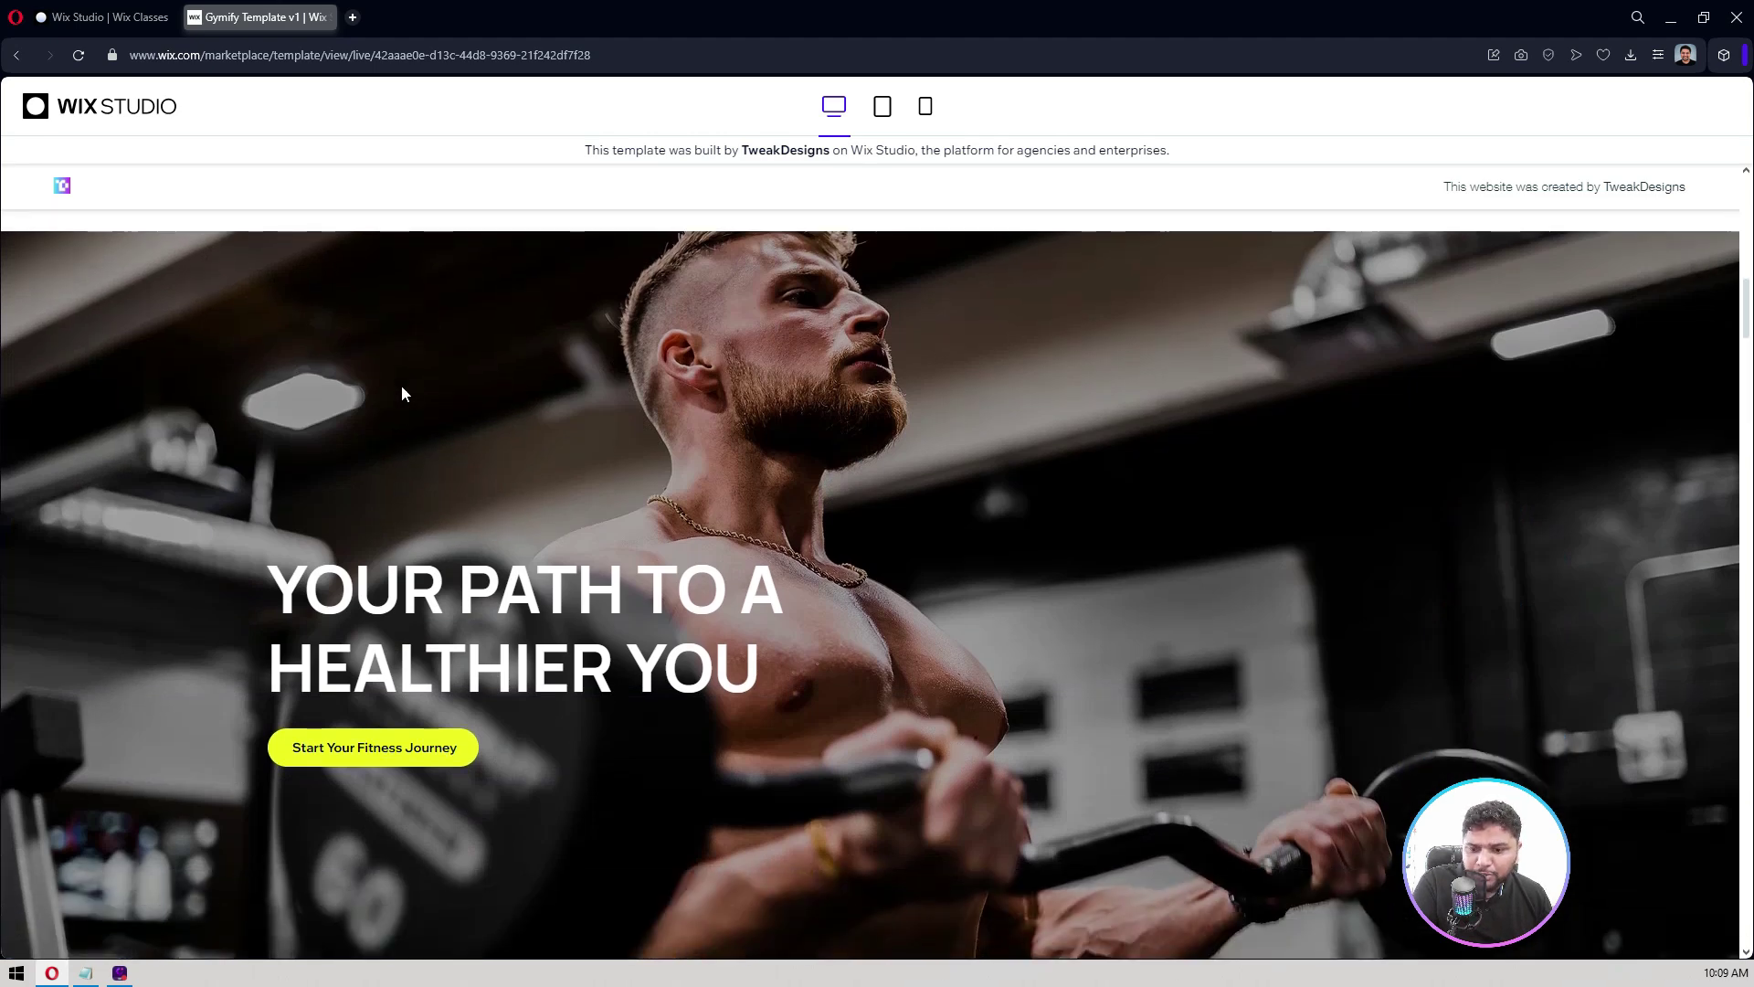
scroll(402, 387, down, 2)
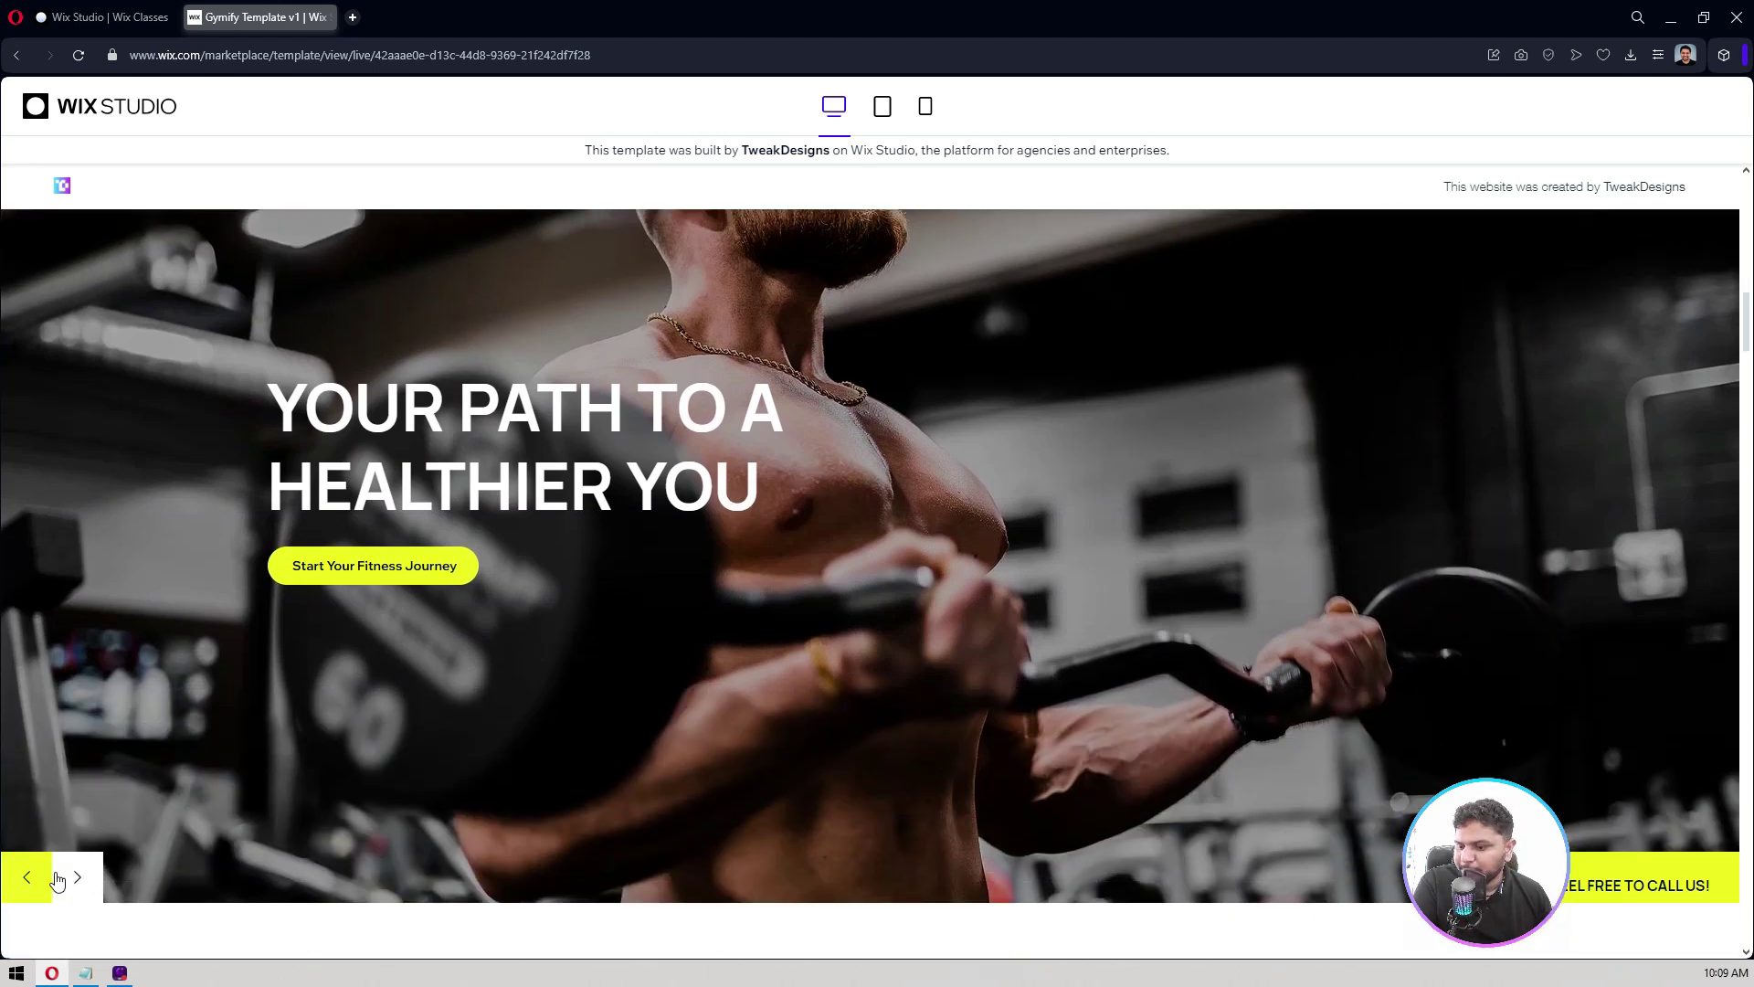
Try the lower slider's Weight Lifting and Yoga & Meditation slides, then return to the editor.
click(27, 877)
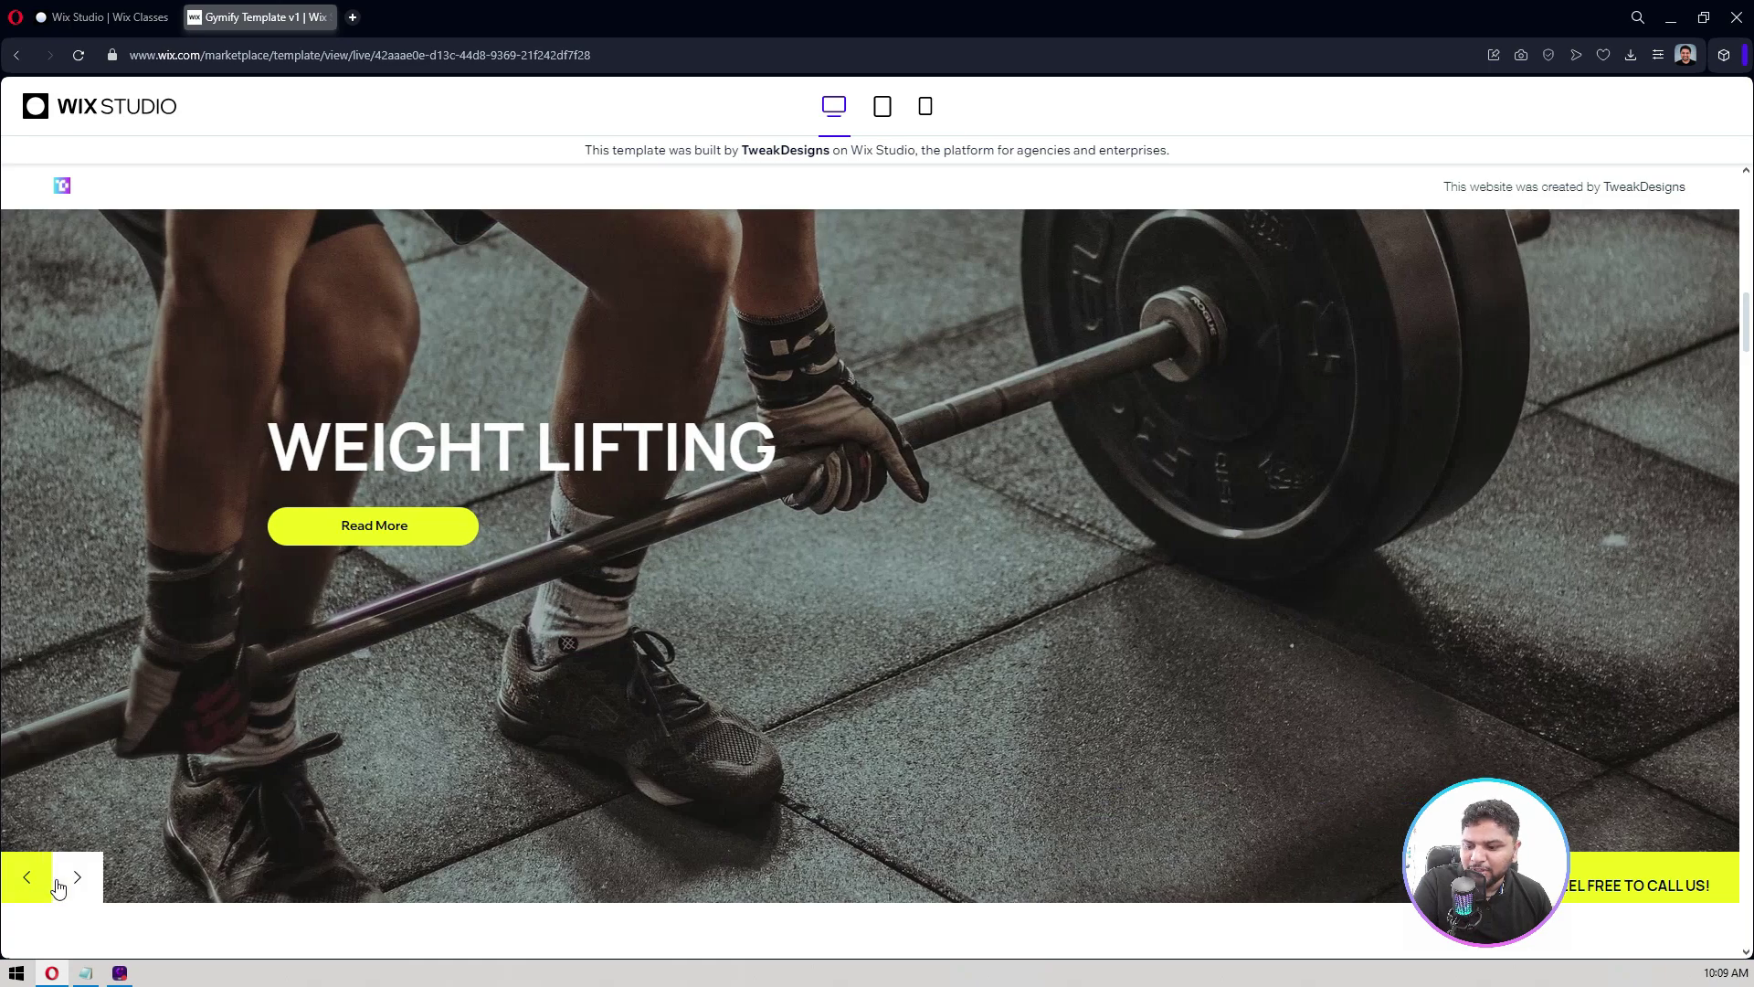
click(77, 878)
scroll(431, 656, down, 5)
scroll(431, 656, up, 4)
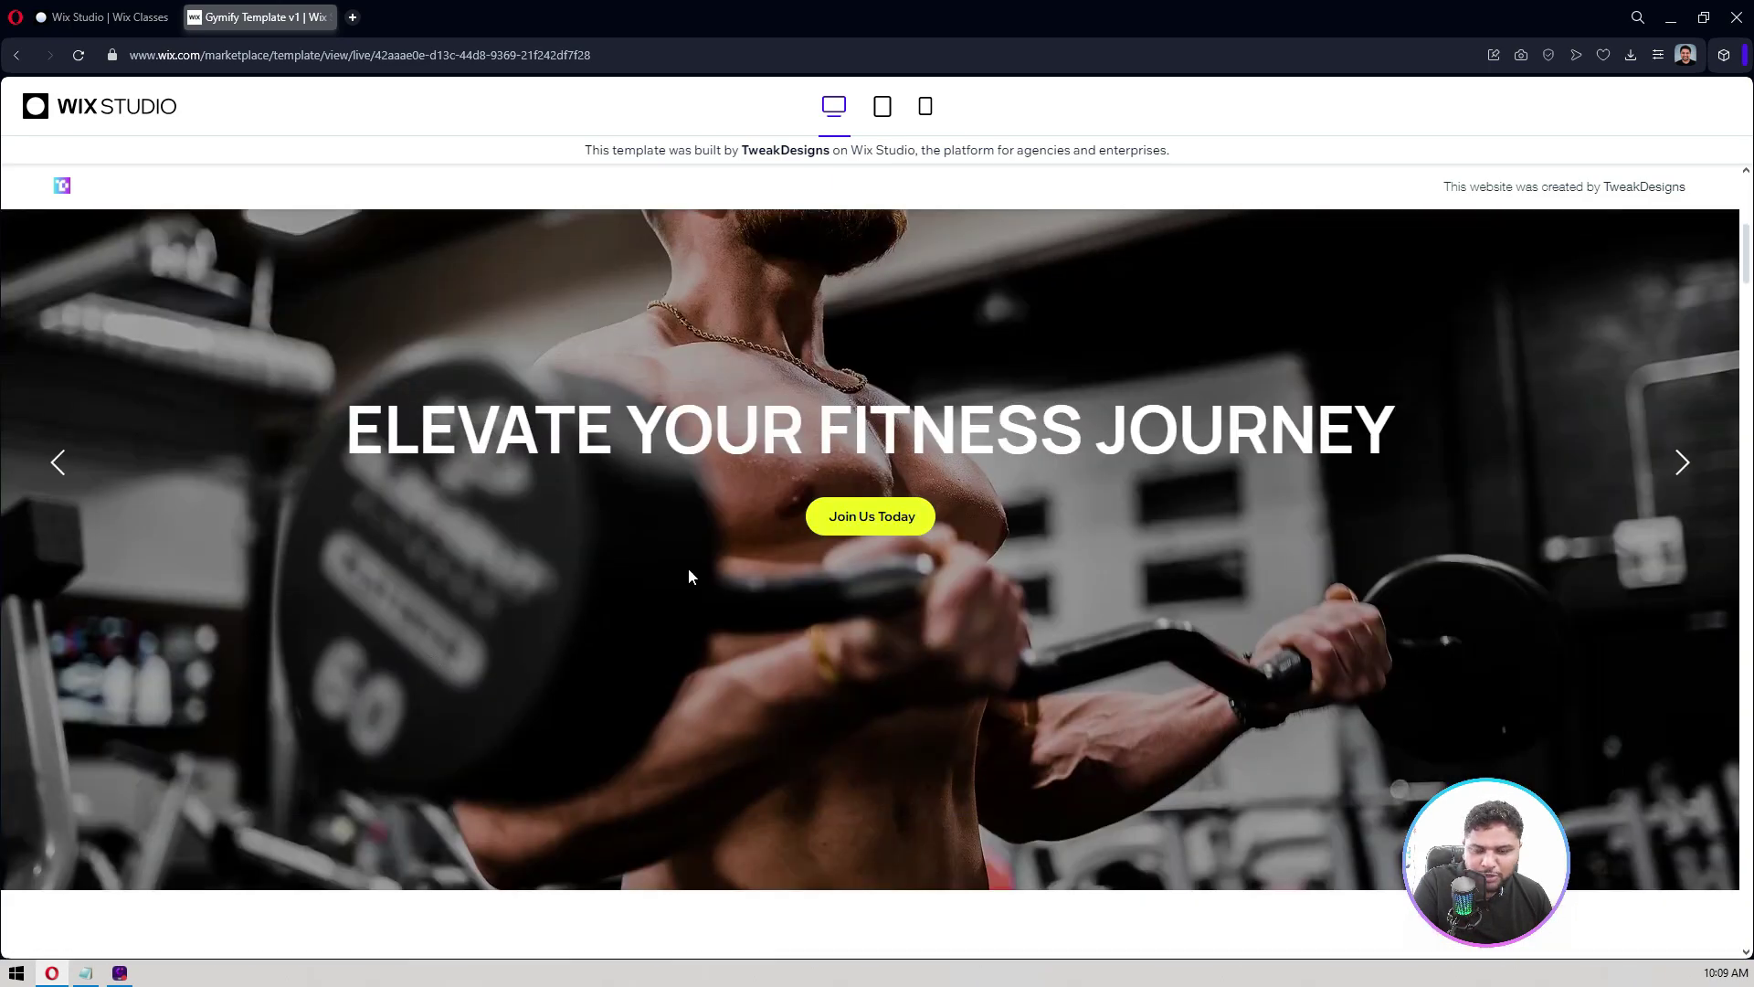
click(108, 7)
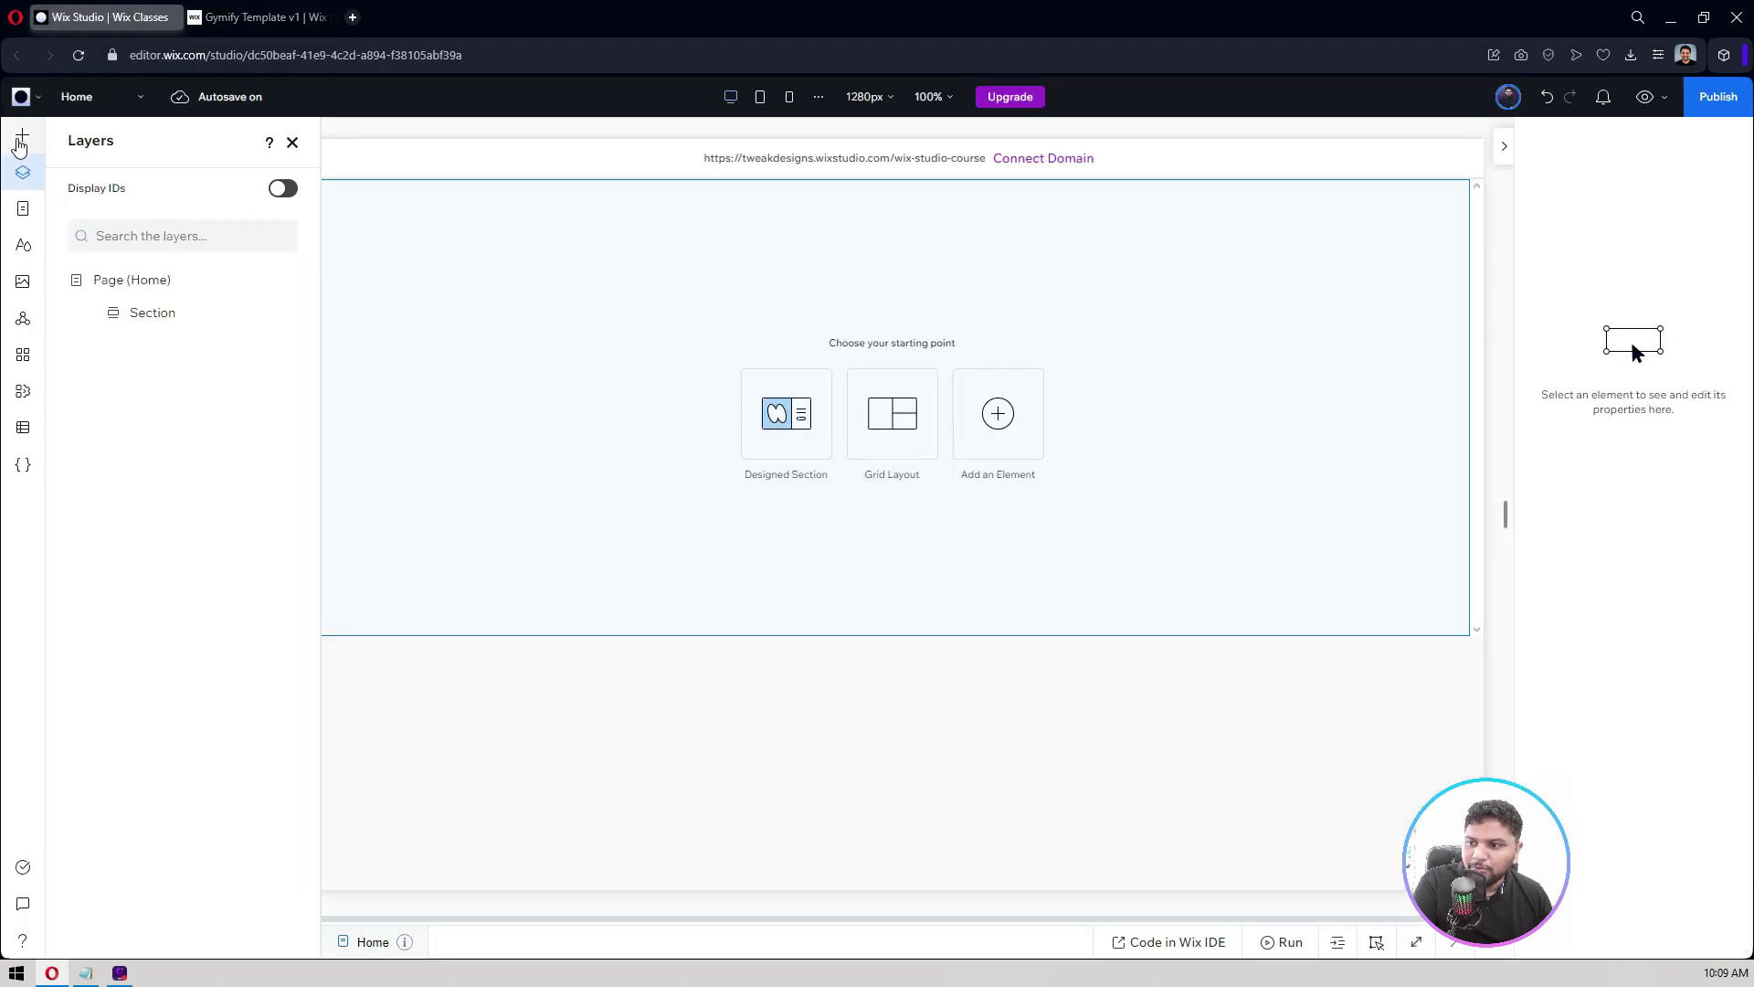
Drag the testimonials slideshow from Layout Tools > Slideshow Repeaters onto the Home page.
click(20, 139)
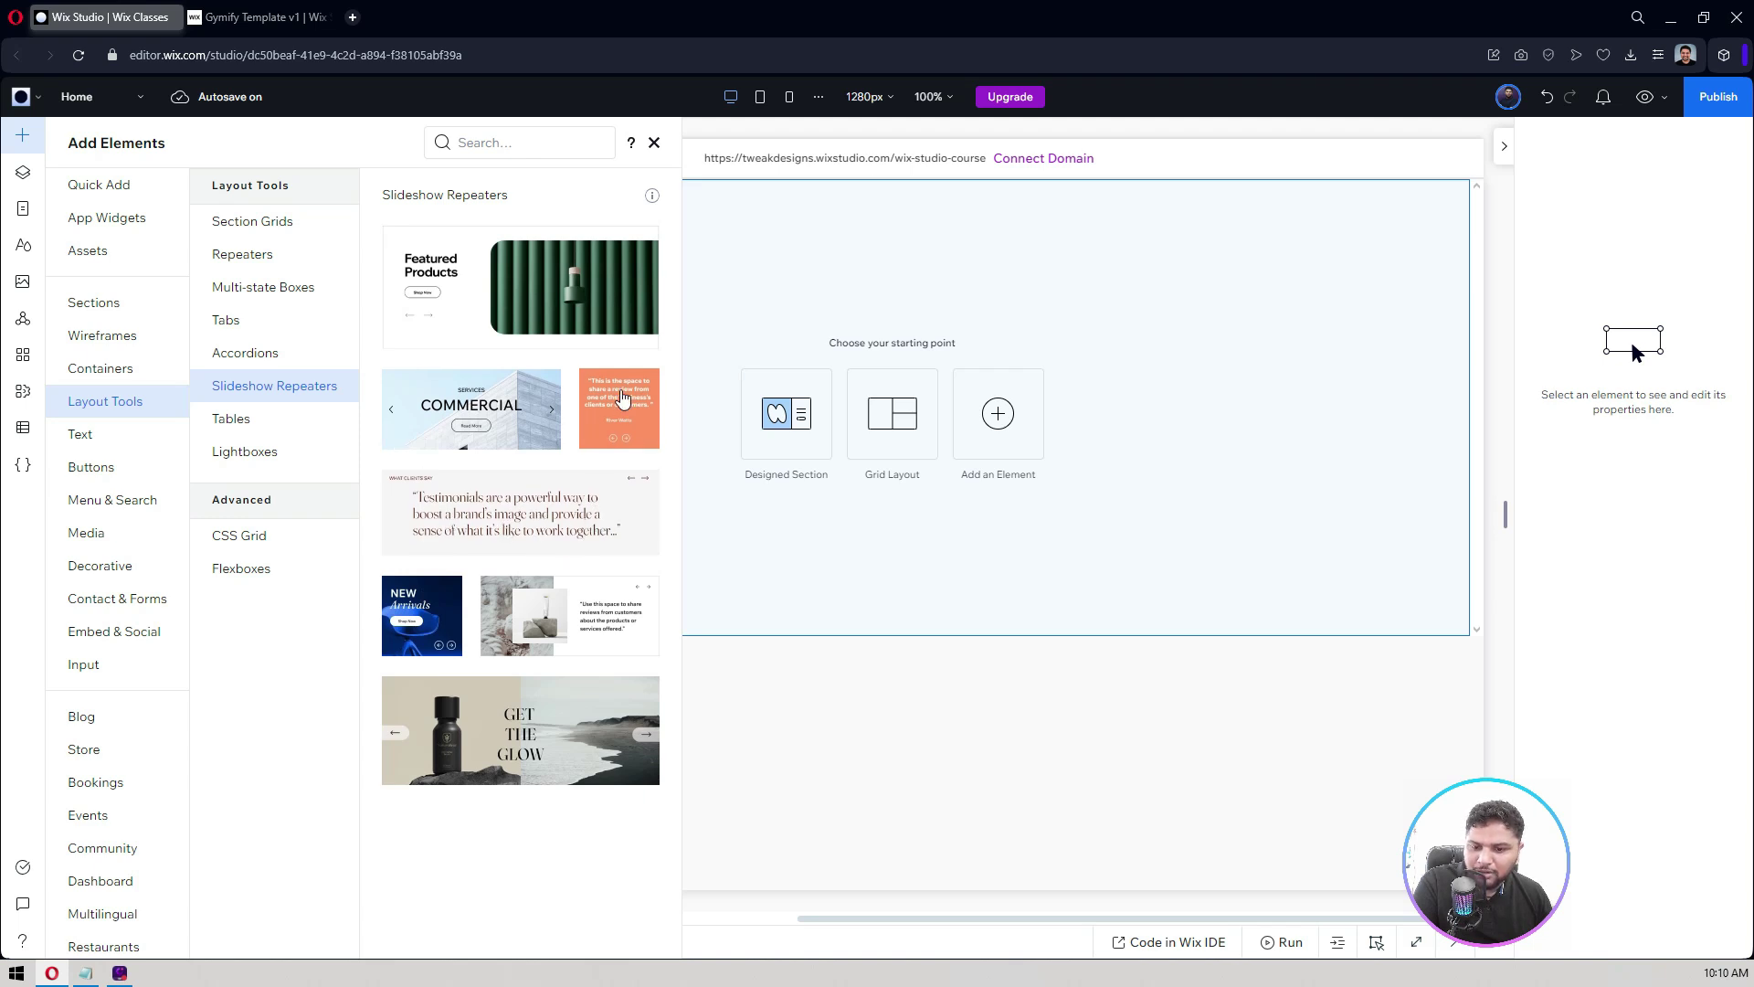
drag(475, 516, 870, 276)
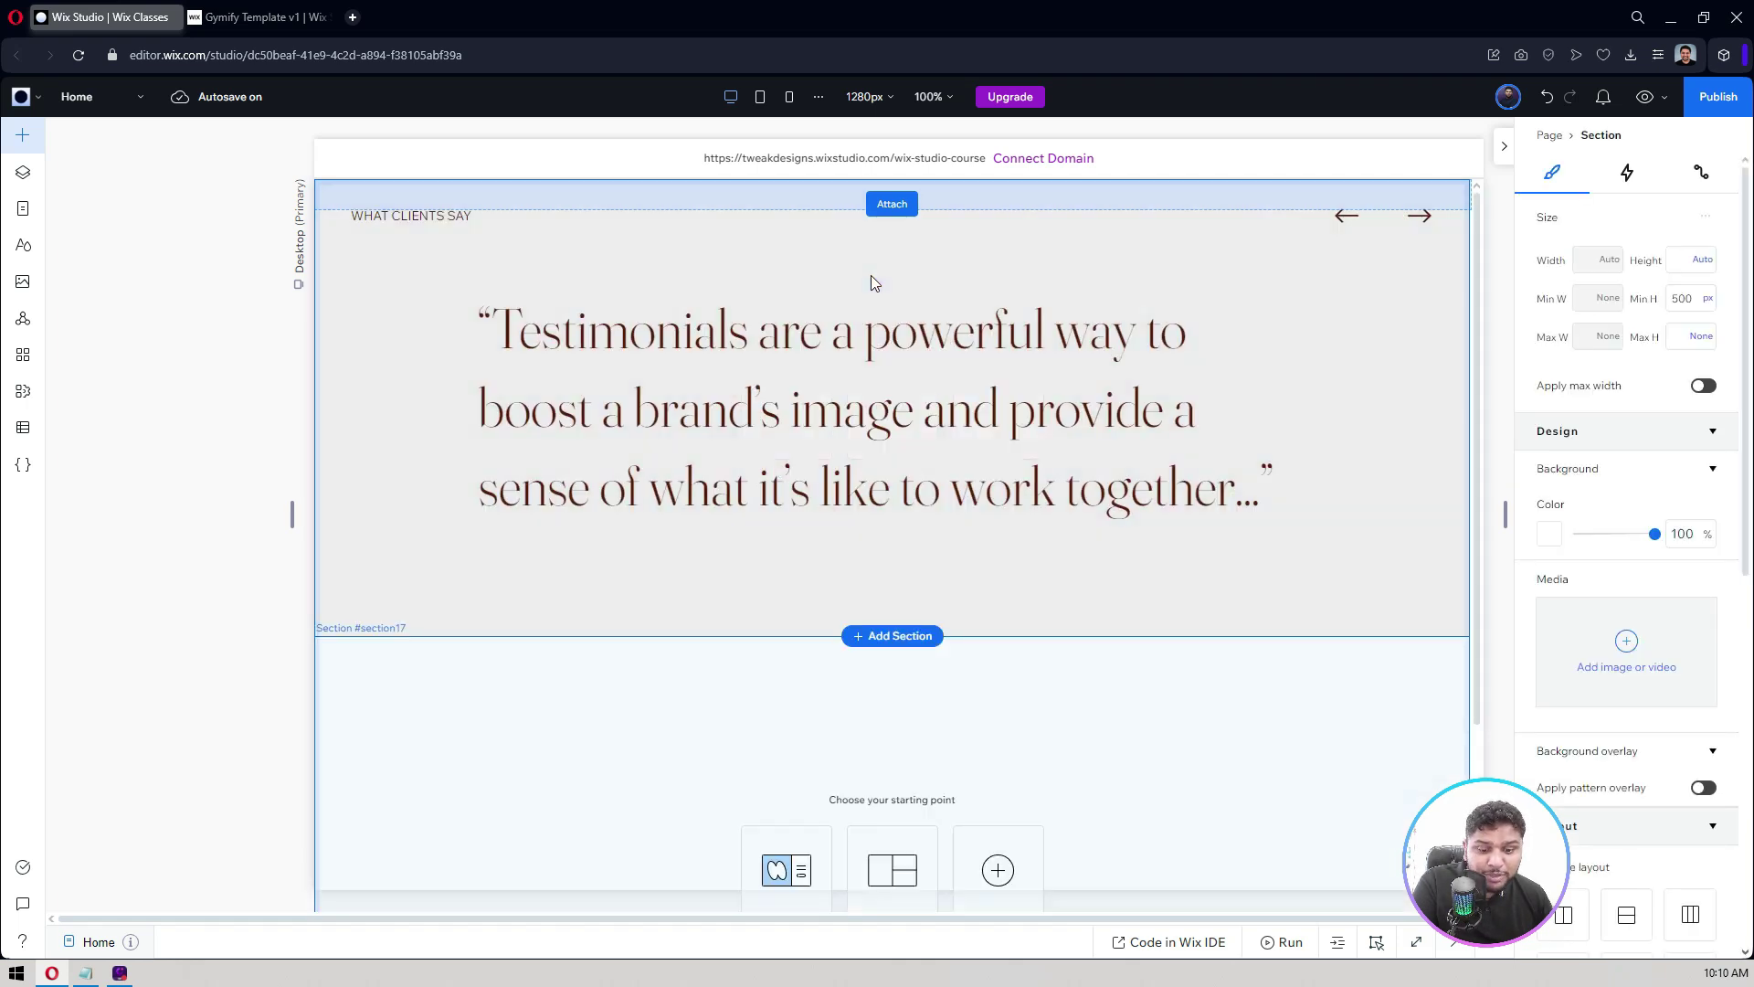
Delete the WHAT CLIENTS SAY heading and select the quote, slide and current item.
click(869, 276)
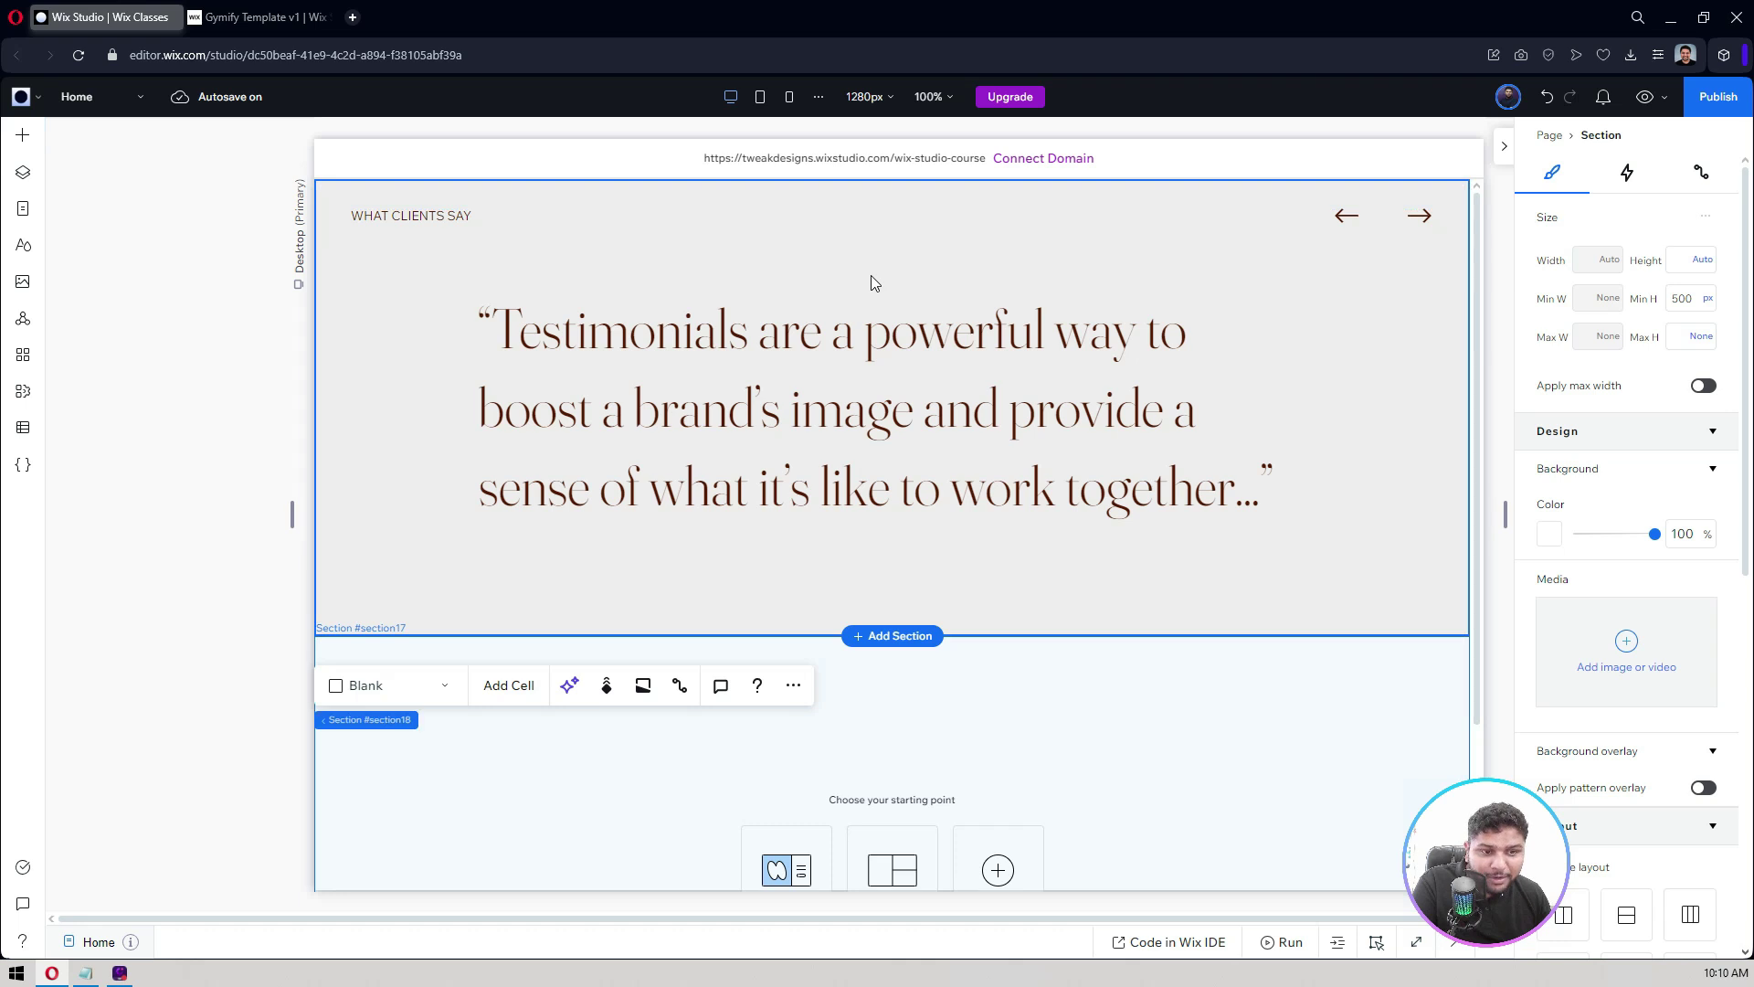
click(449, 214)
key(Delete)
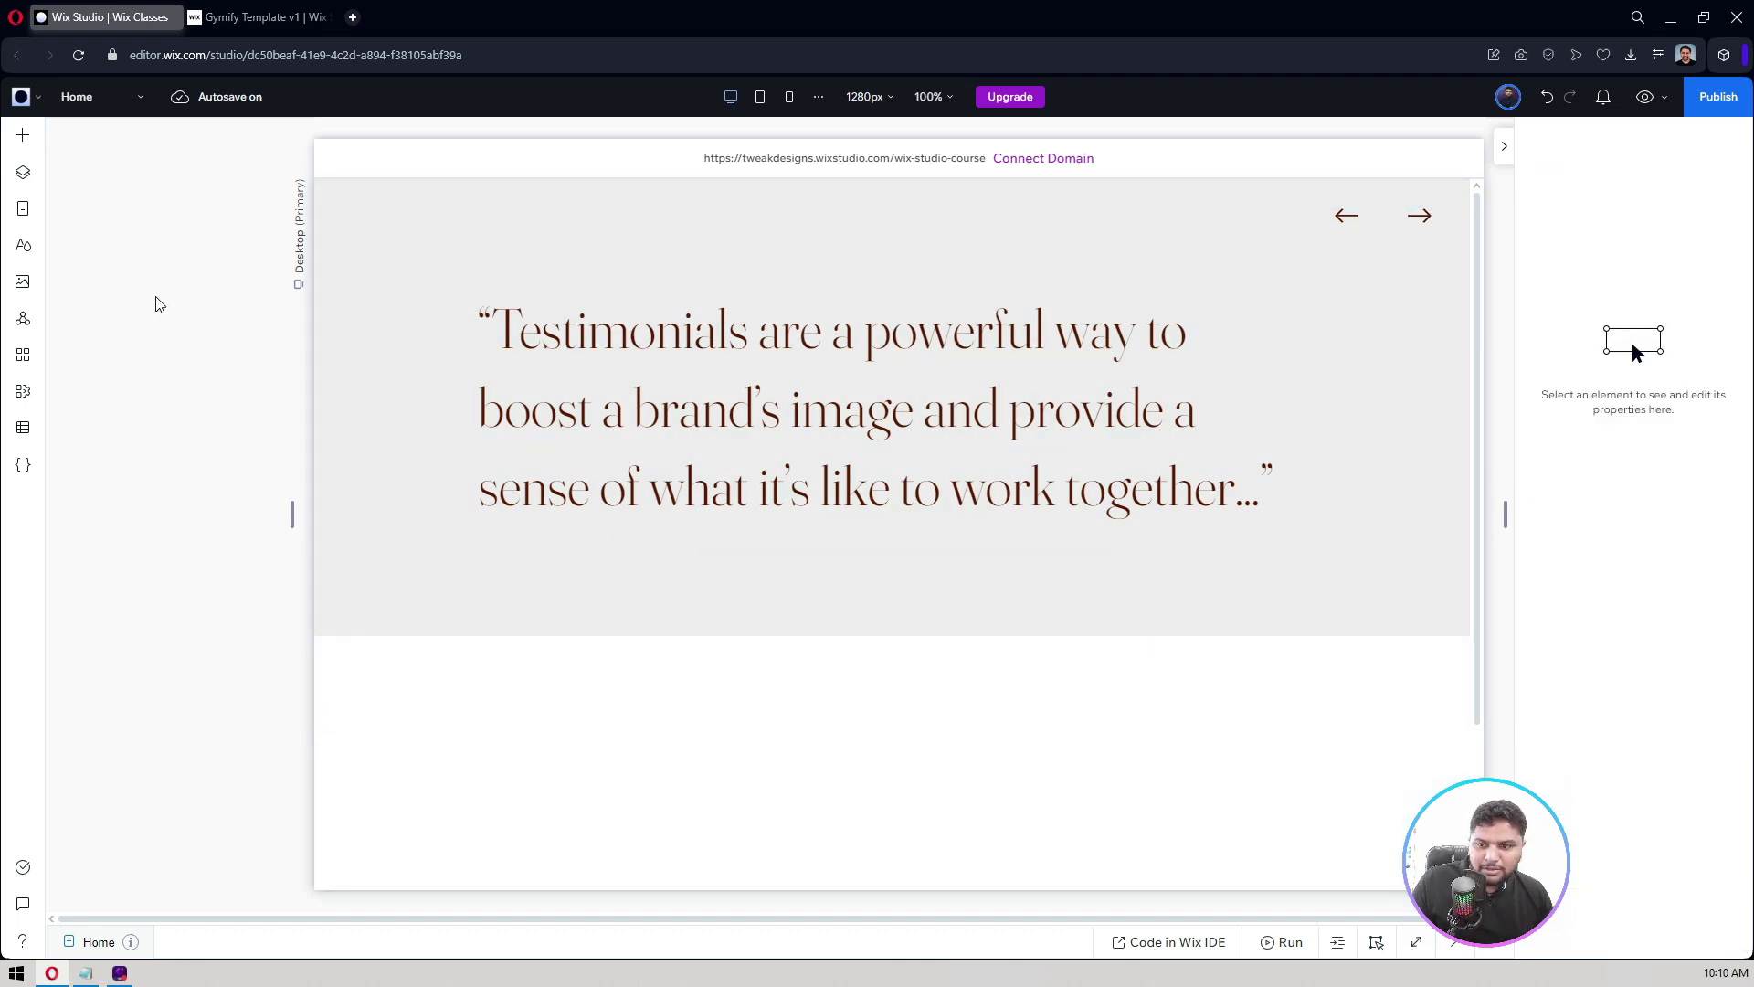
click(938, 385)
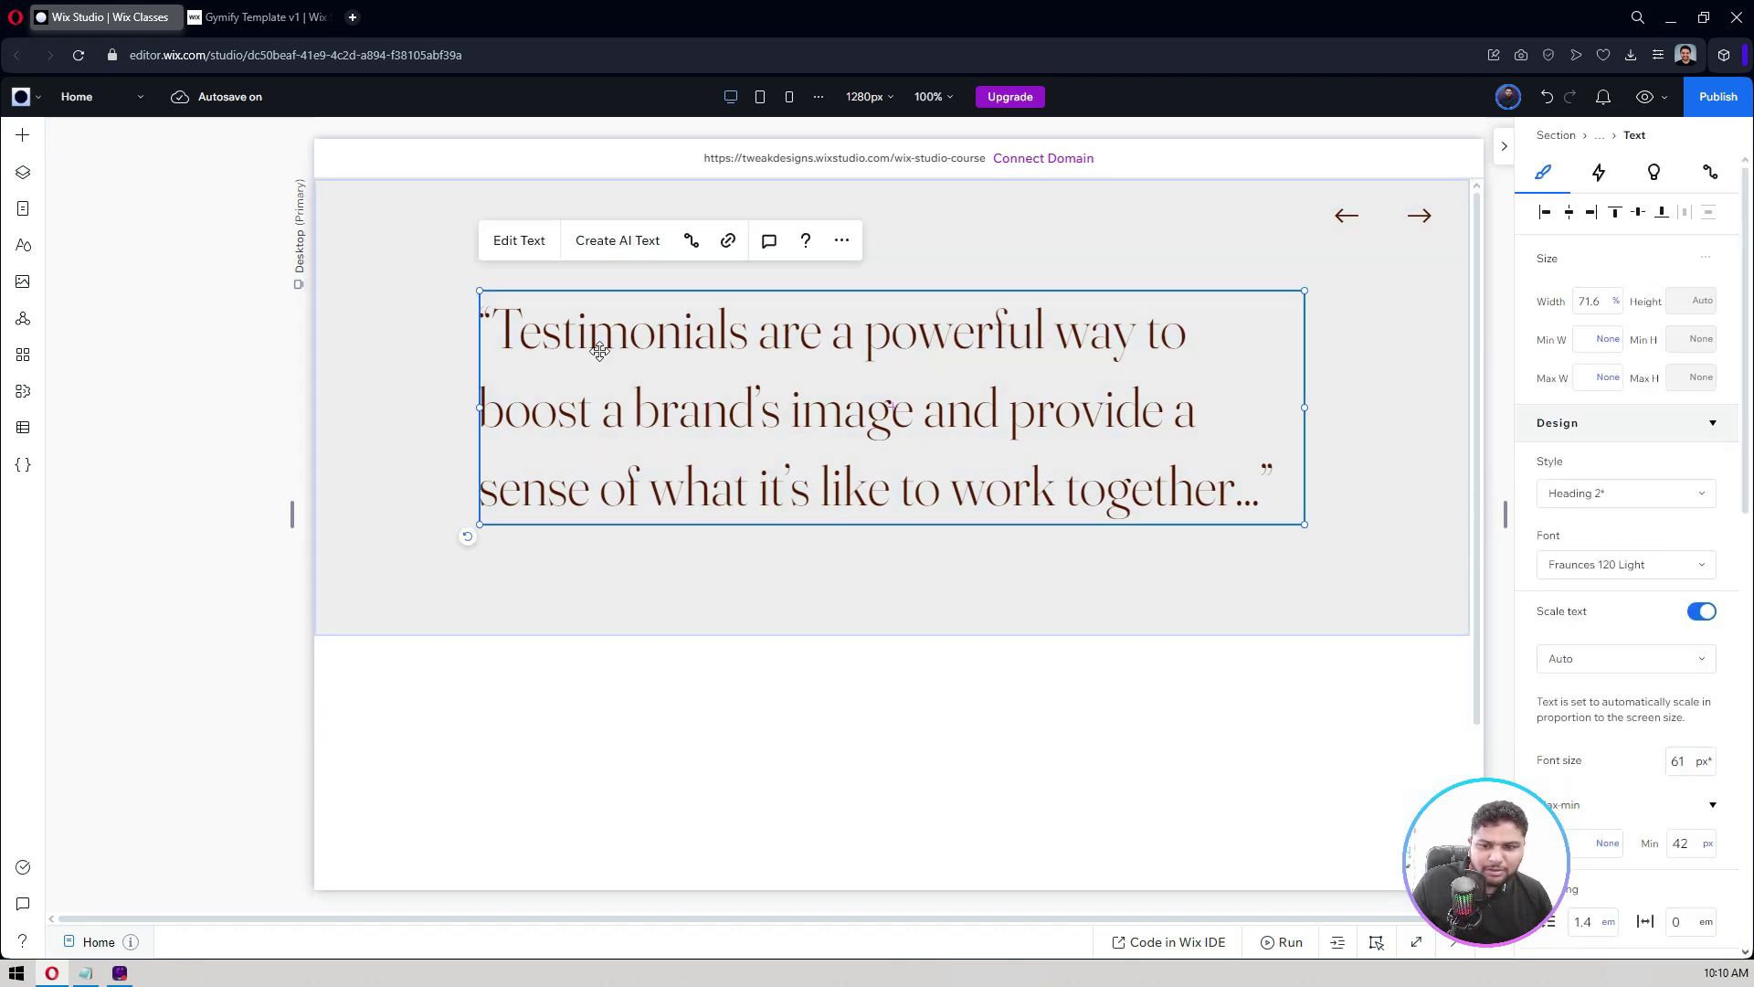
click(420, 325)
click(375, 272)
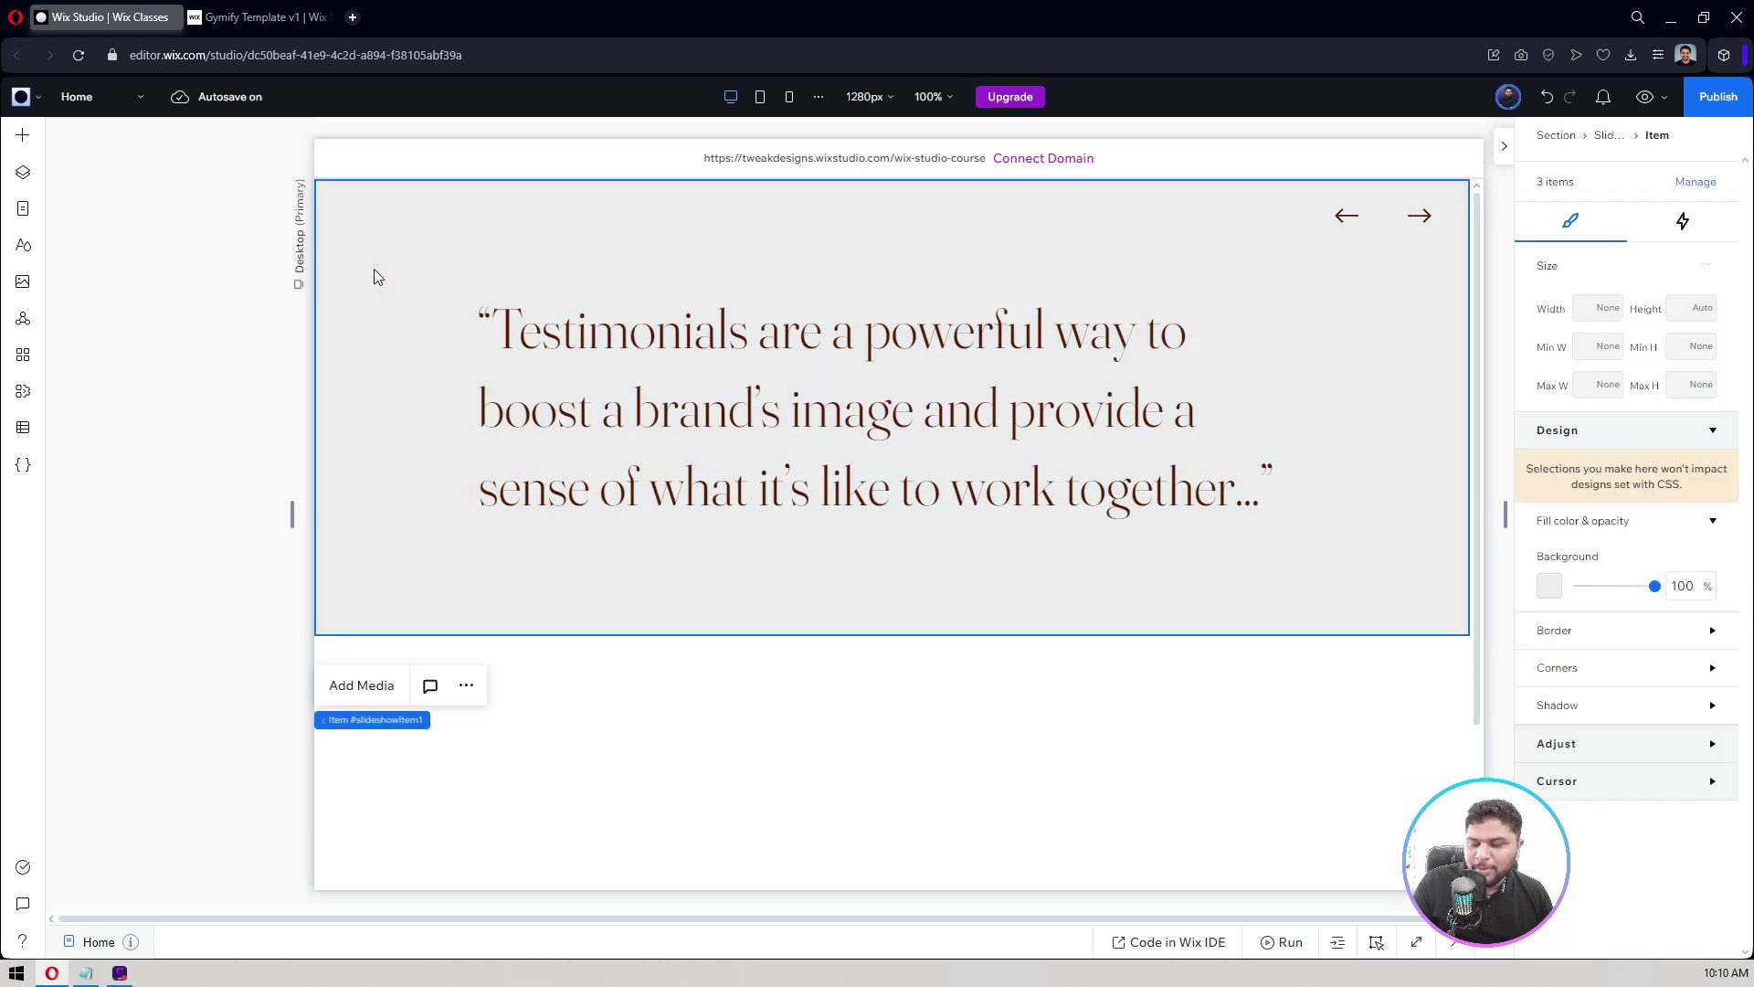
In Layers, give the Slideshow Repeater a light peach background.
click(17, 179)
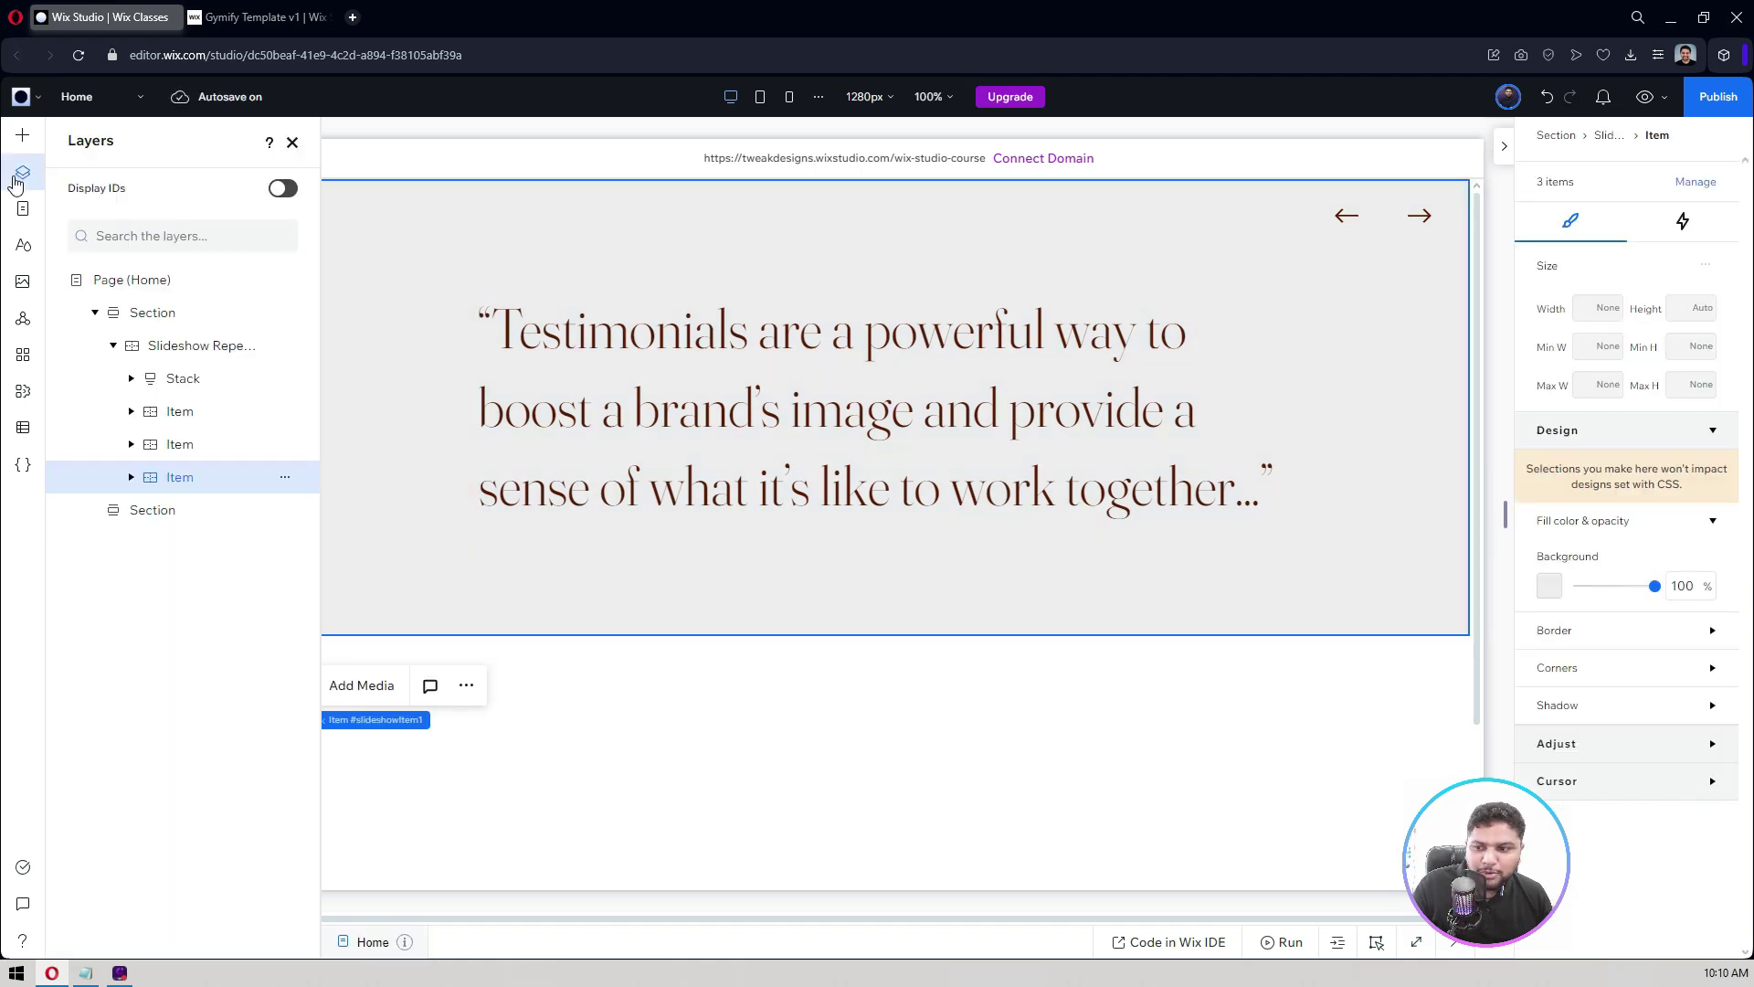
click(194, 347)
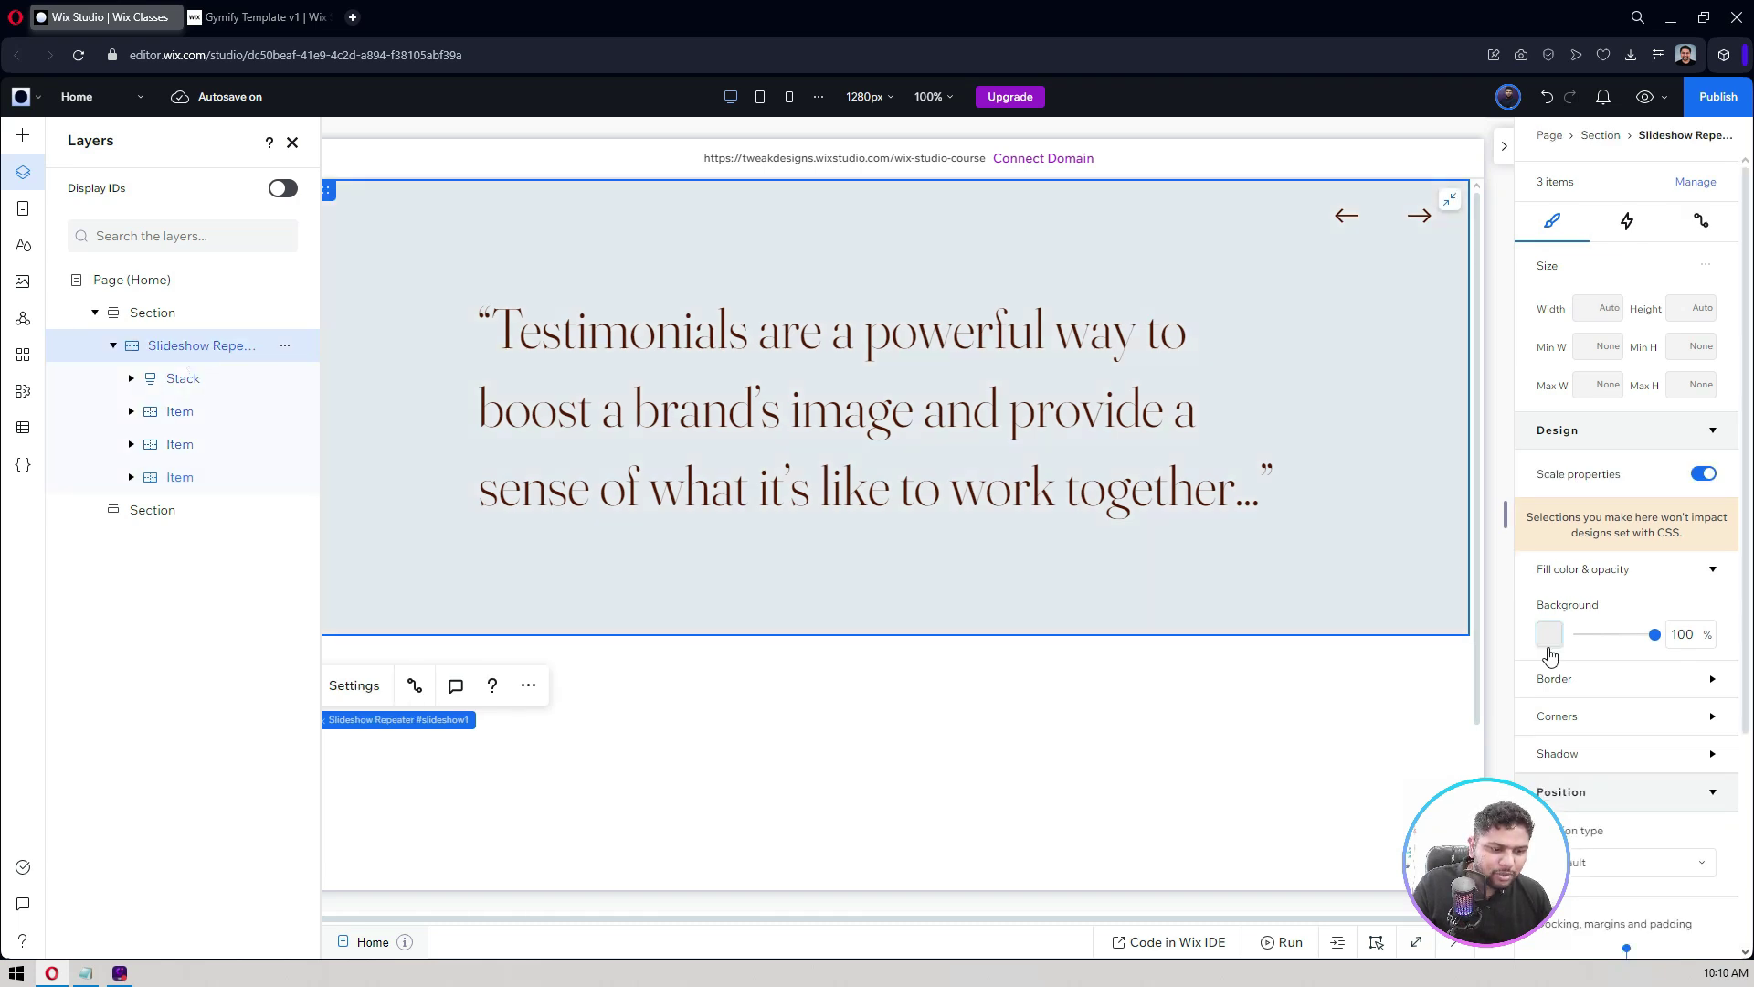
click(1550, 634)
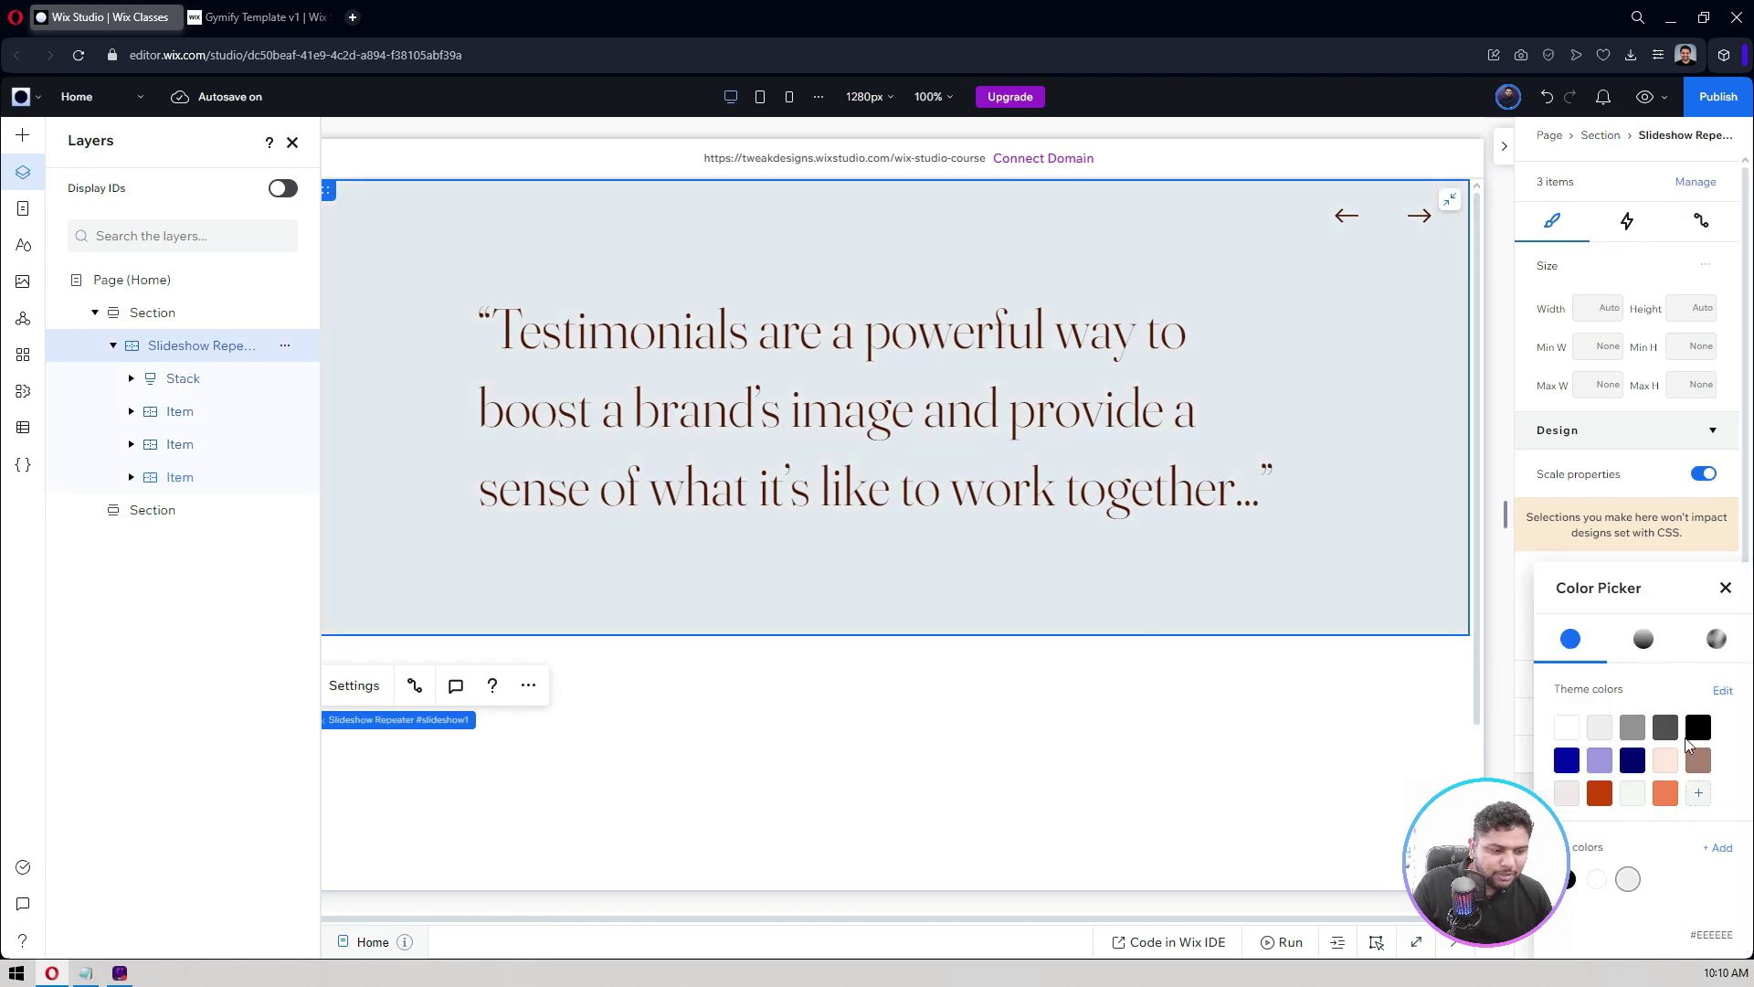
click(1569, 764)
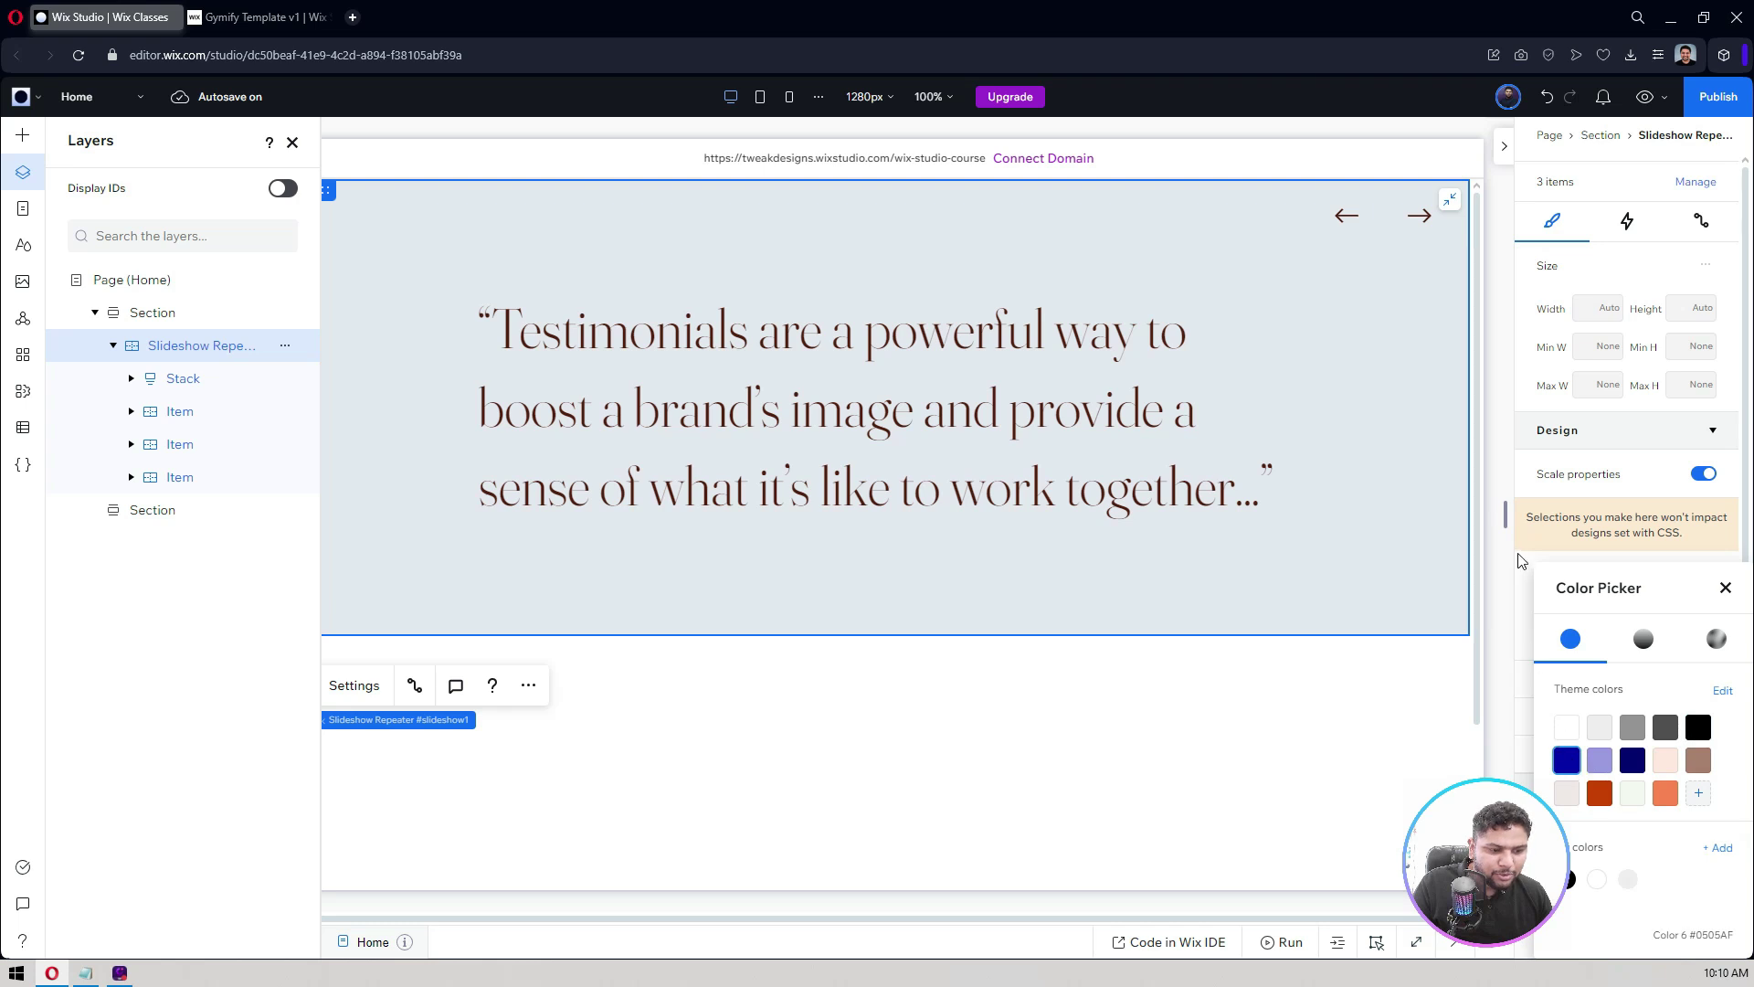
click(1666, 760)
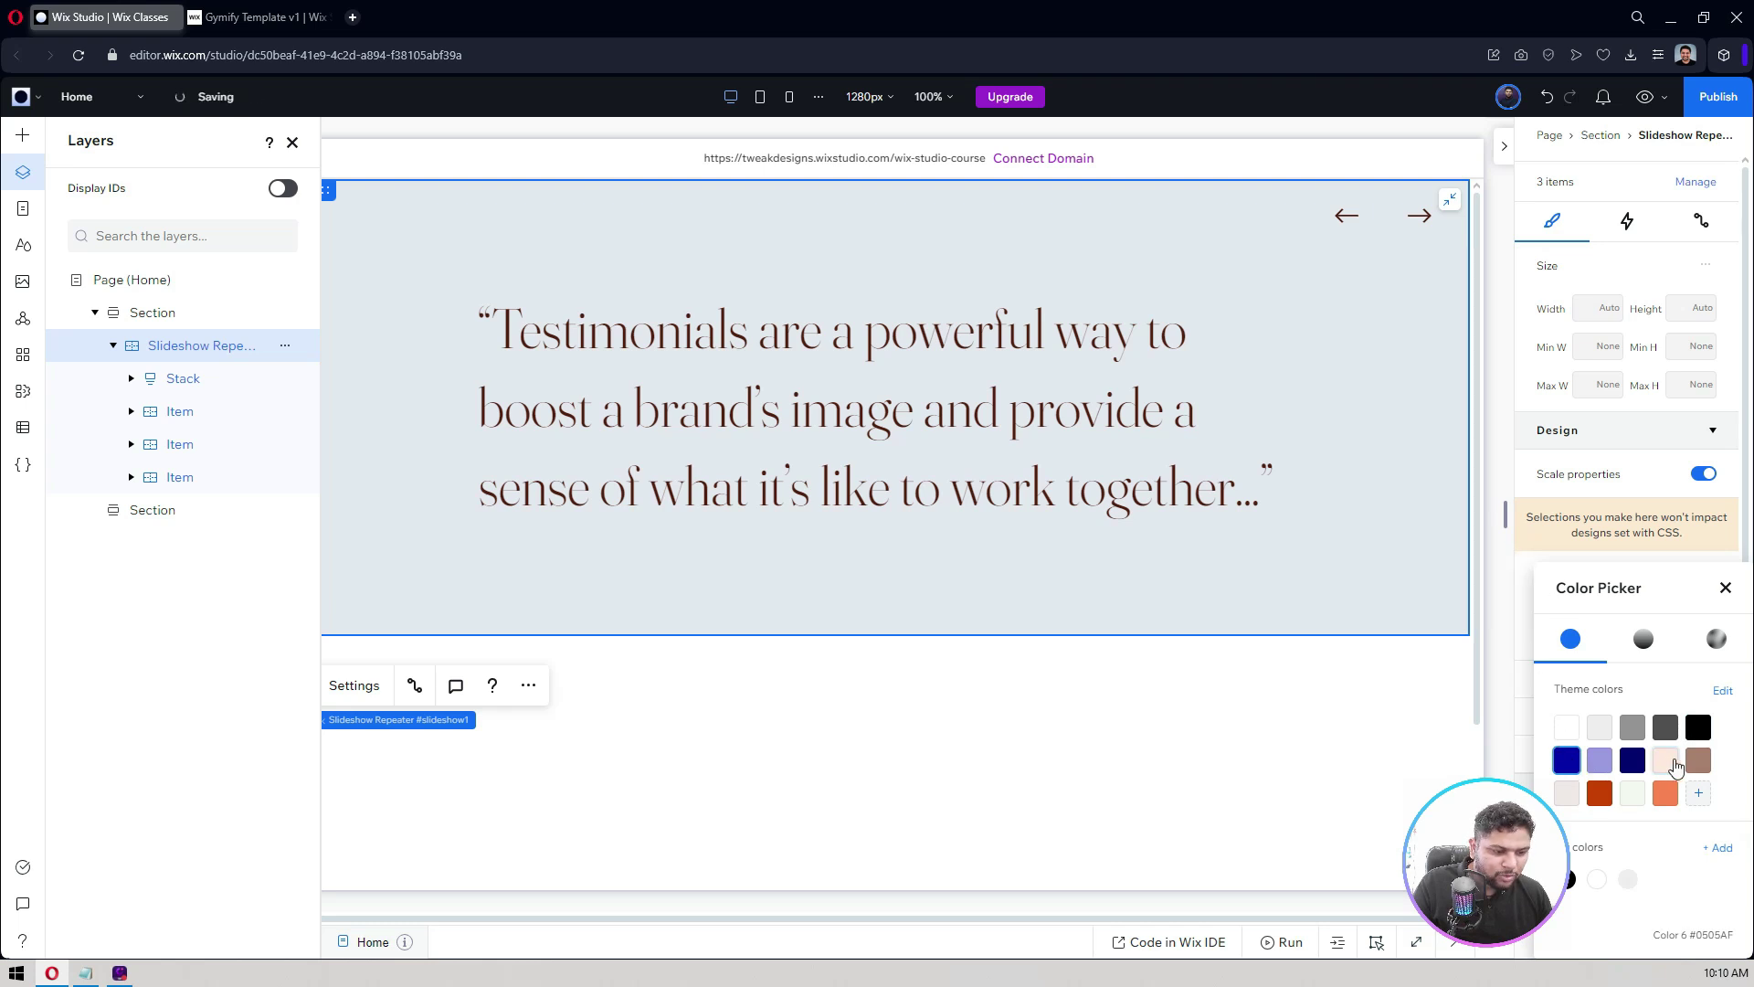
click(1548, 549)
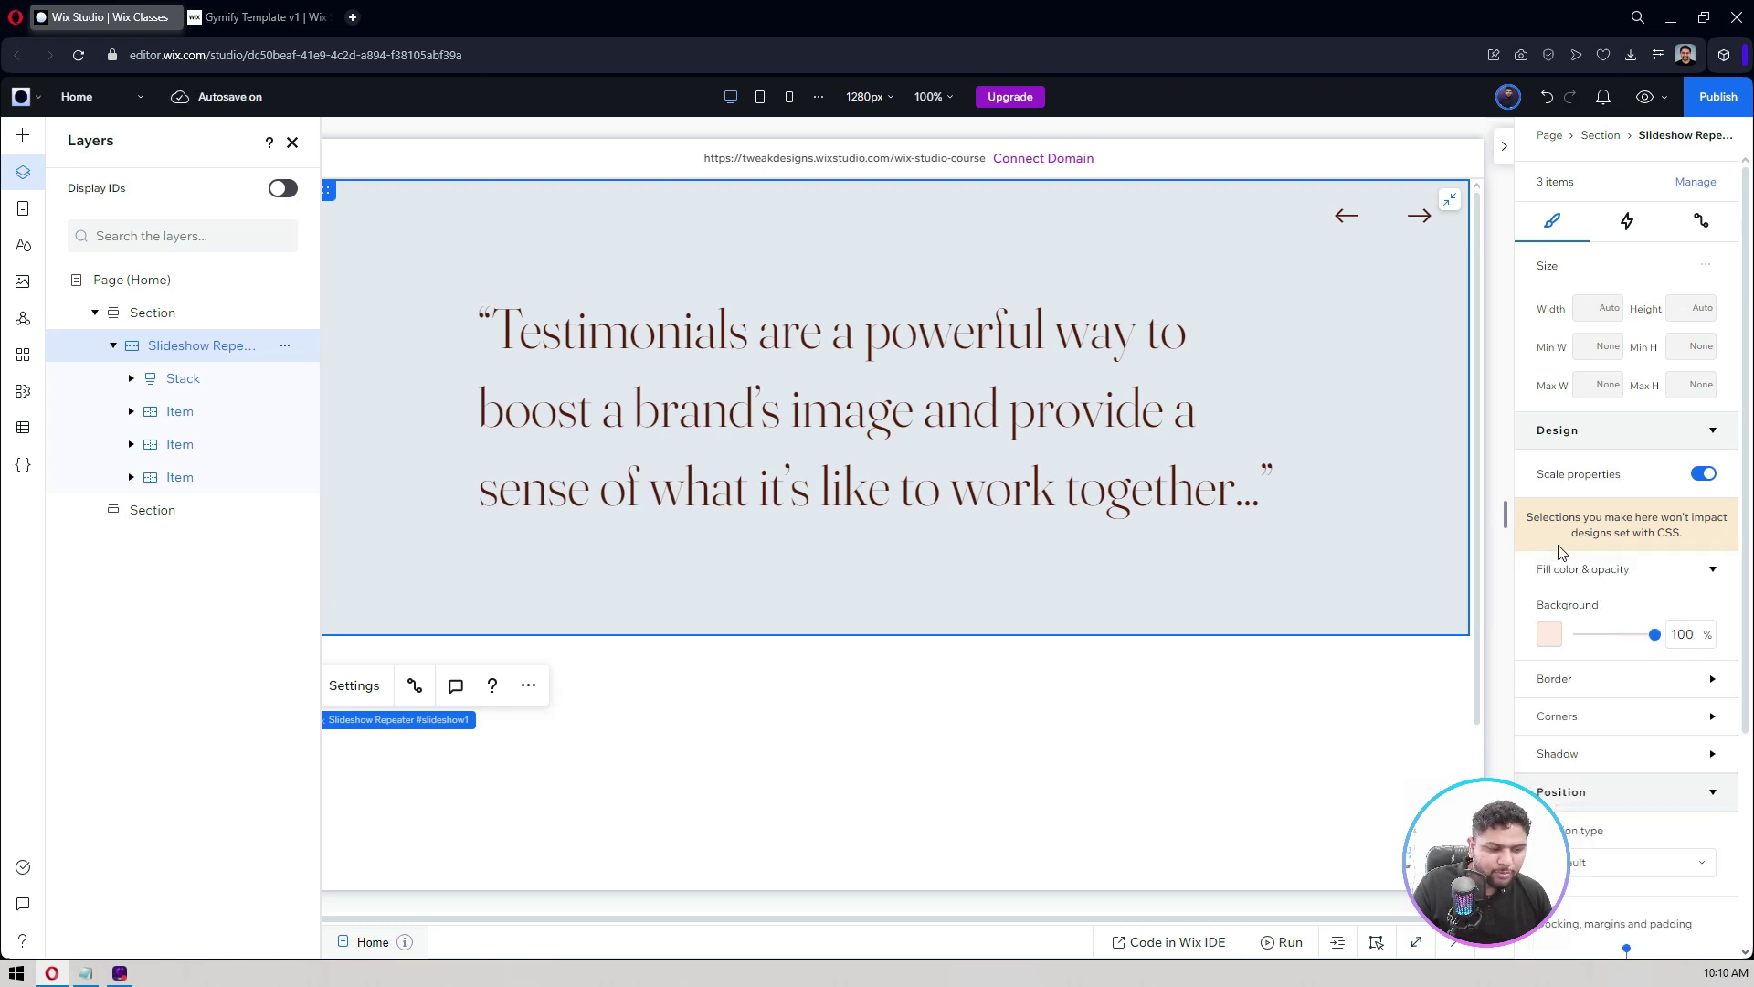
Set the first Endorsements item's background opacity to 0%.
click(162, 416)
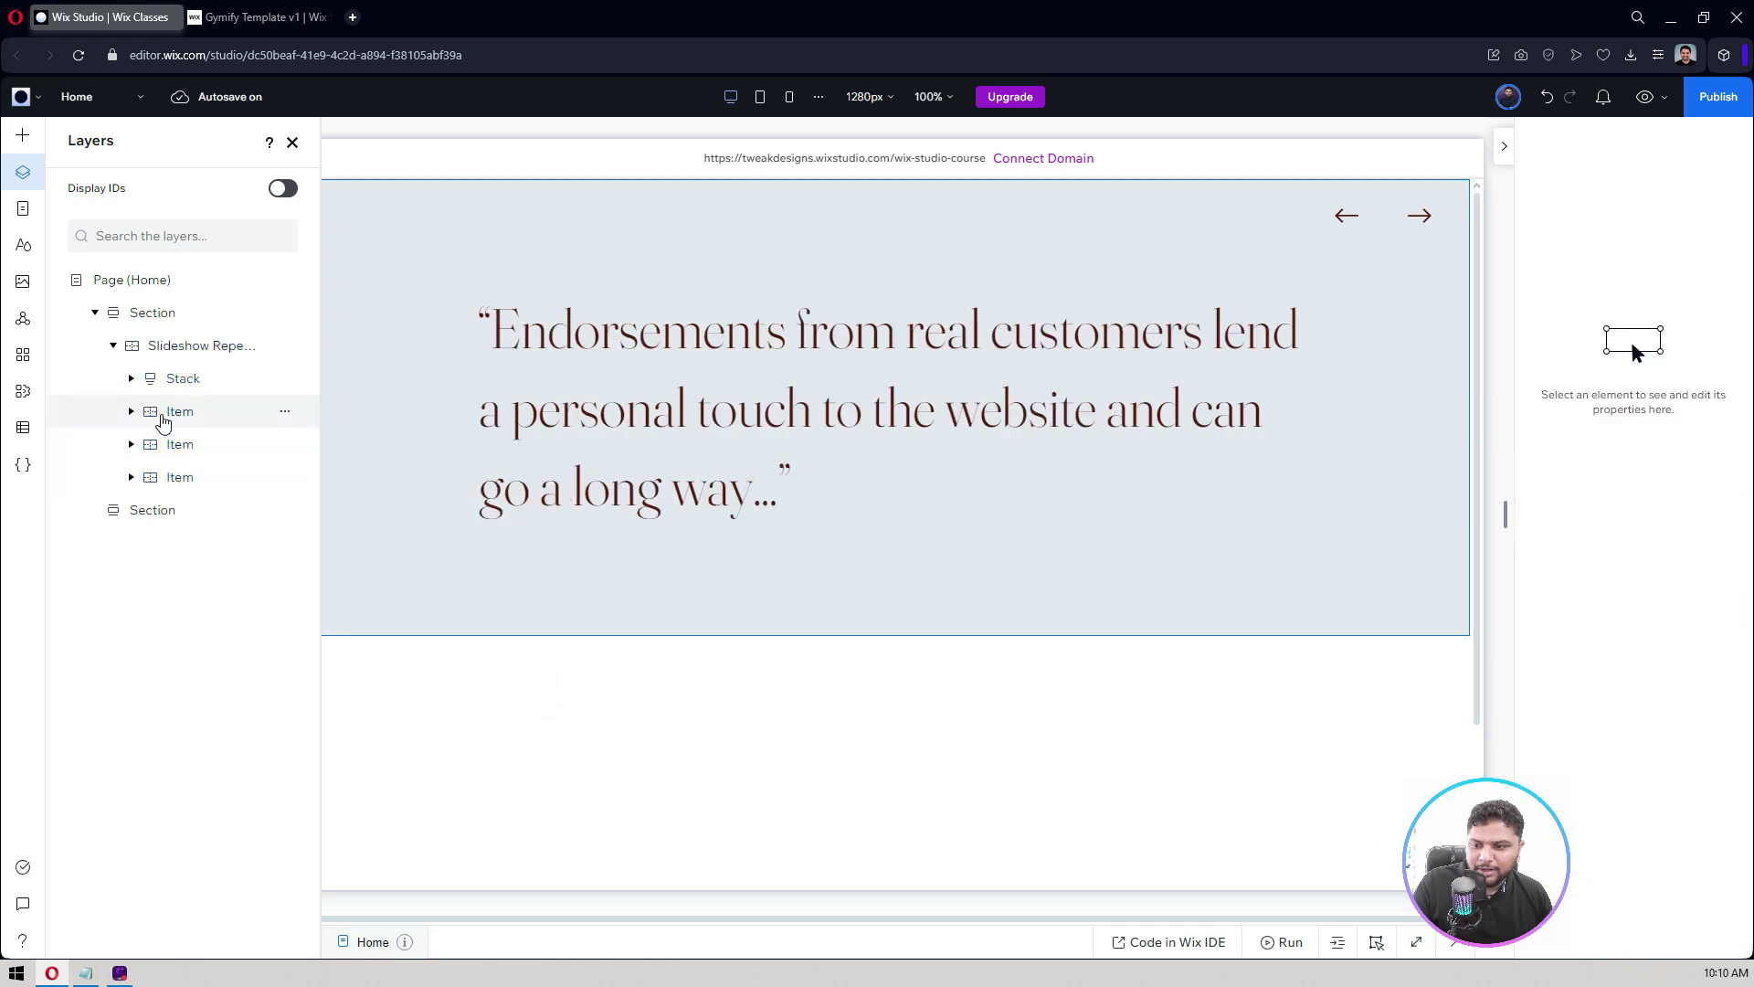
click(1684, 592)
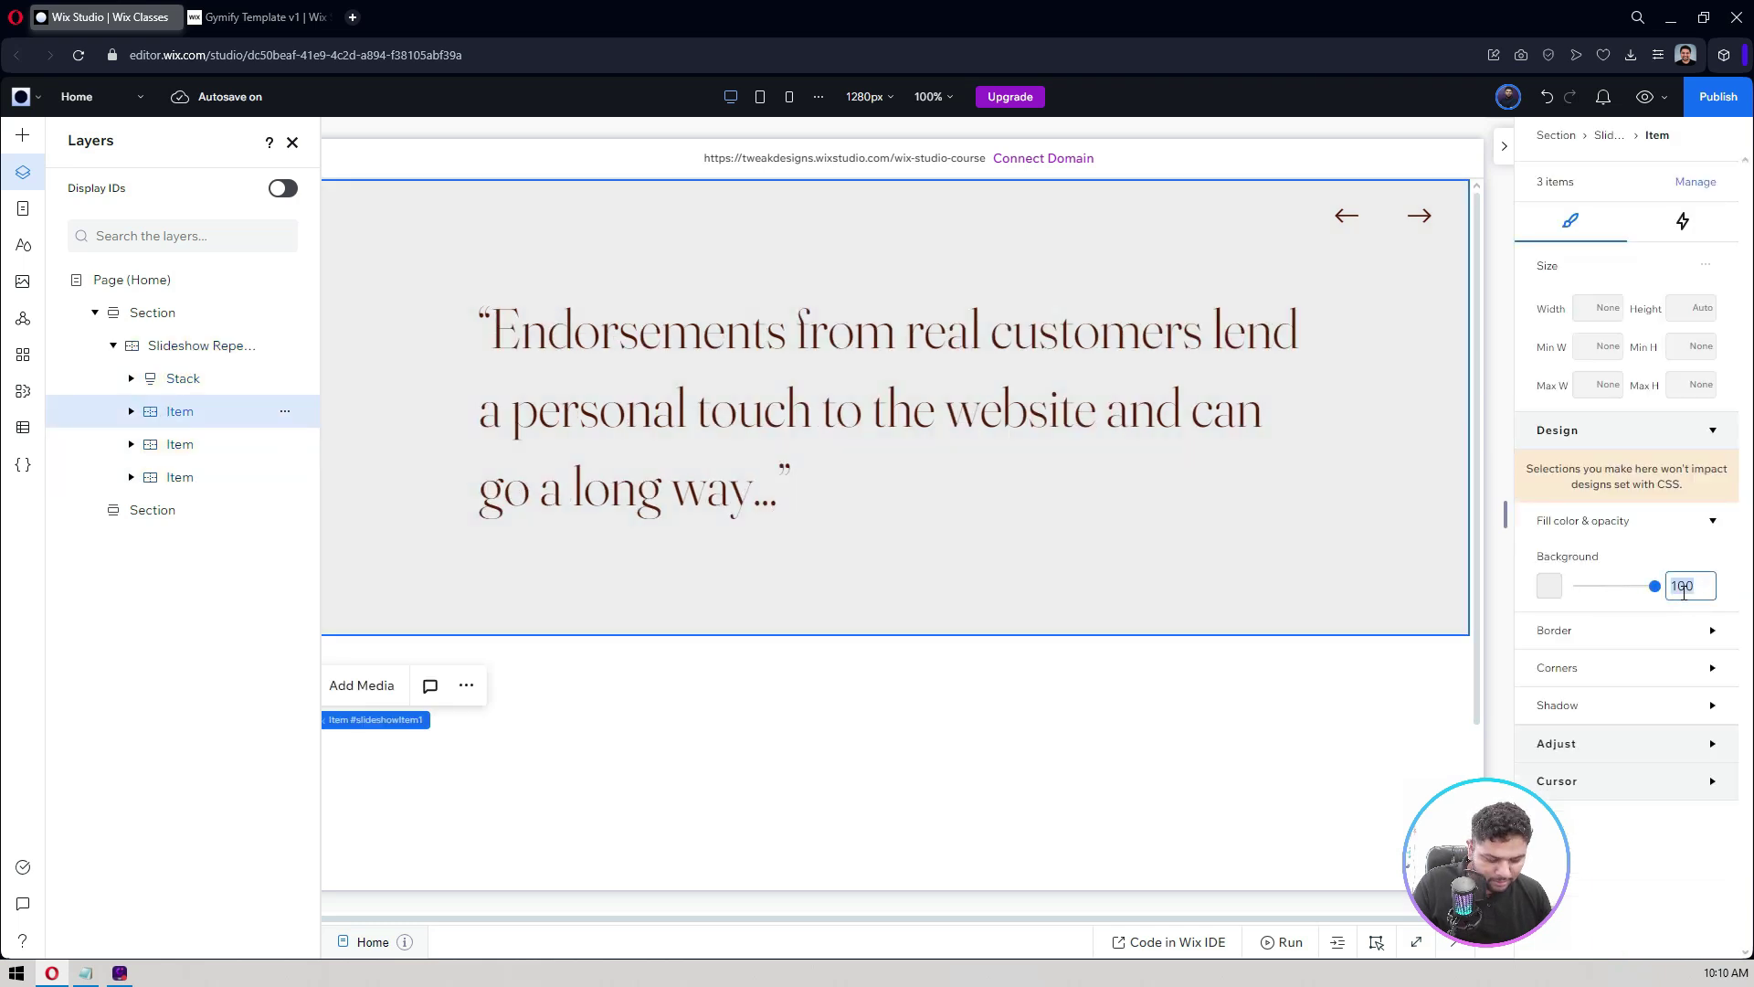
text(0)
key(Return)
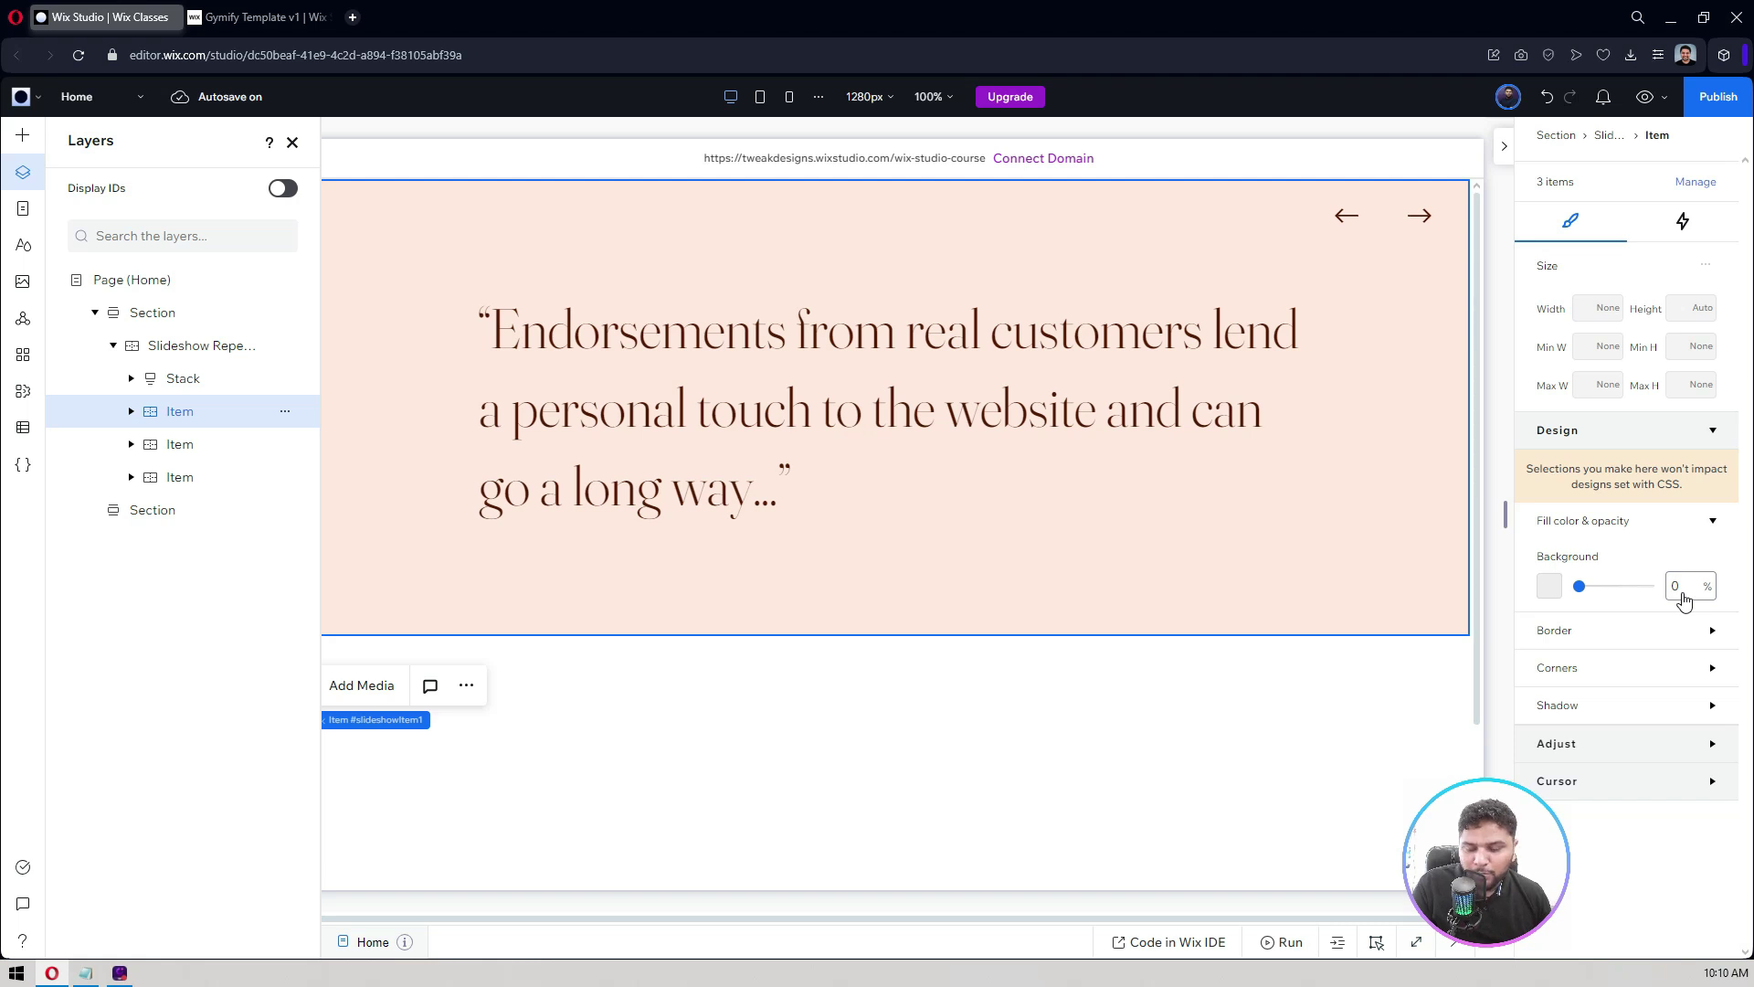
Centre-align the Endorsements quote and colour it dark blue.
click(588, 384)
scroll(1607, 461, down, 3)
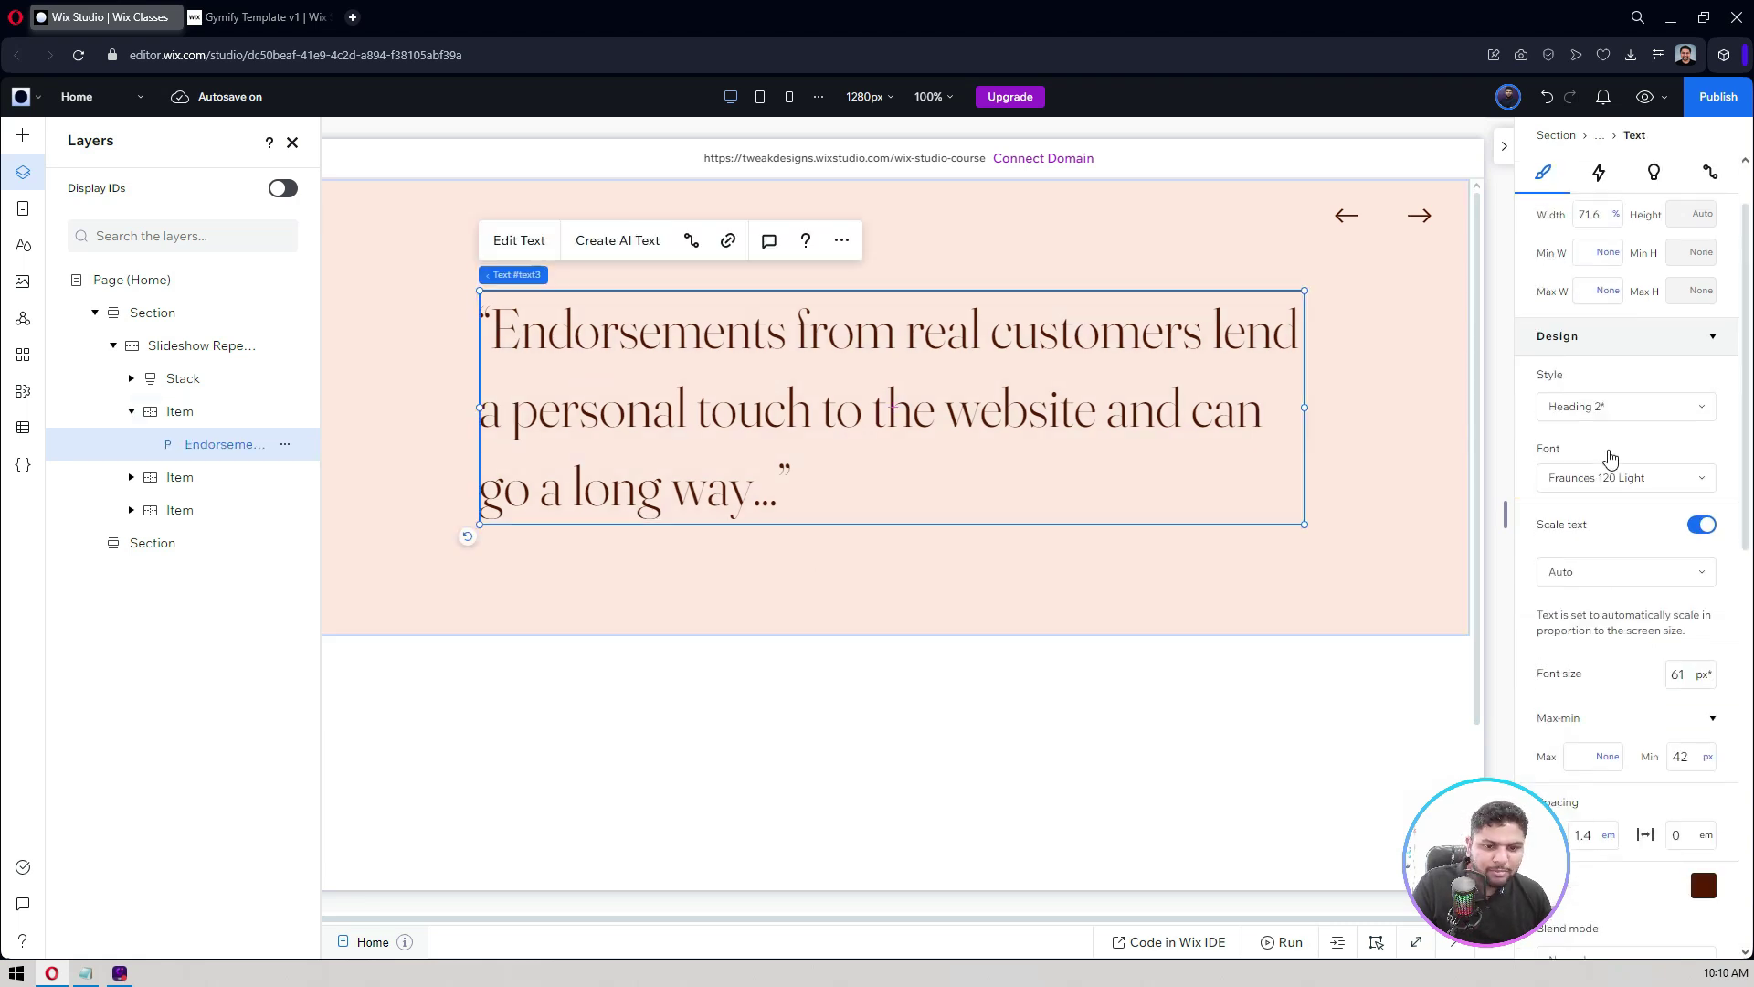
scroll(1604, 567, down, 3)
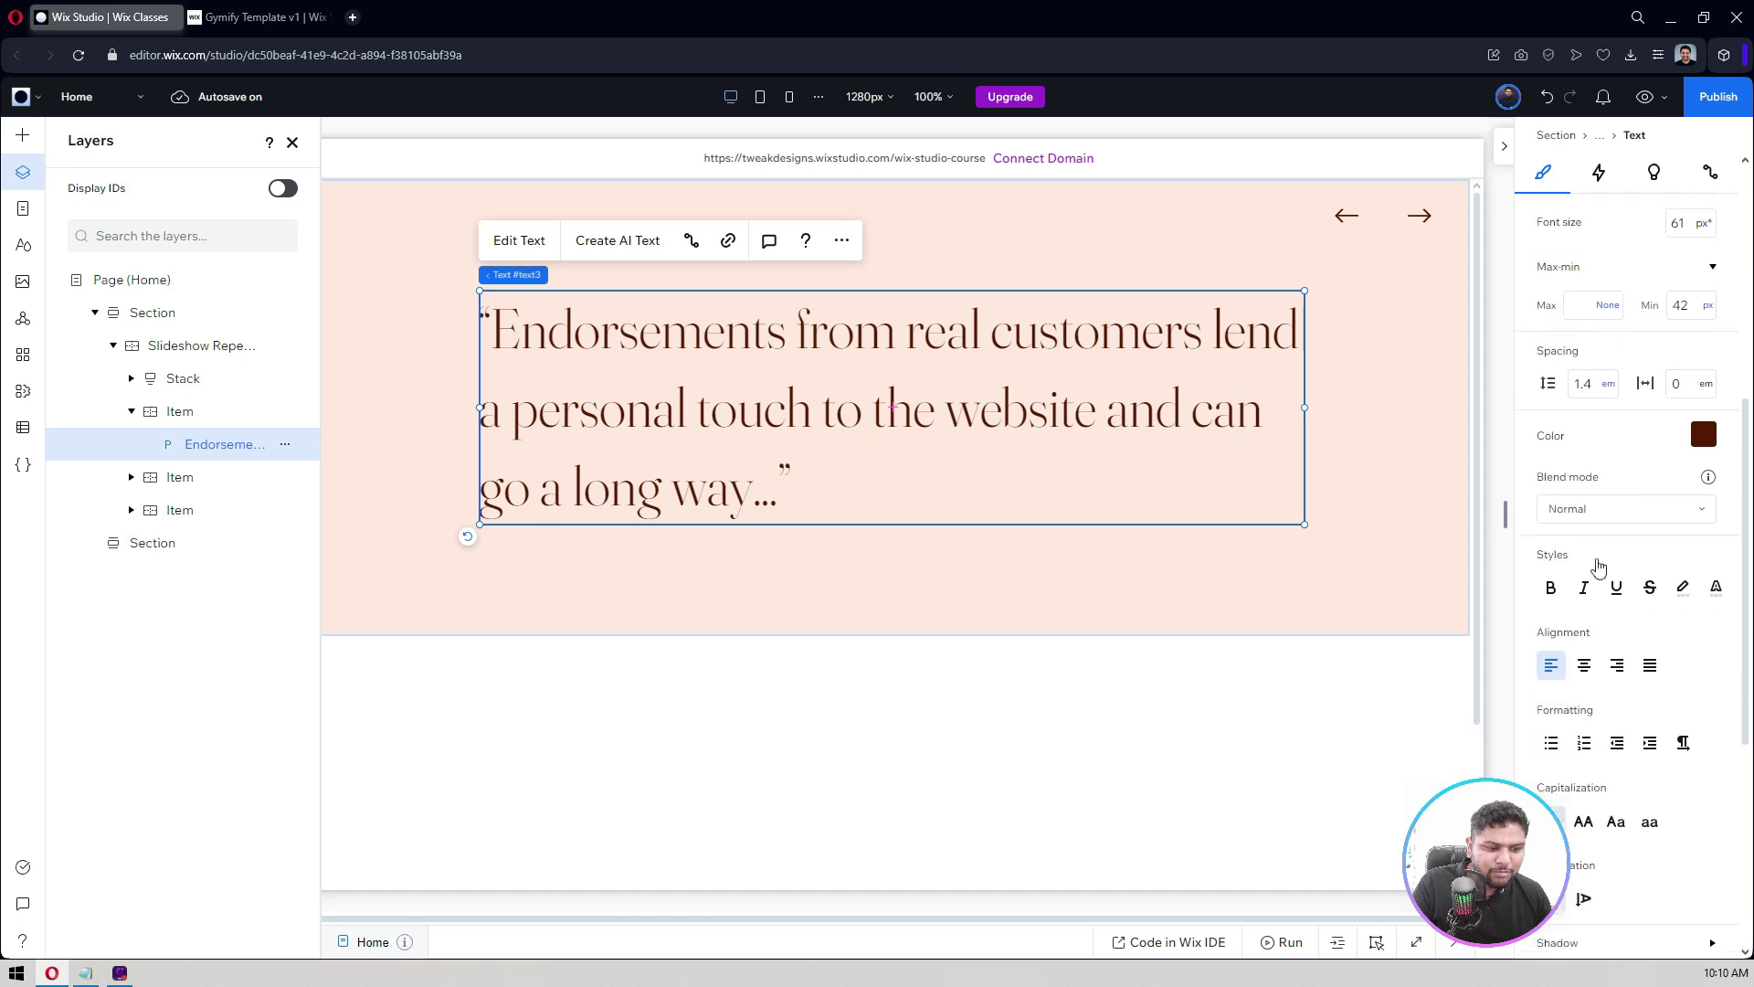
click(1585, 656)
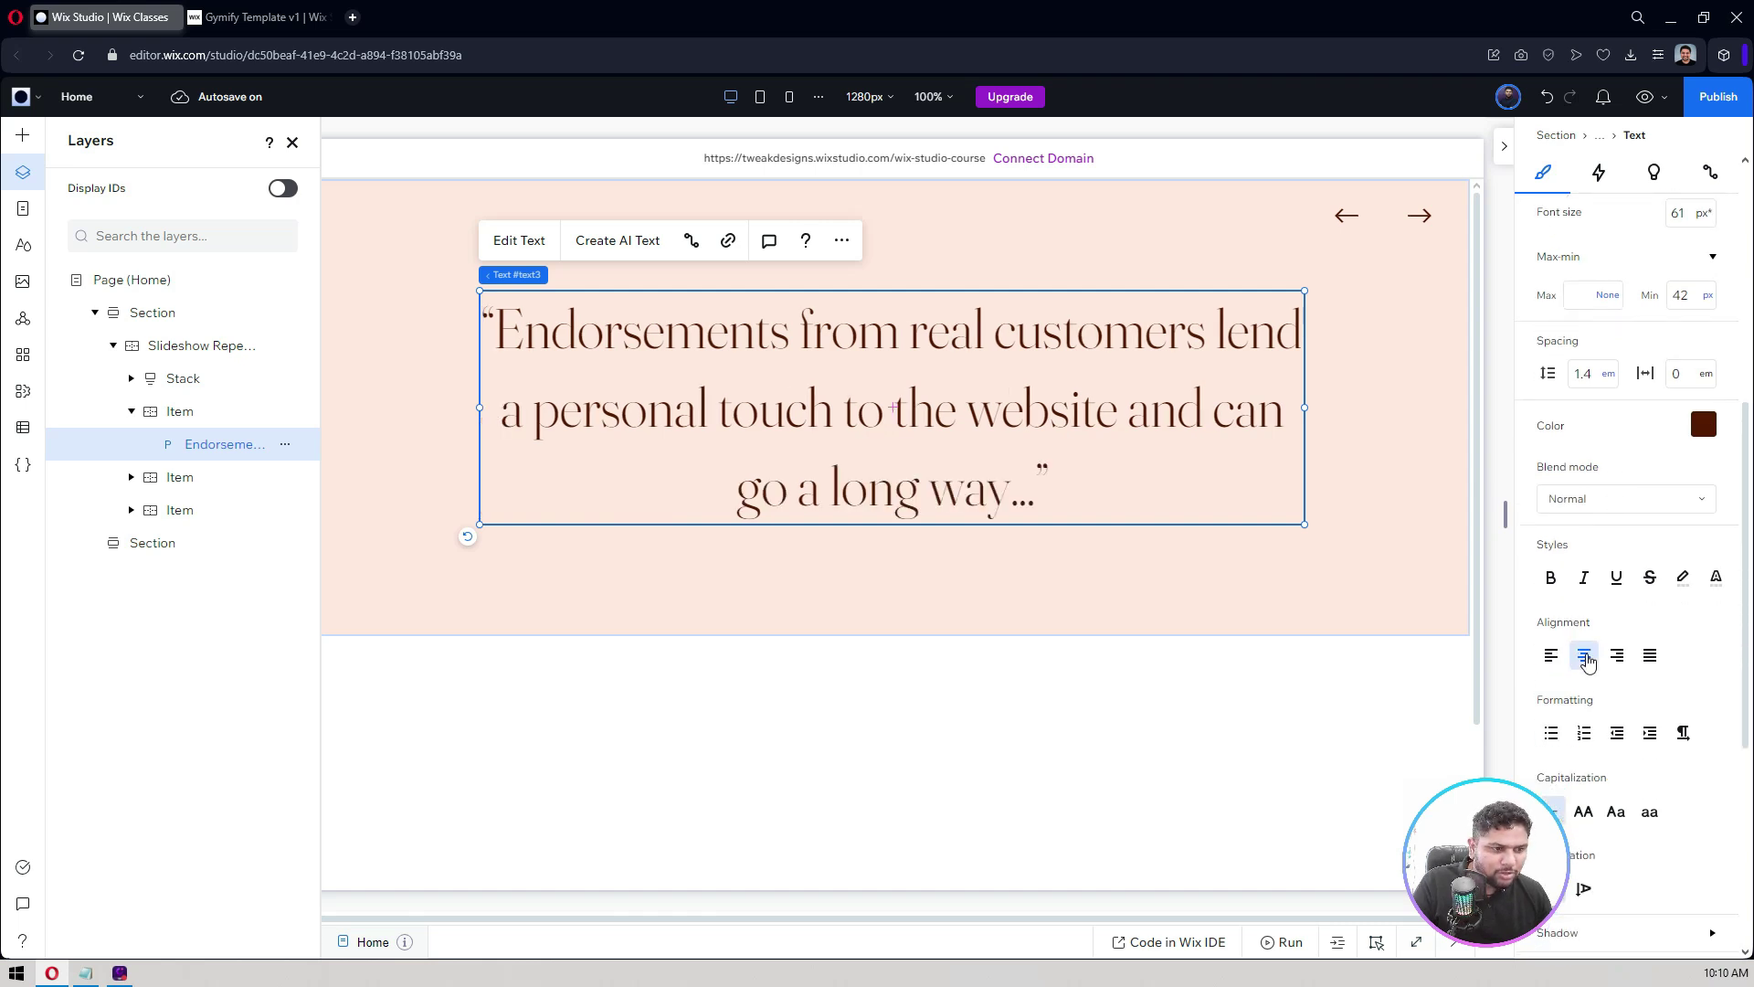
scroll(1599, 640, up, 4)
scroll(1700, 605, down, 2)
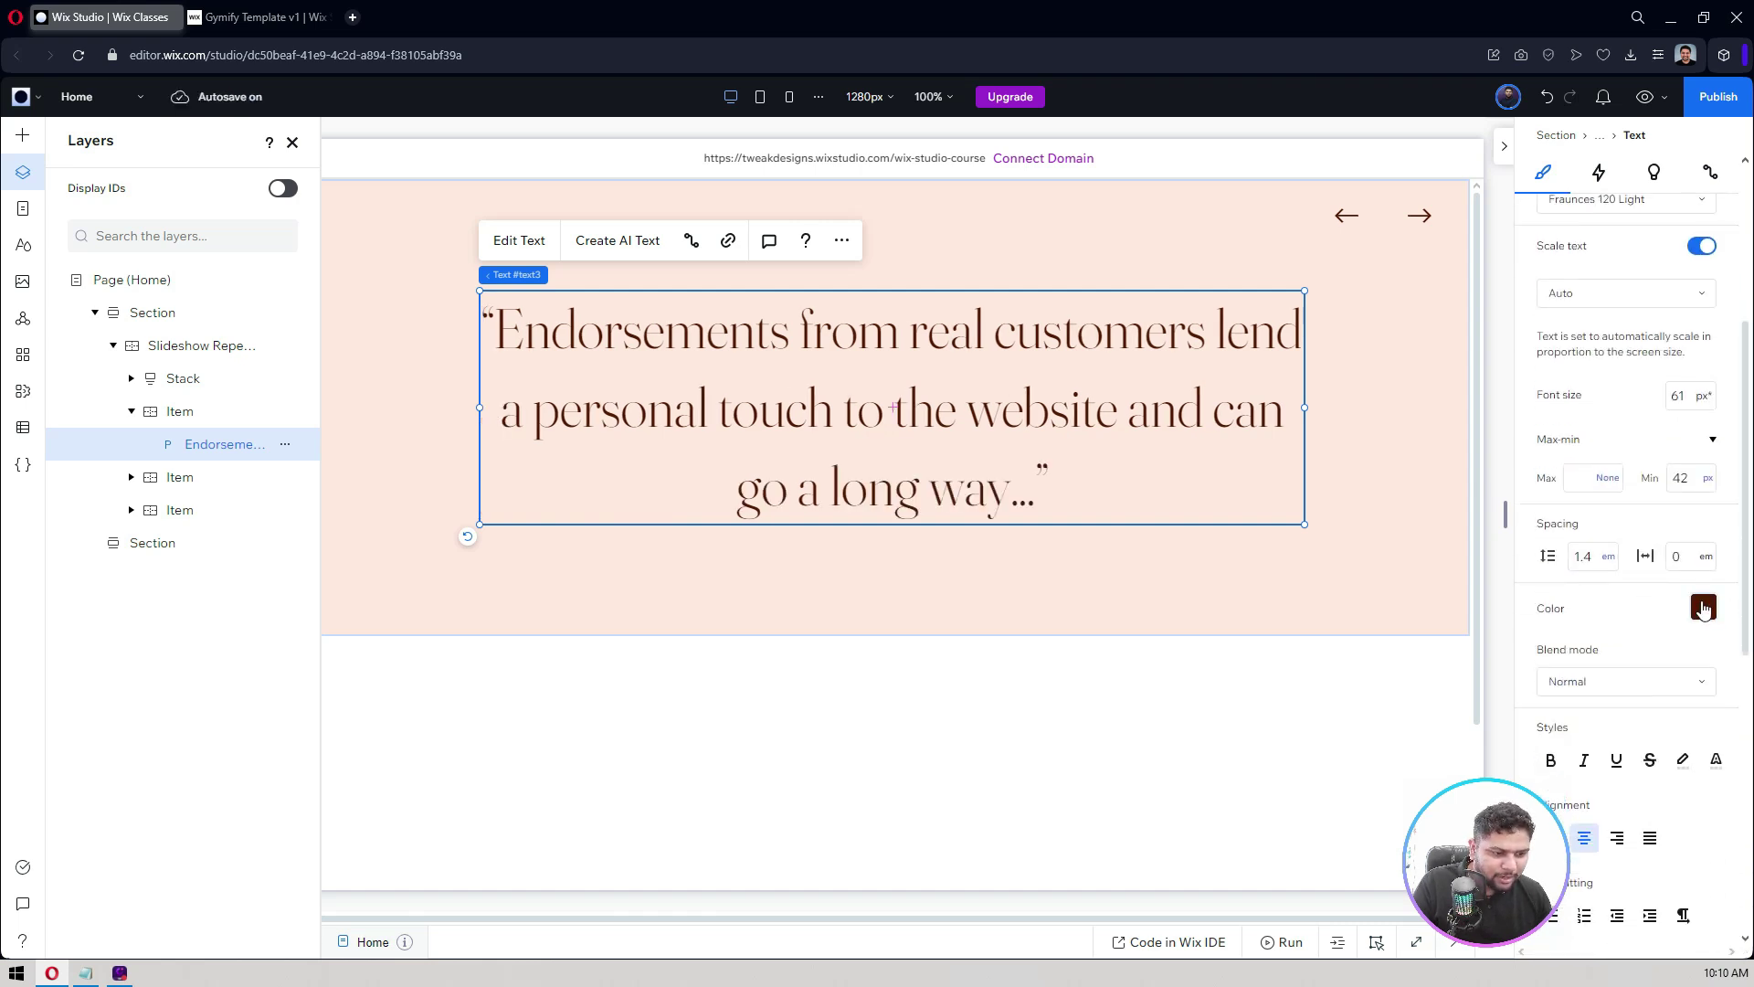
click(1703, 607)
click(1565, 762)
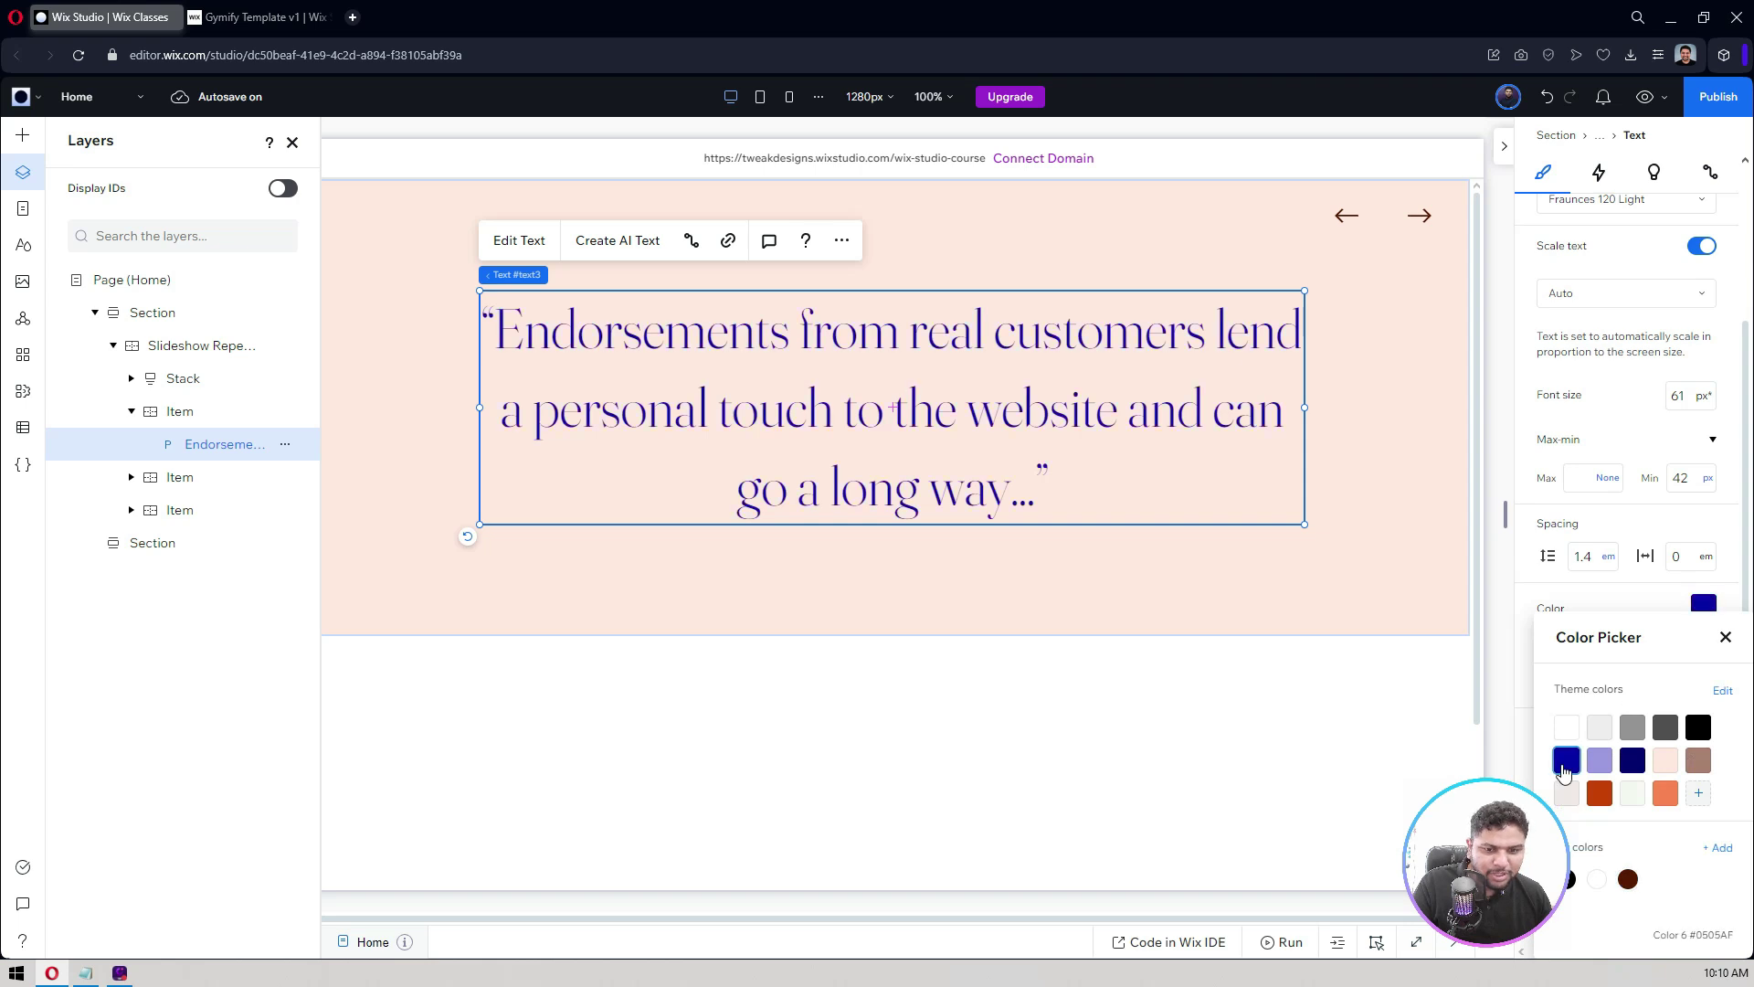
click(1521, 589)
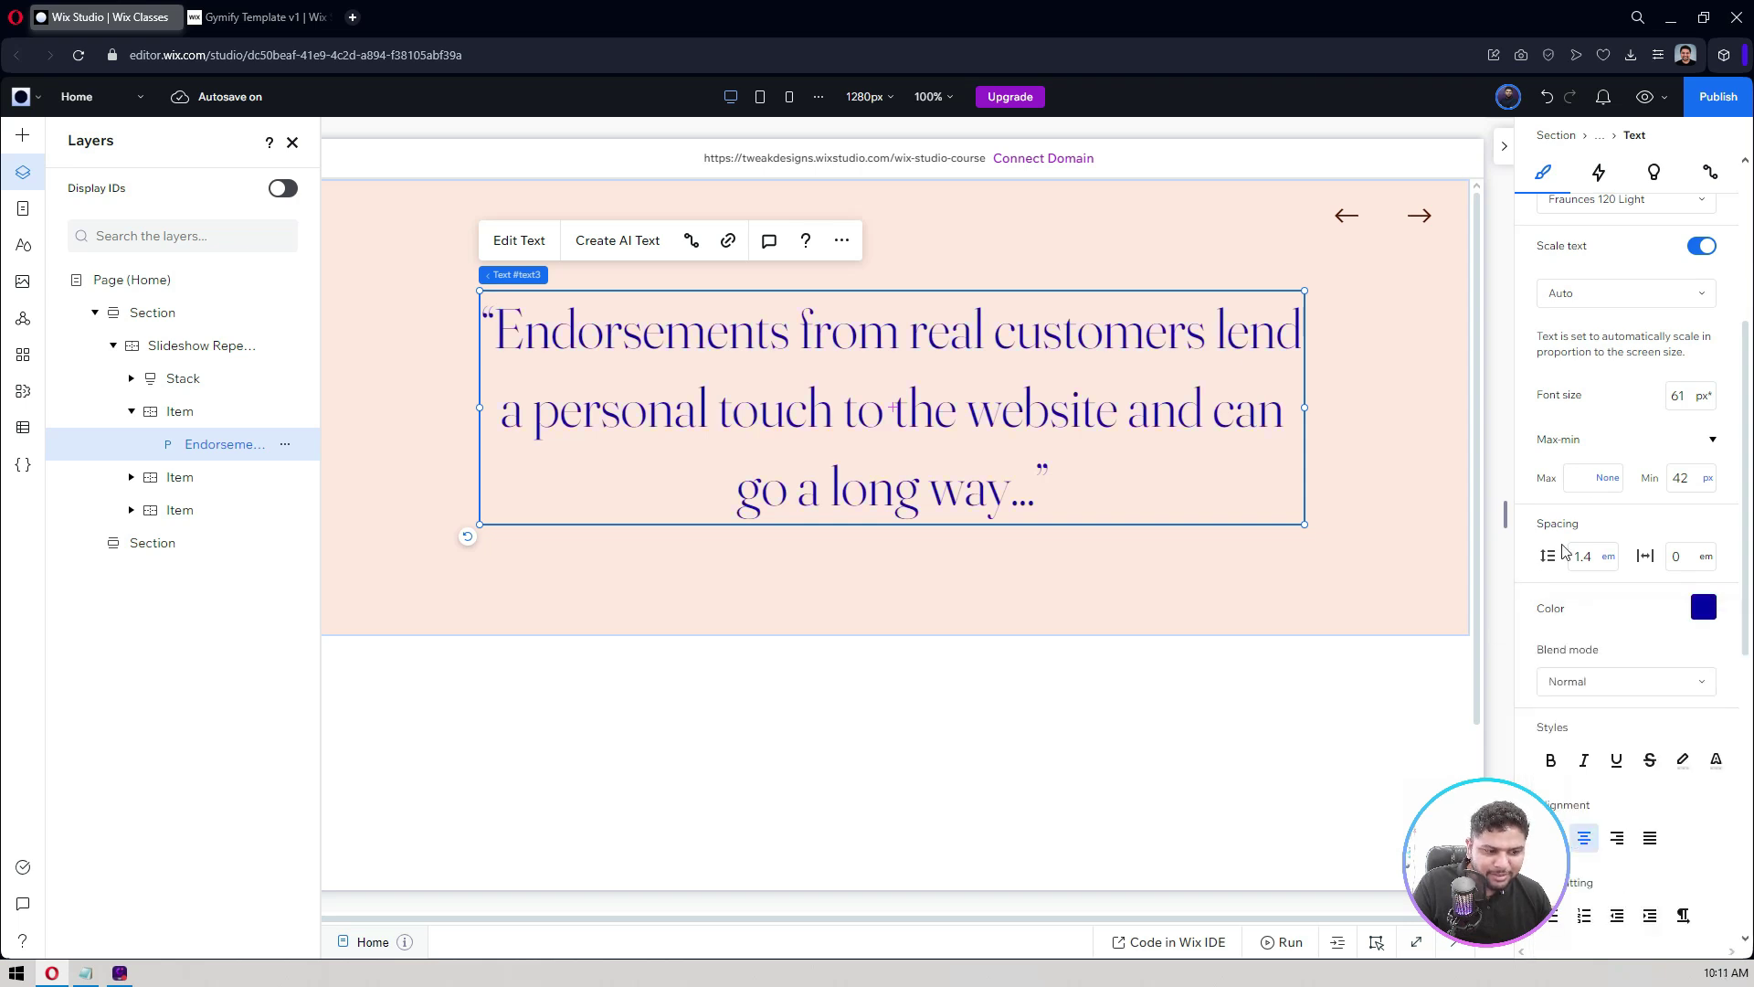
Set the quote font to Fraunces 120 Semi Bold with 1.2 line spacing.
scroll(1613, 351, up, 2)
click(1602, 309)
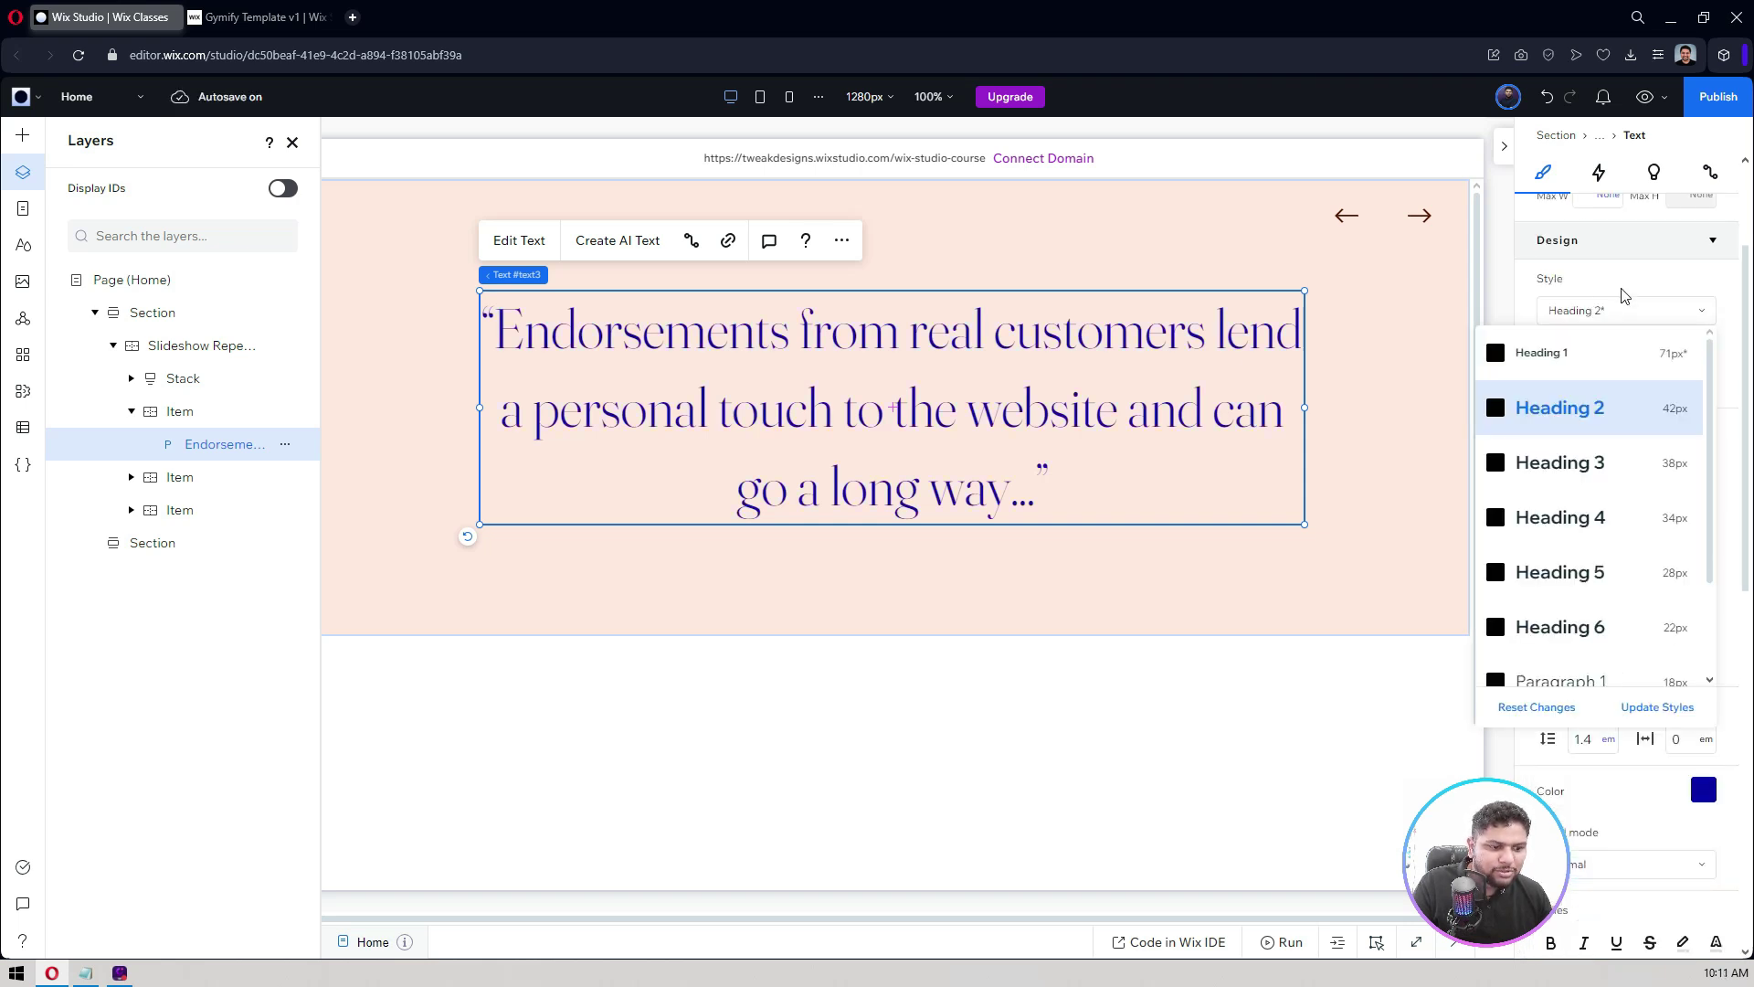
click(1623, 294)
click(1586, 380)
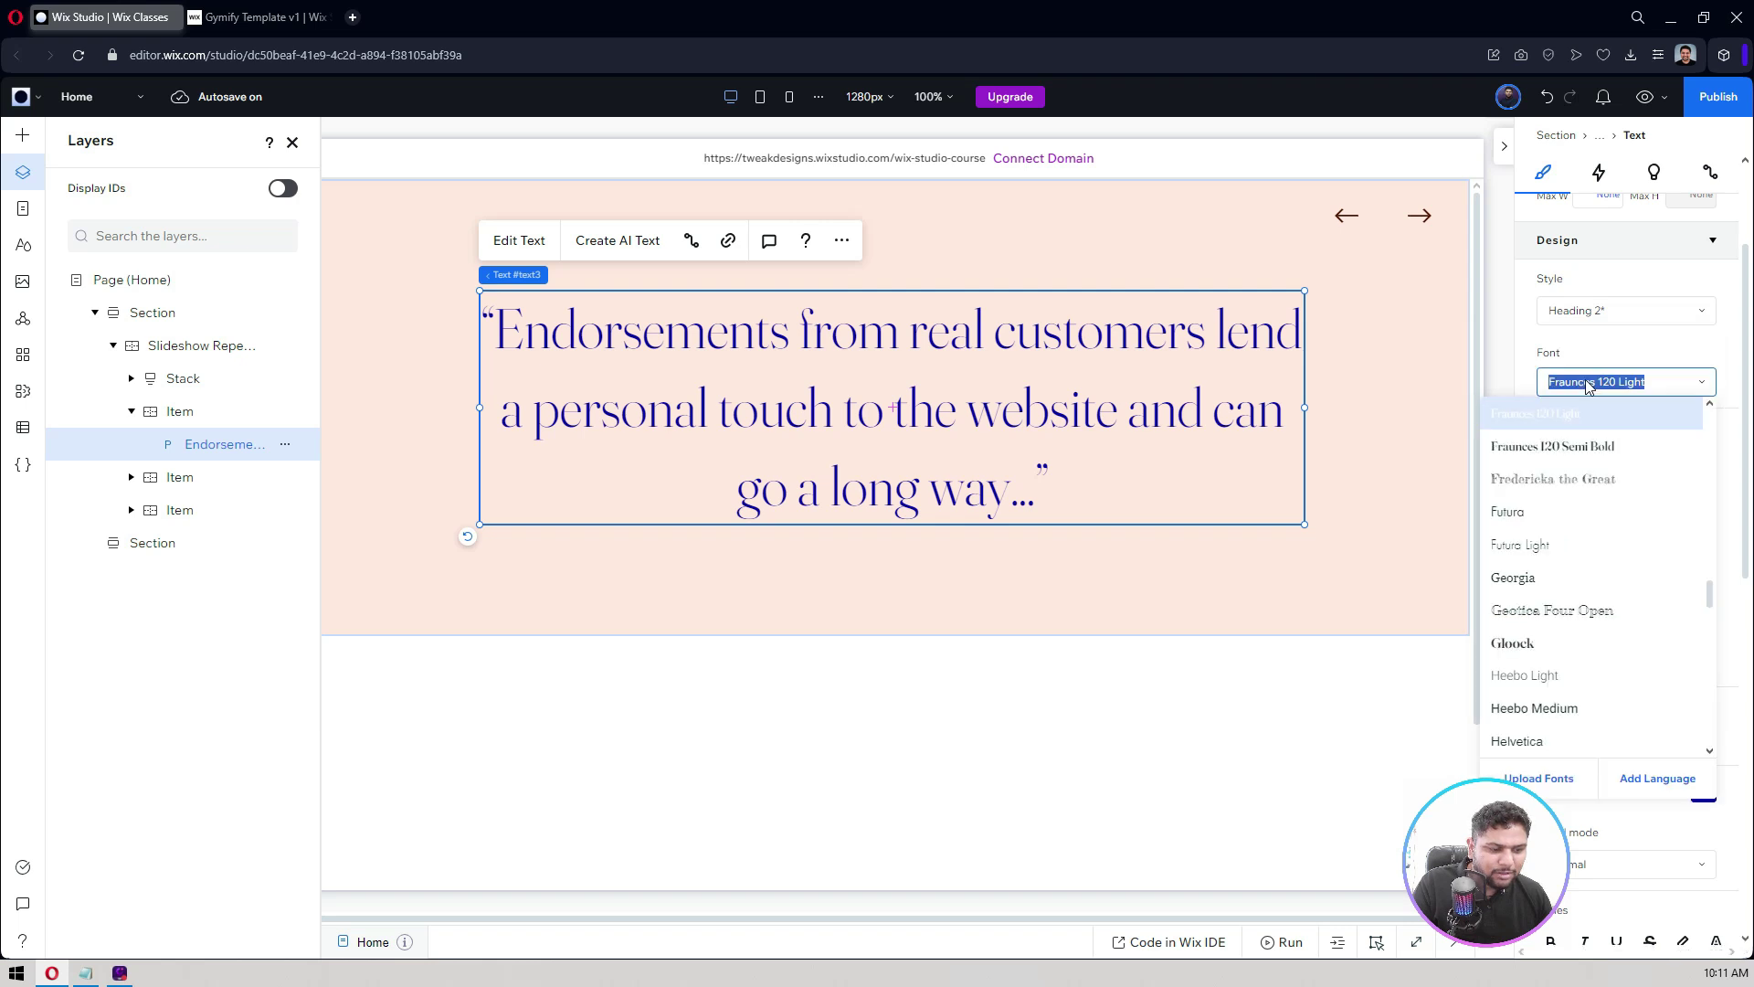
click(1582, 446)
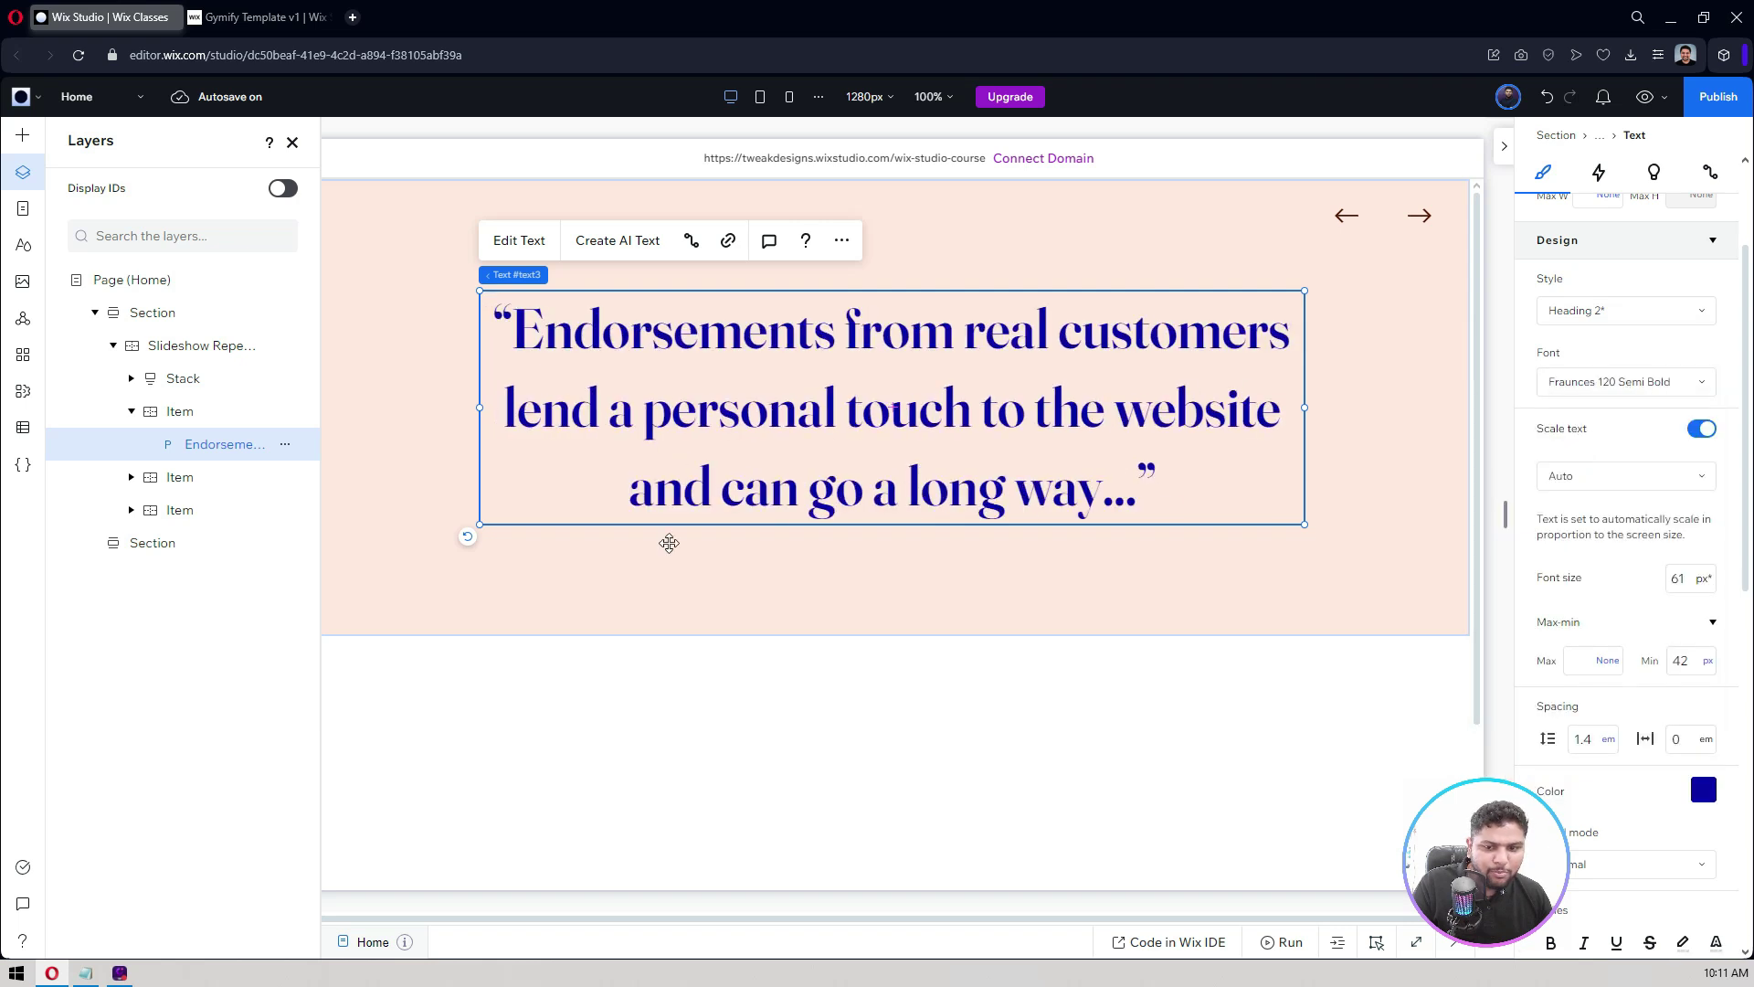
click(1590, 743)
text(1.2)
key(Return)
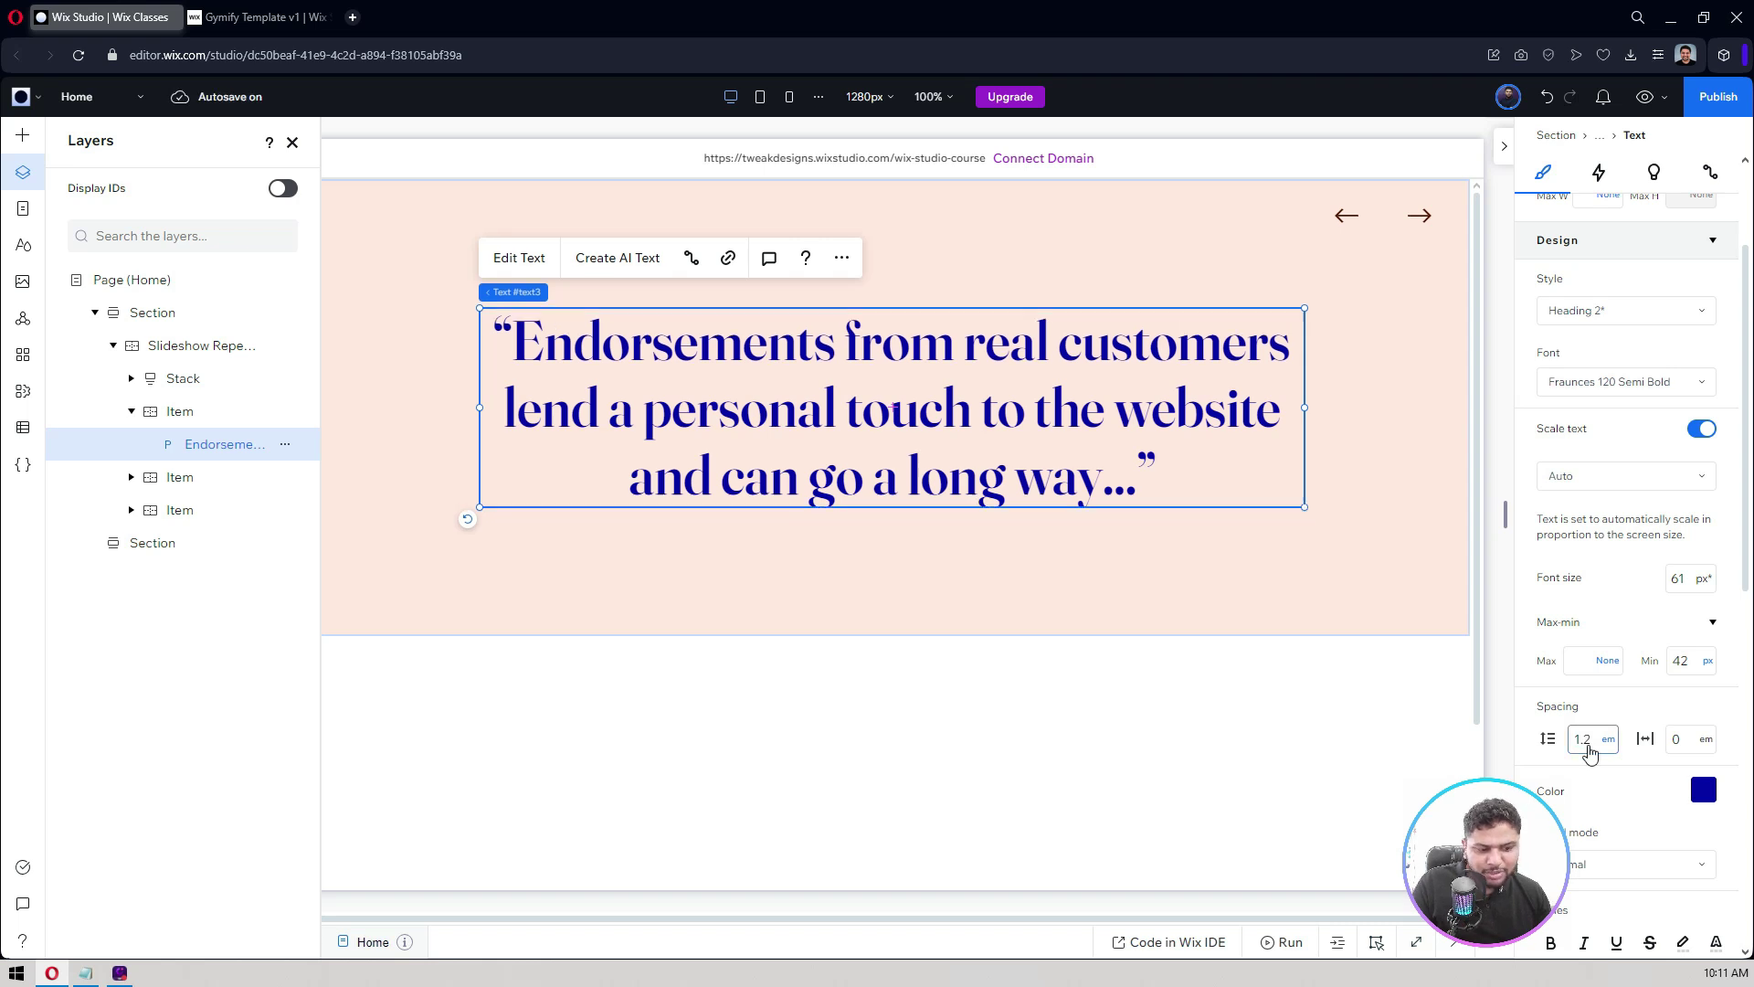
key(Escape)
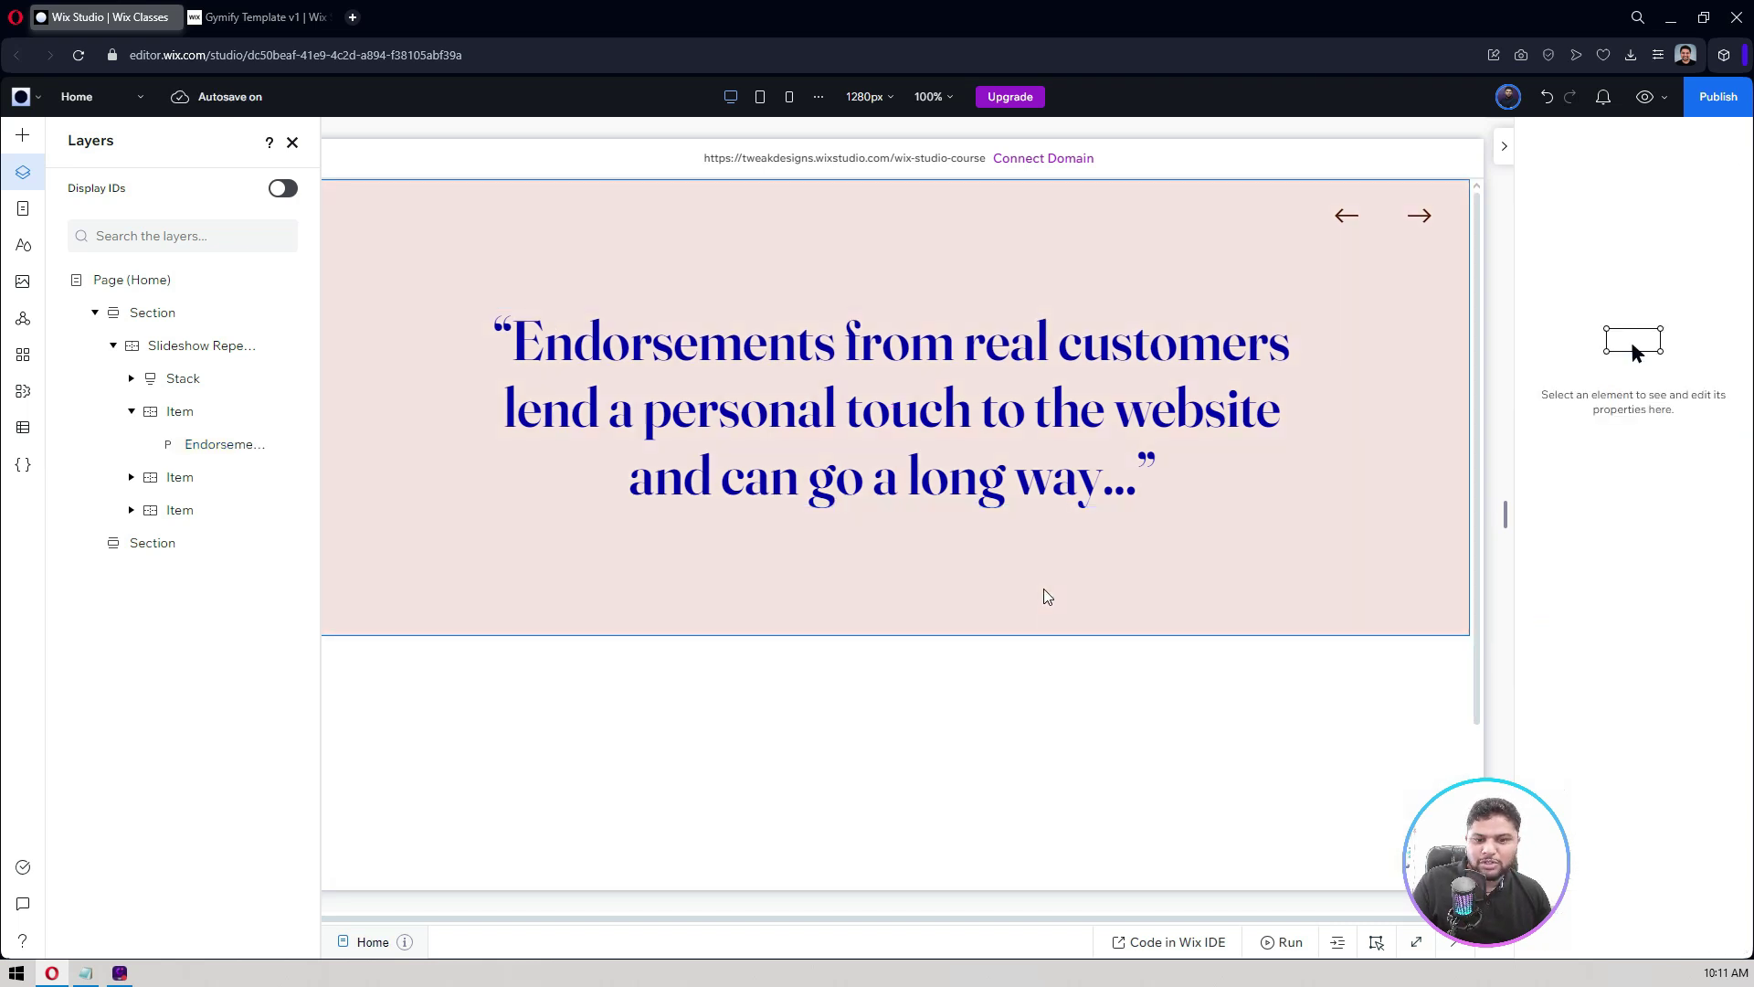
click(1047, 595)
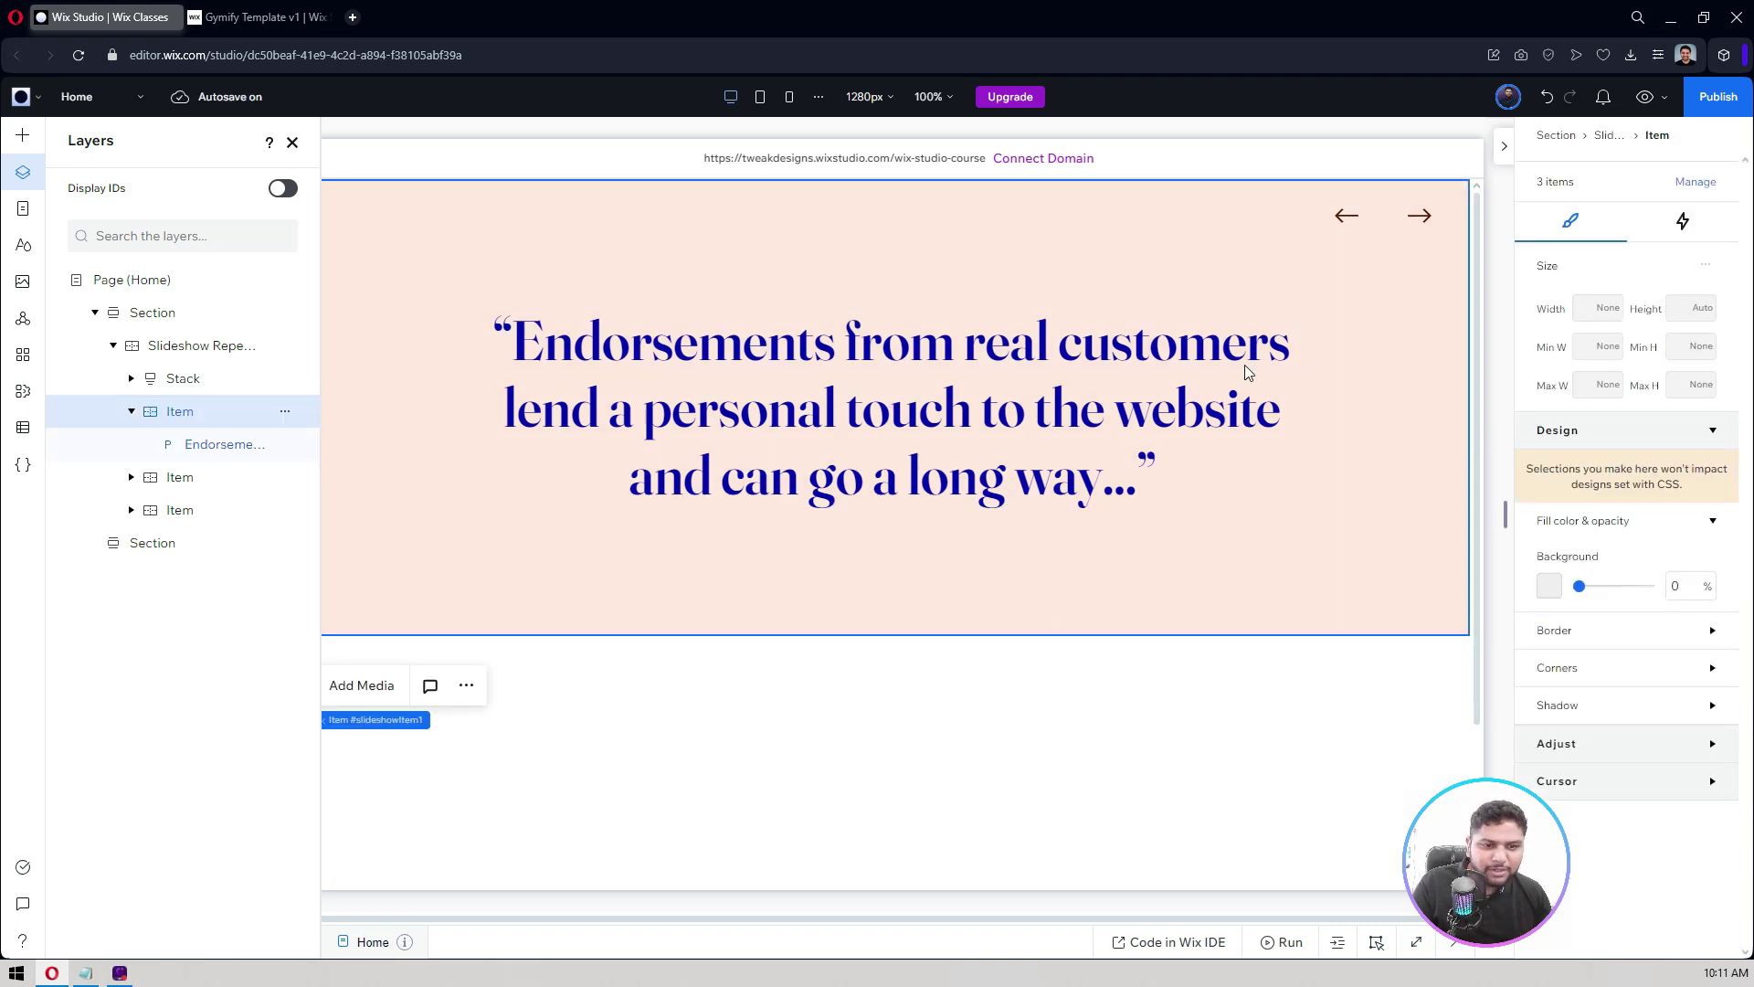
Align the arrow-button stack to bottom and horizontal centre with a 24 px bottom margin.
click(1387, 213)
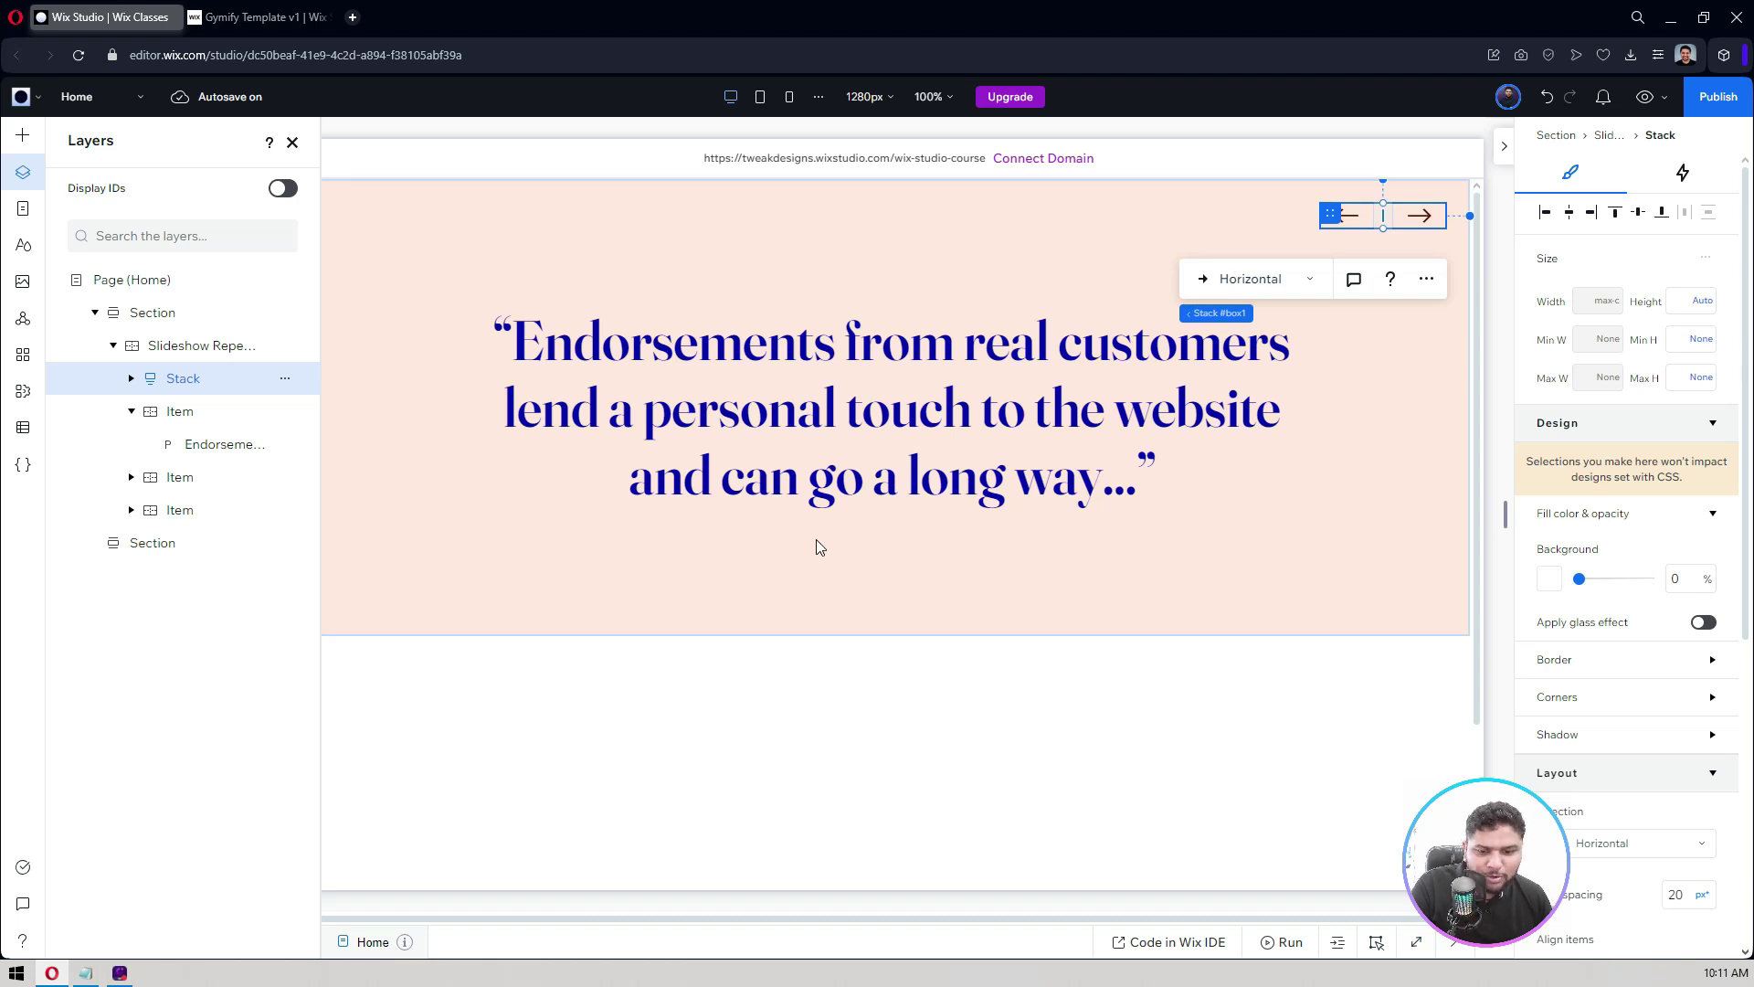
click(1663, 216)
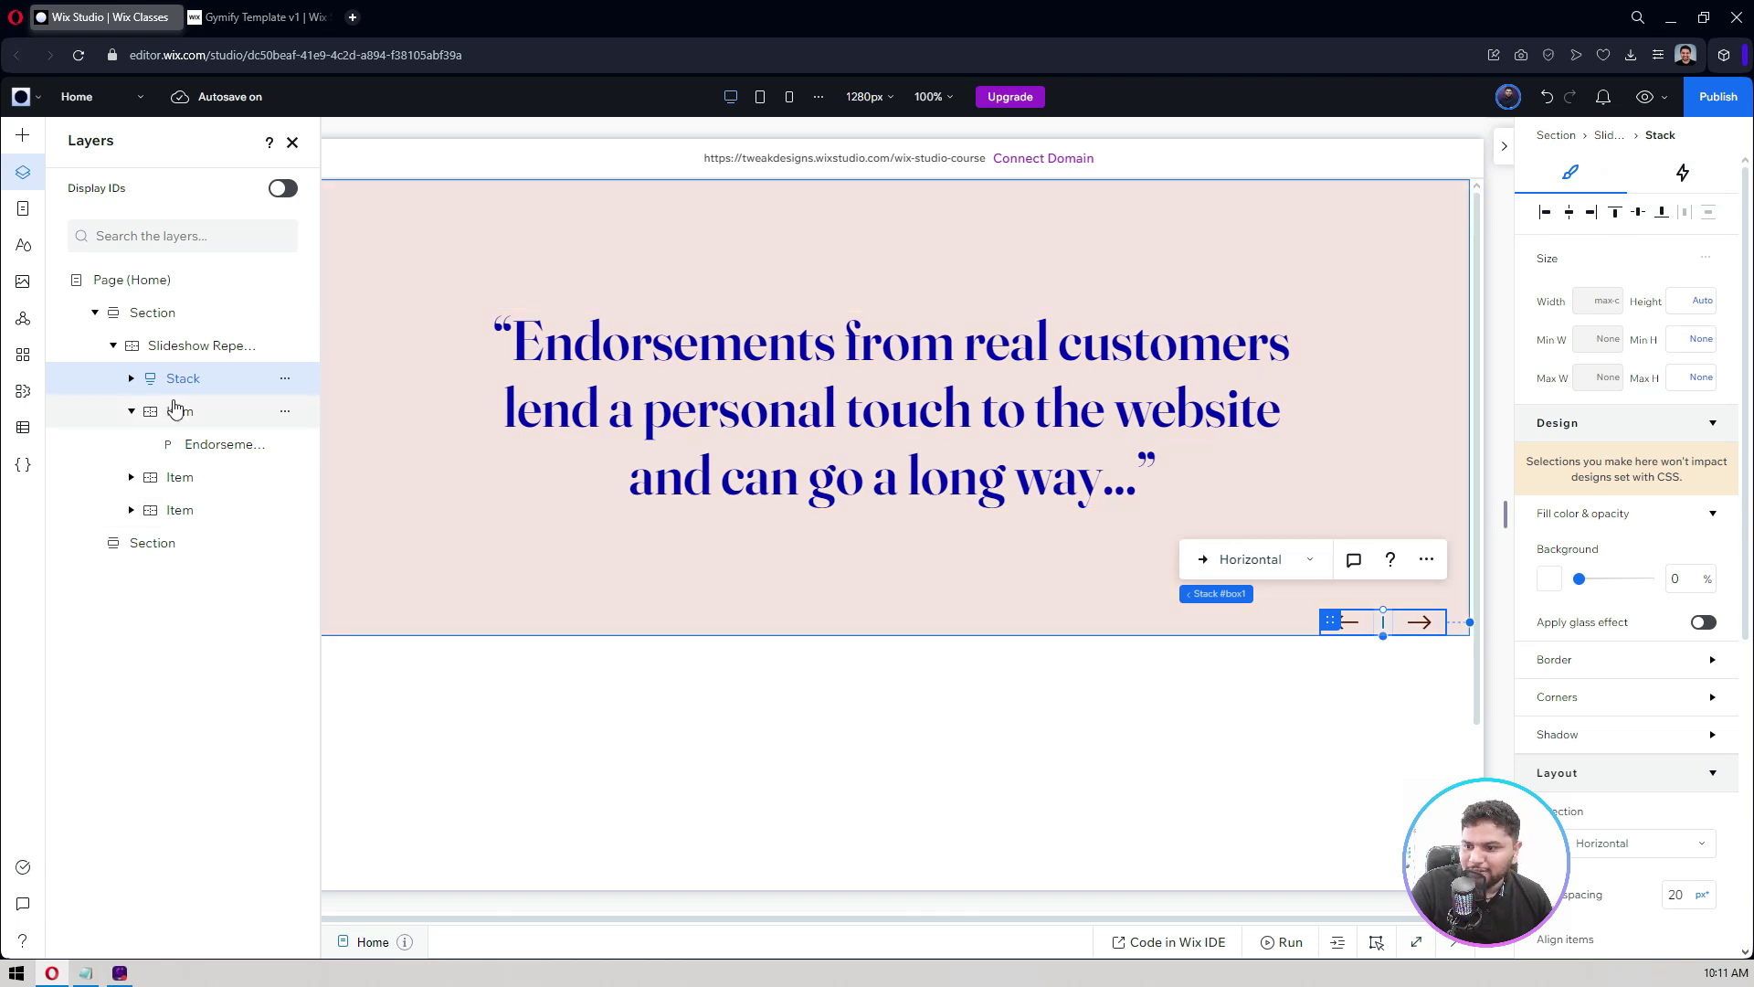
click(1569, 212)
scroll(1563, 455, down, 5)
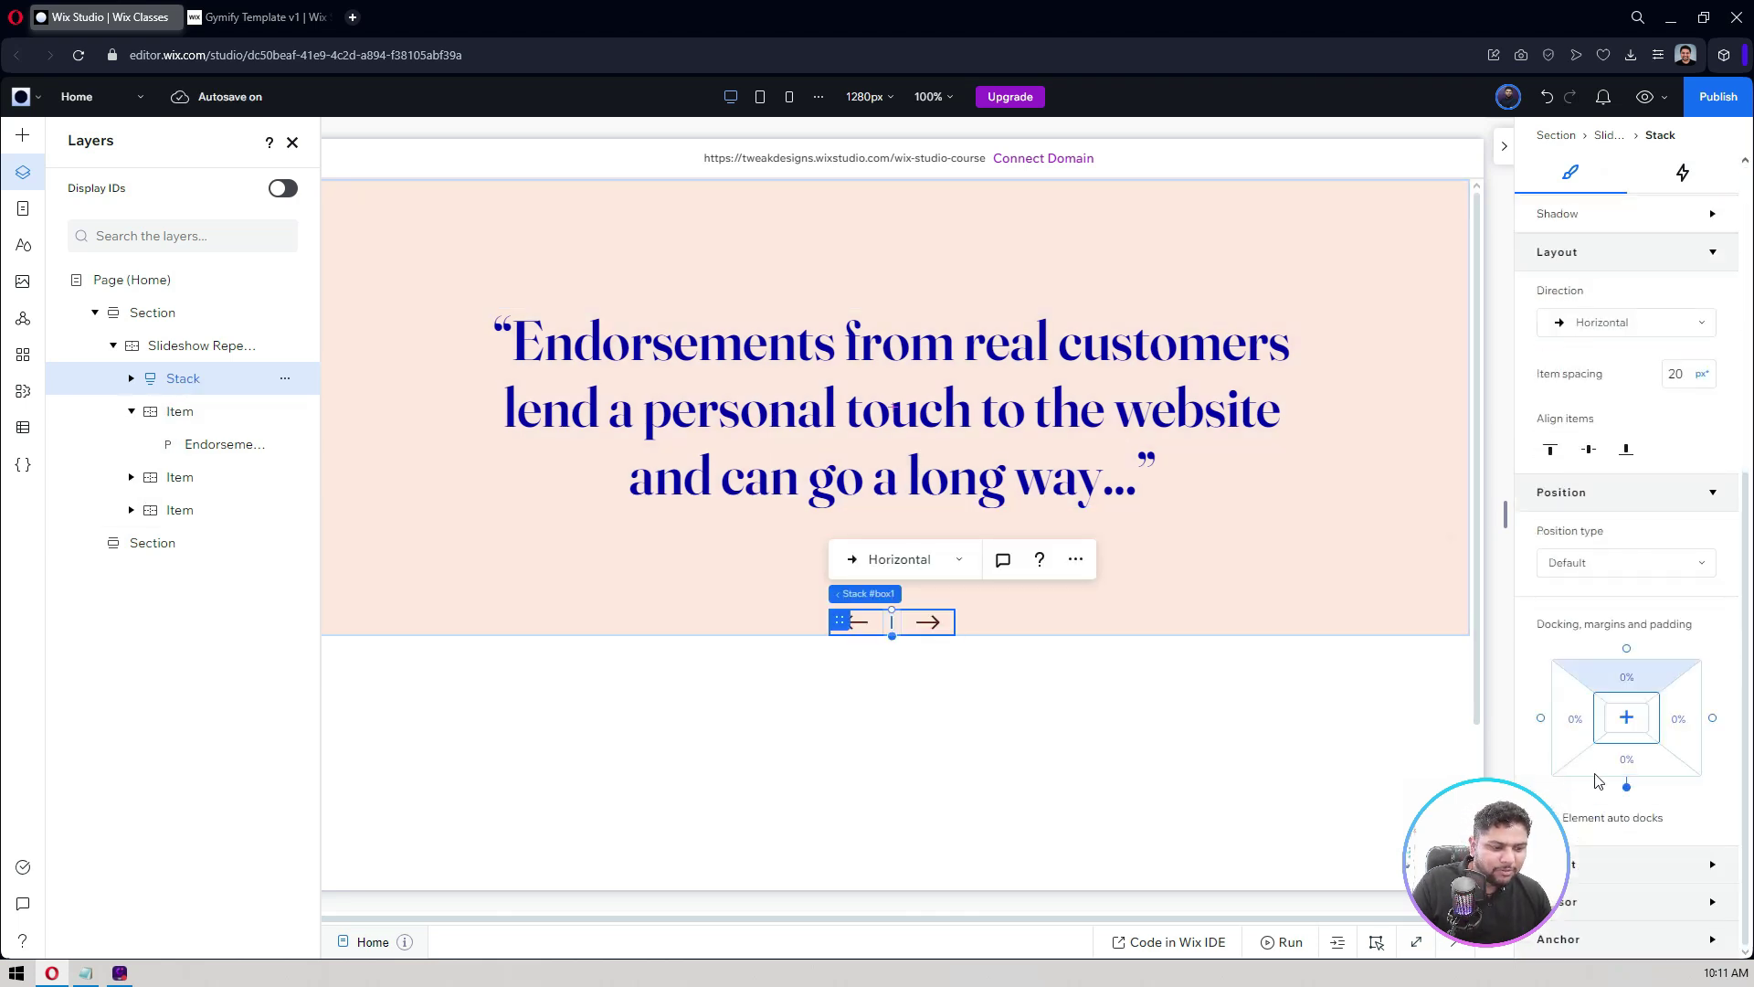
click(1638, 762)
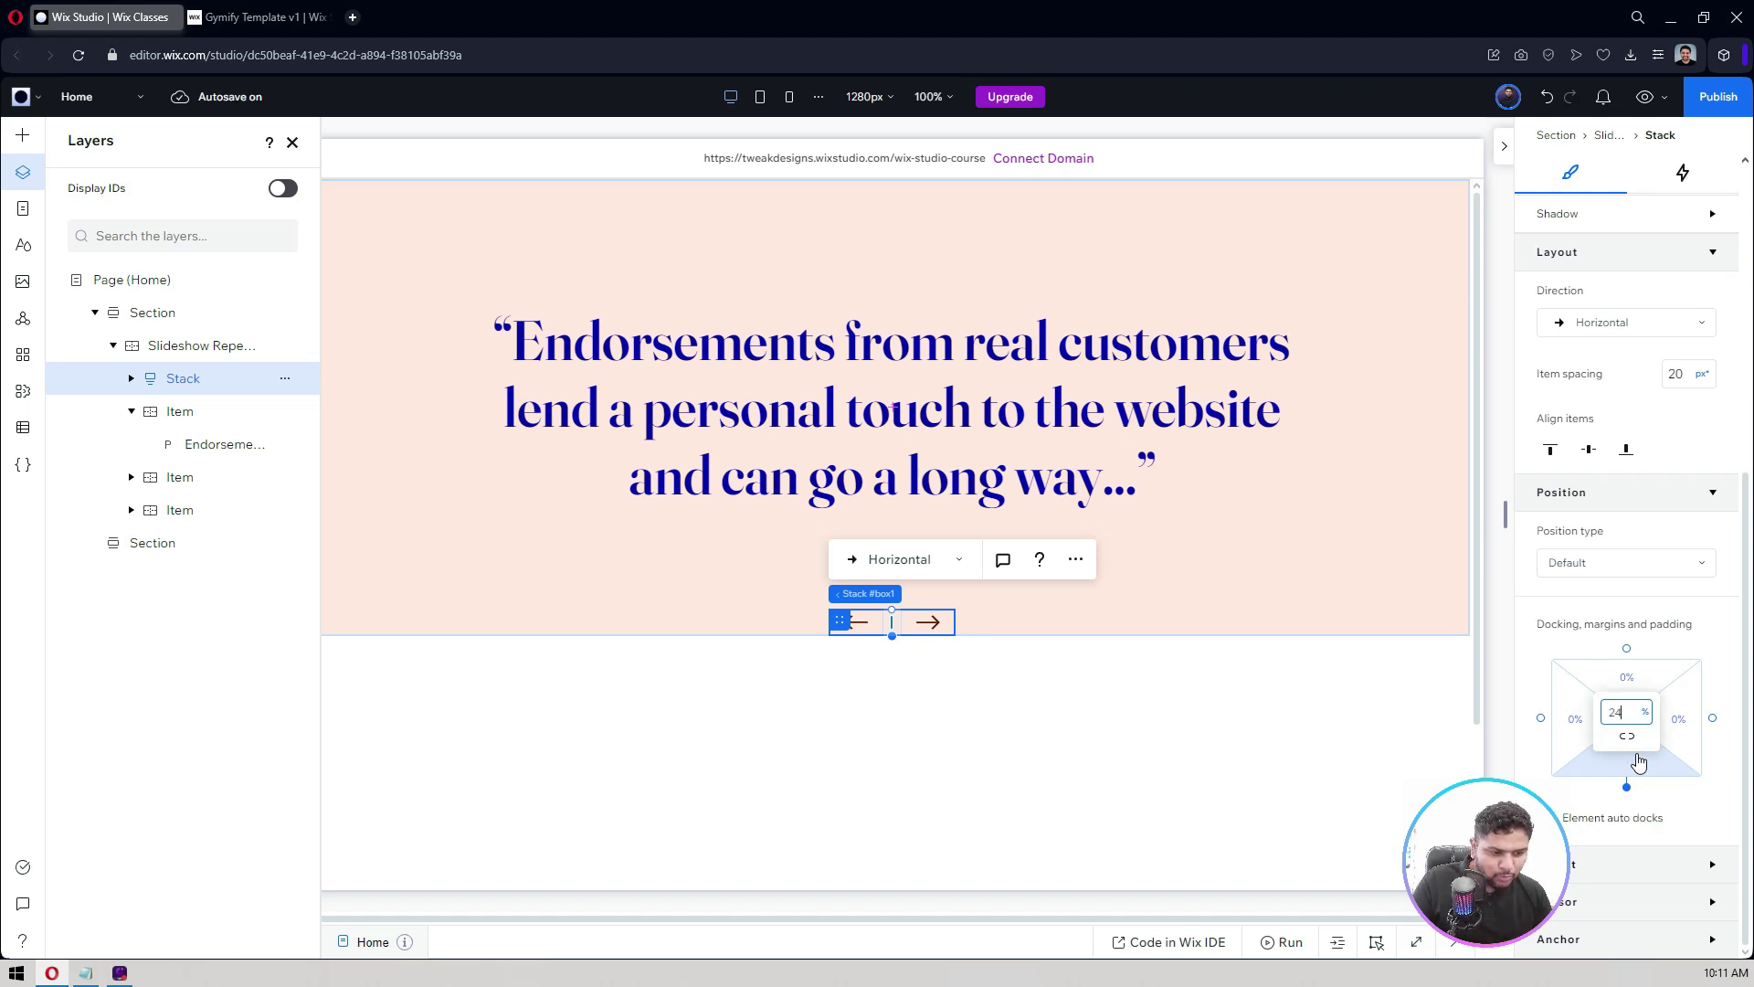
key(Return)
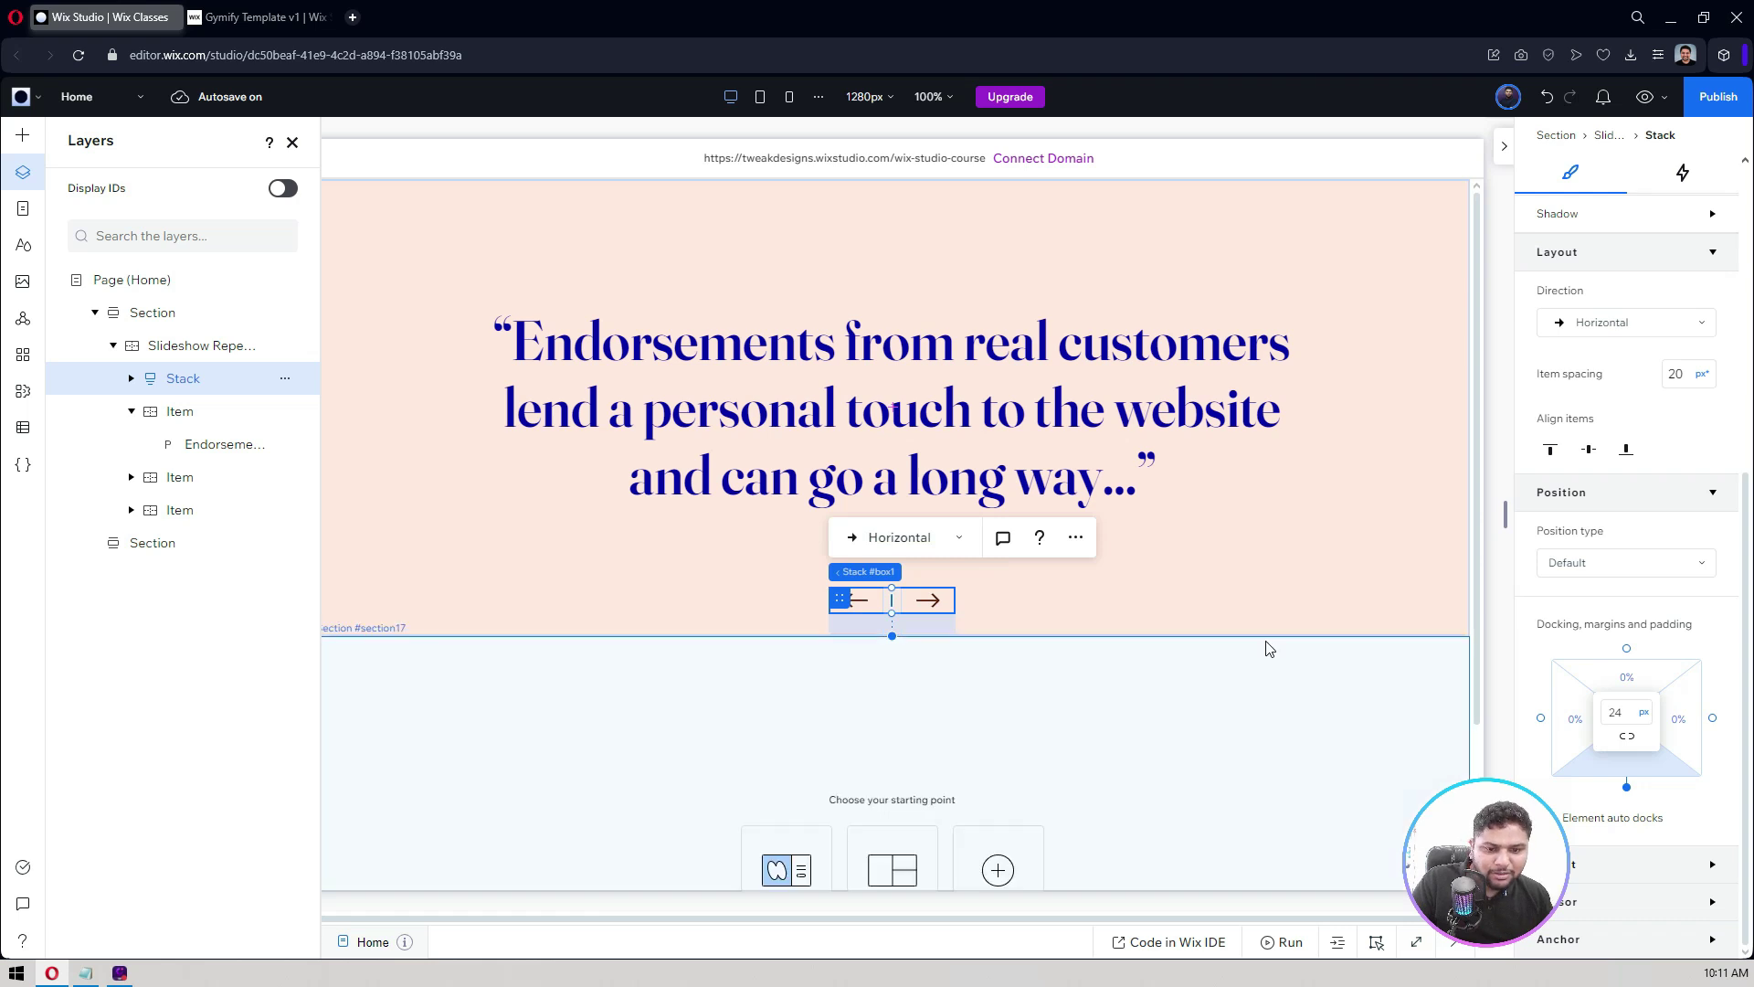
click(1129, 681)
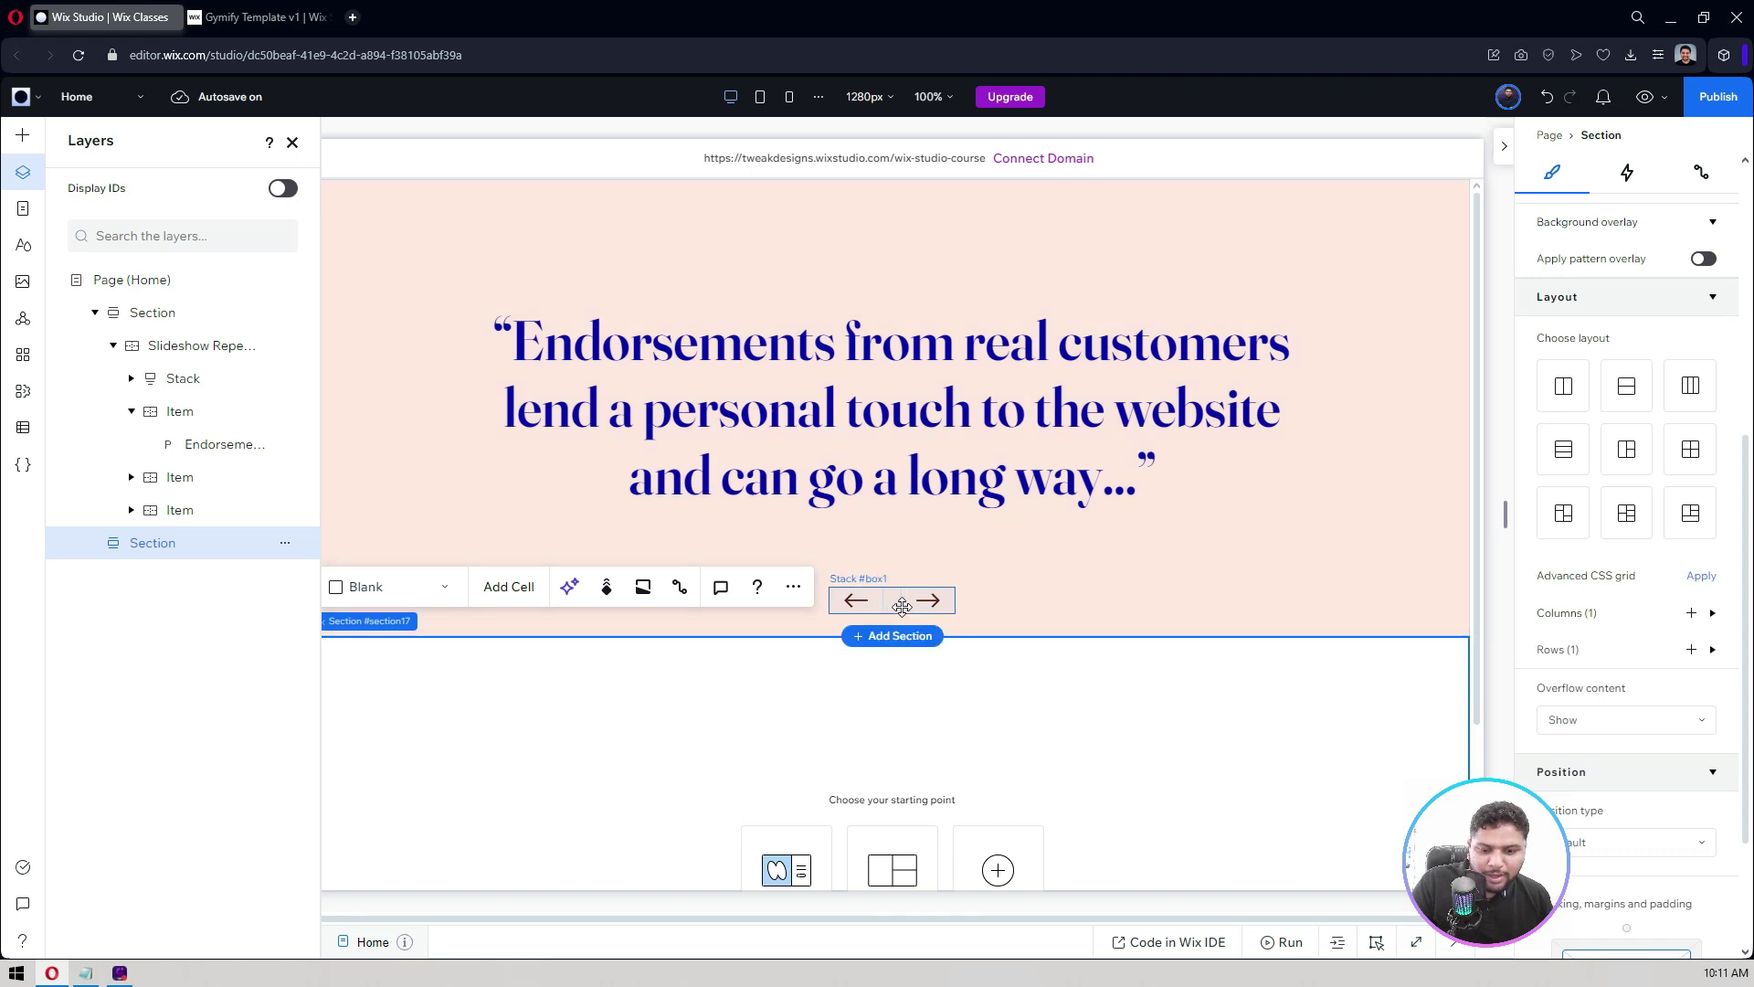
Give the right arrow button's Hover state a brown #A9806F fill at 100% opacity.
click(933, 600)
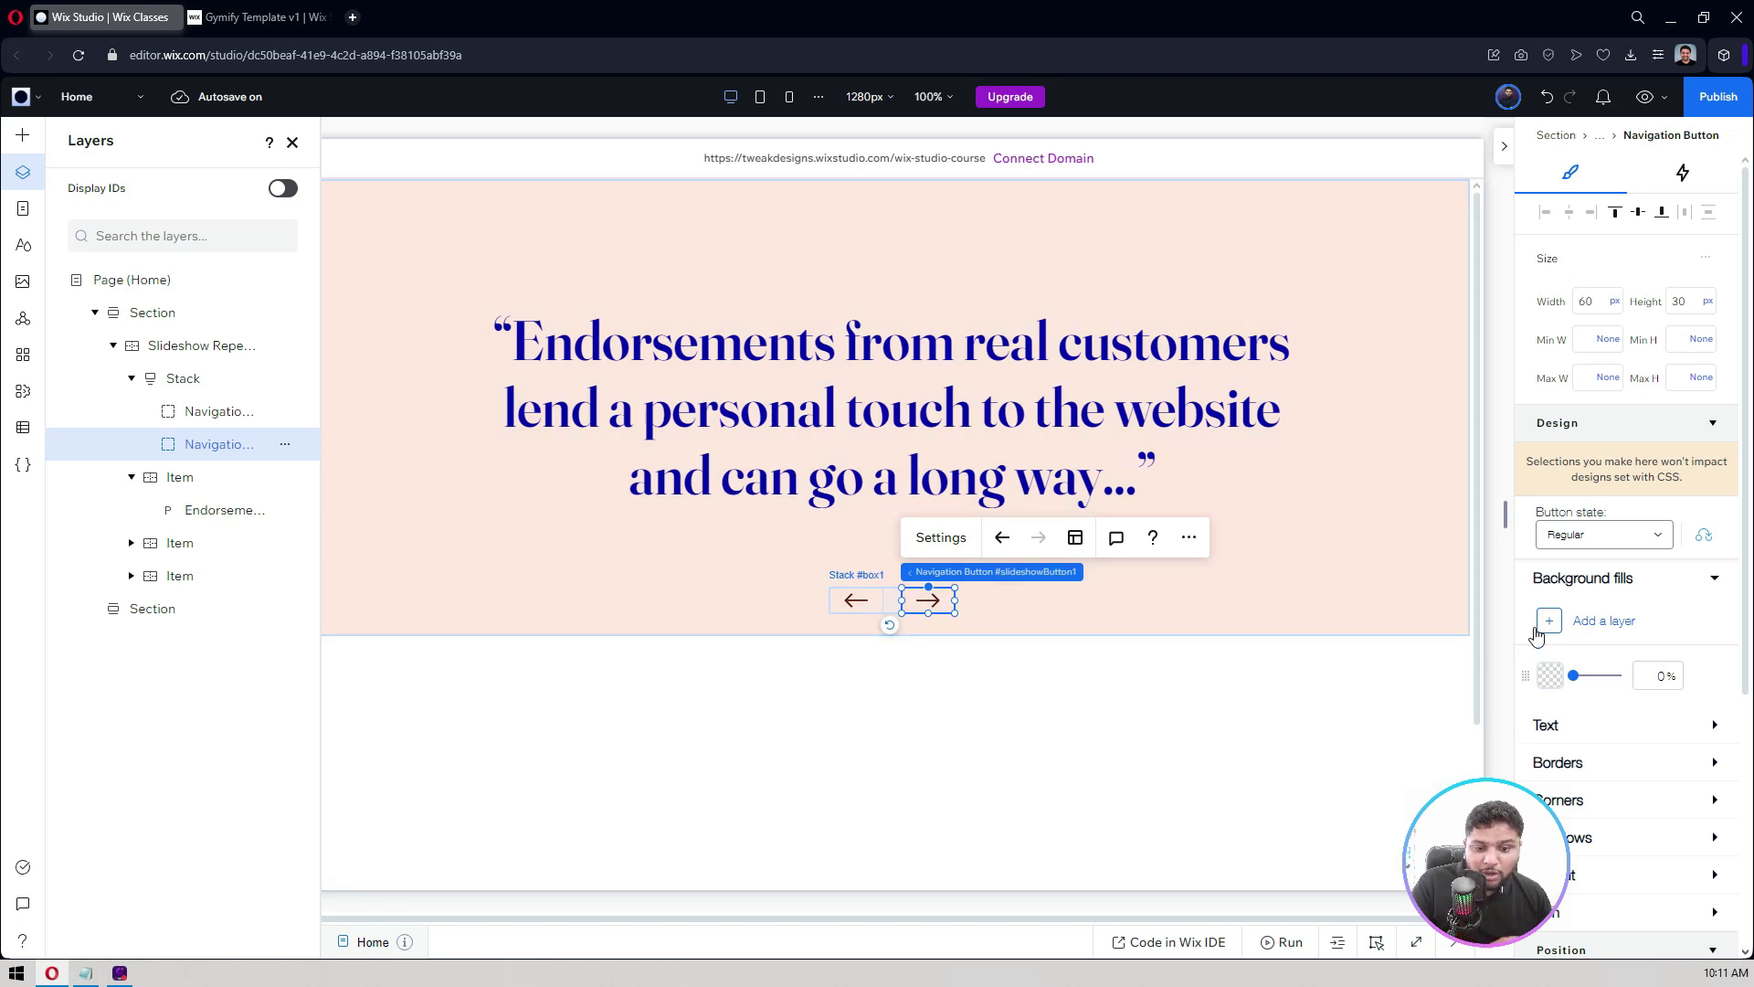
scroll(1579, 481, down, 2)
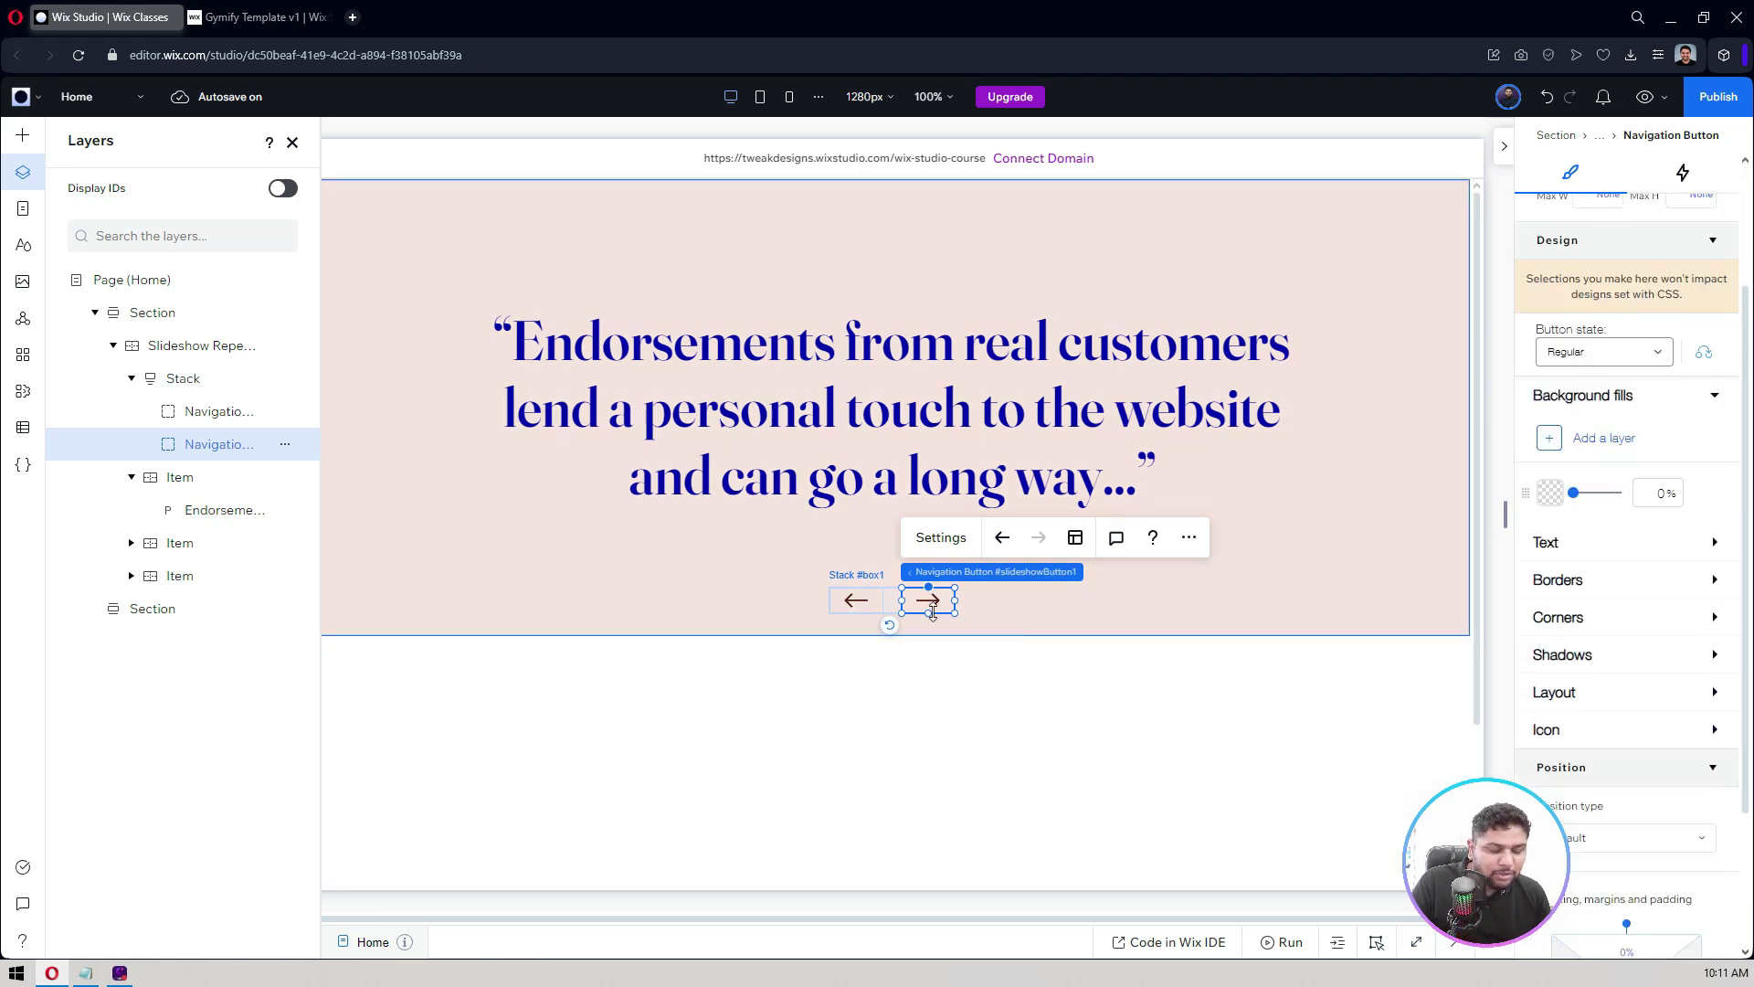
click(1560, 351)
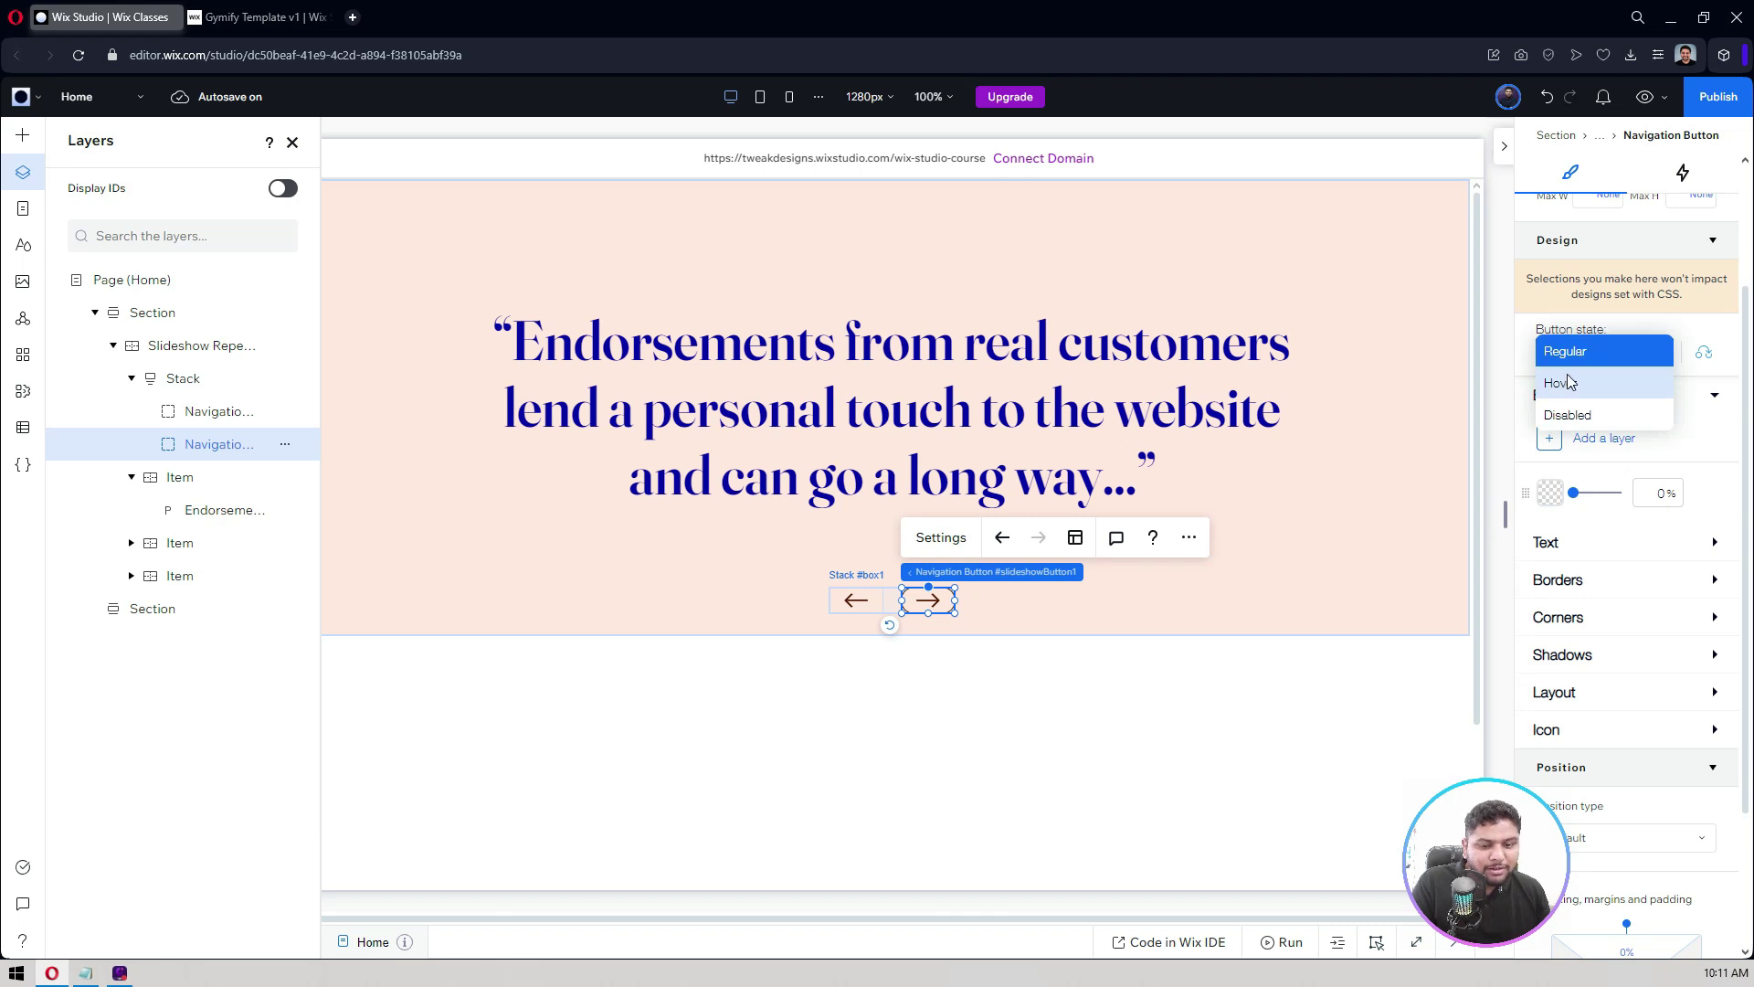
click(1568, 382)
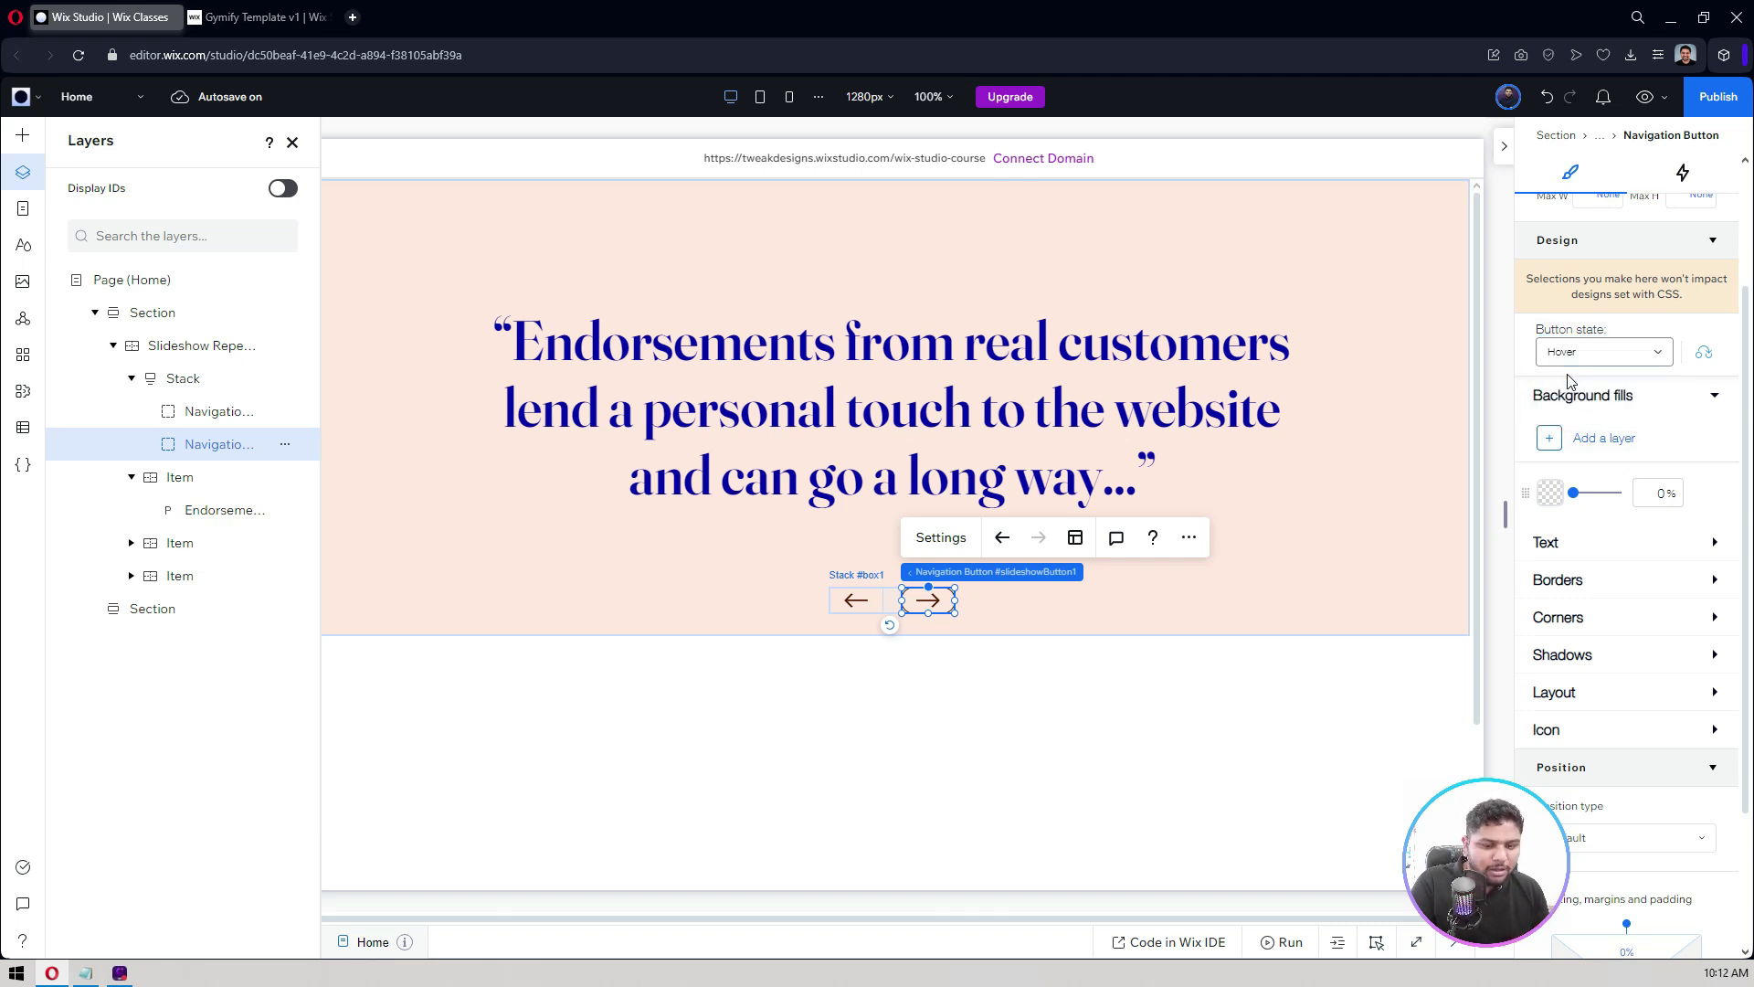
scroll(1568, 382, down, 3)
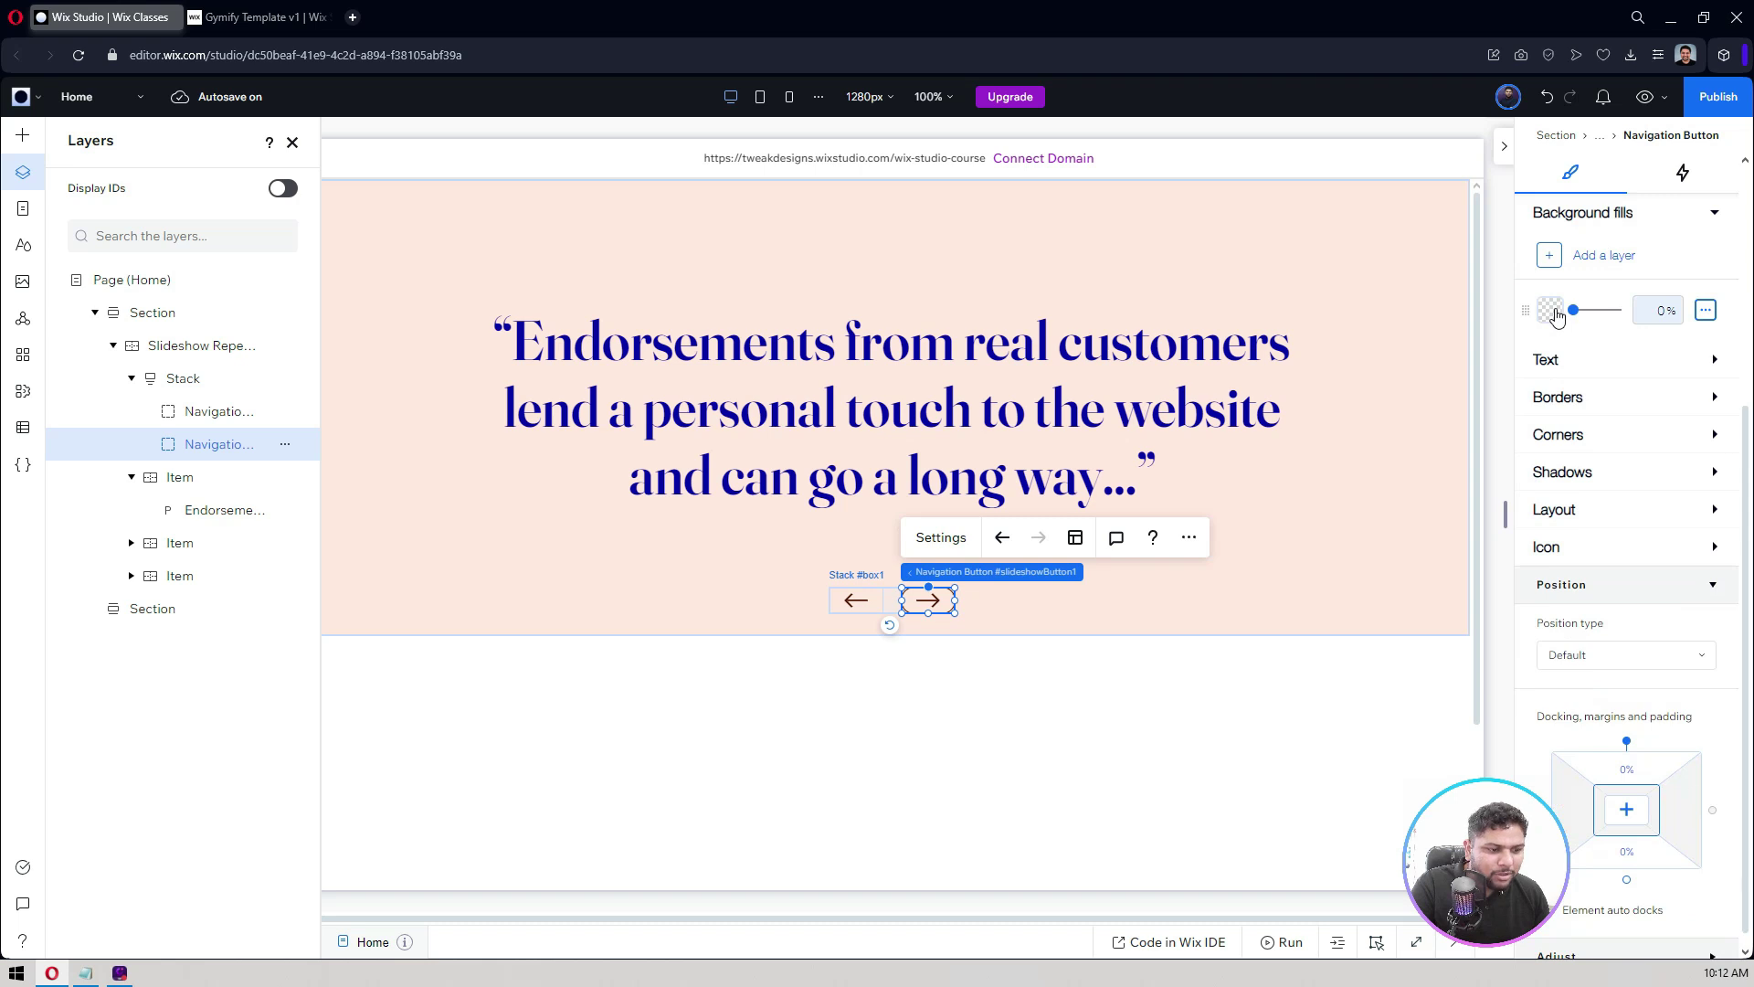
click(1553, 311)
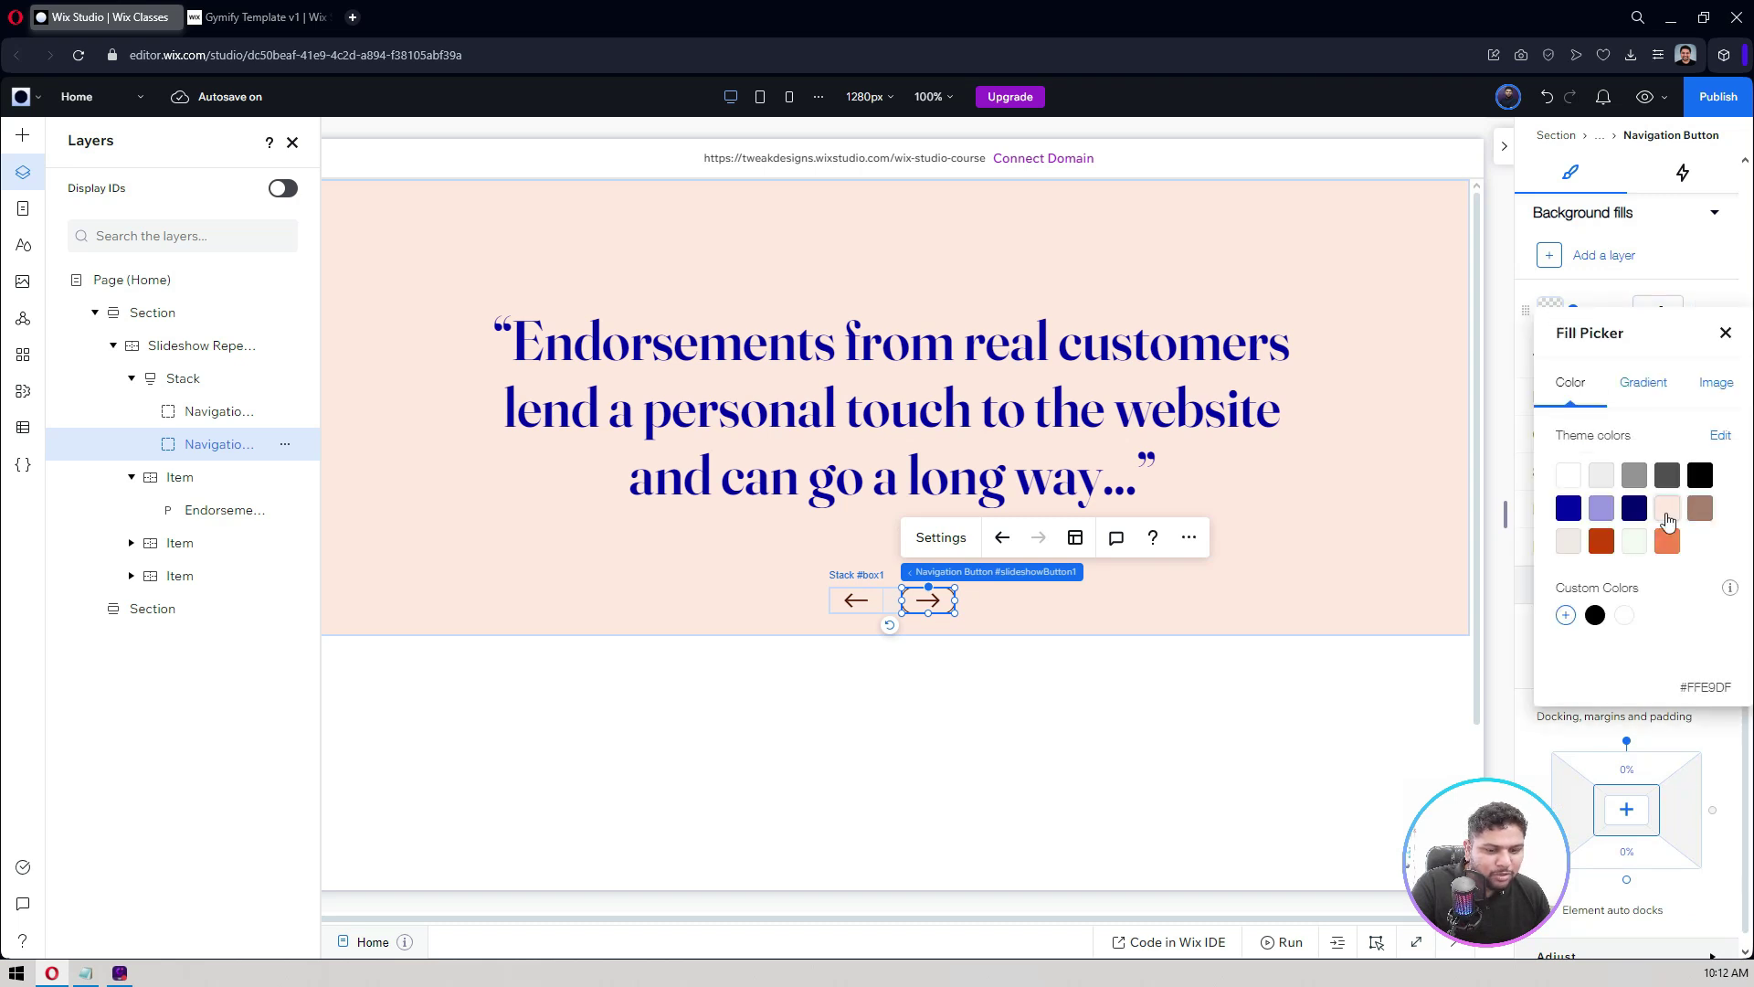
click(1700, 508)
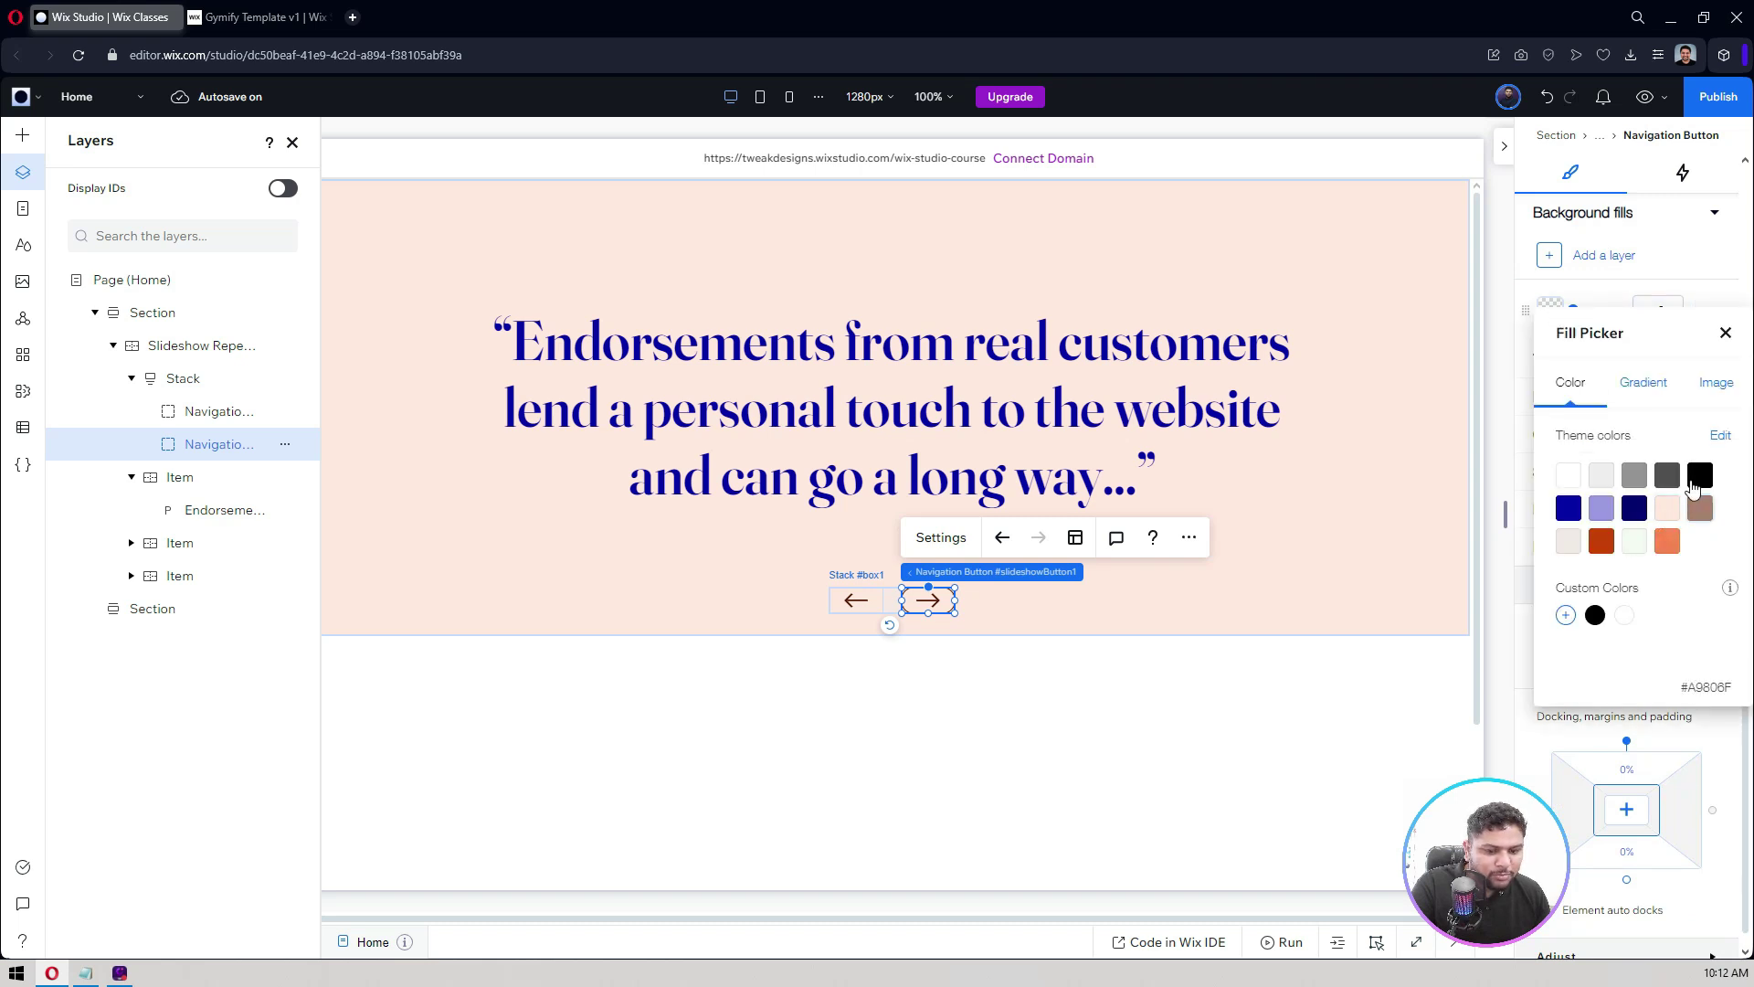
click(1612, 299)
click(1653, 315)
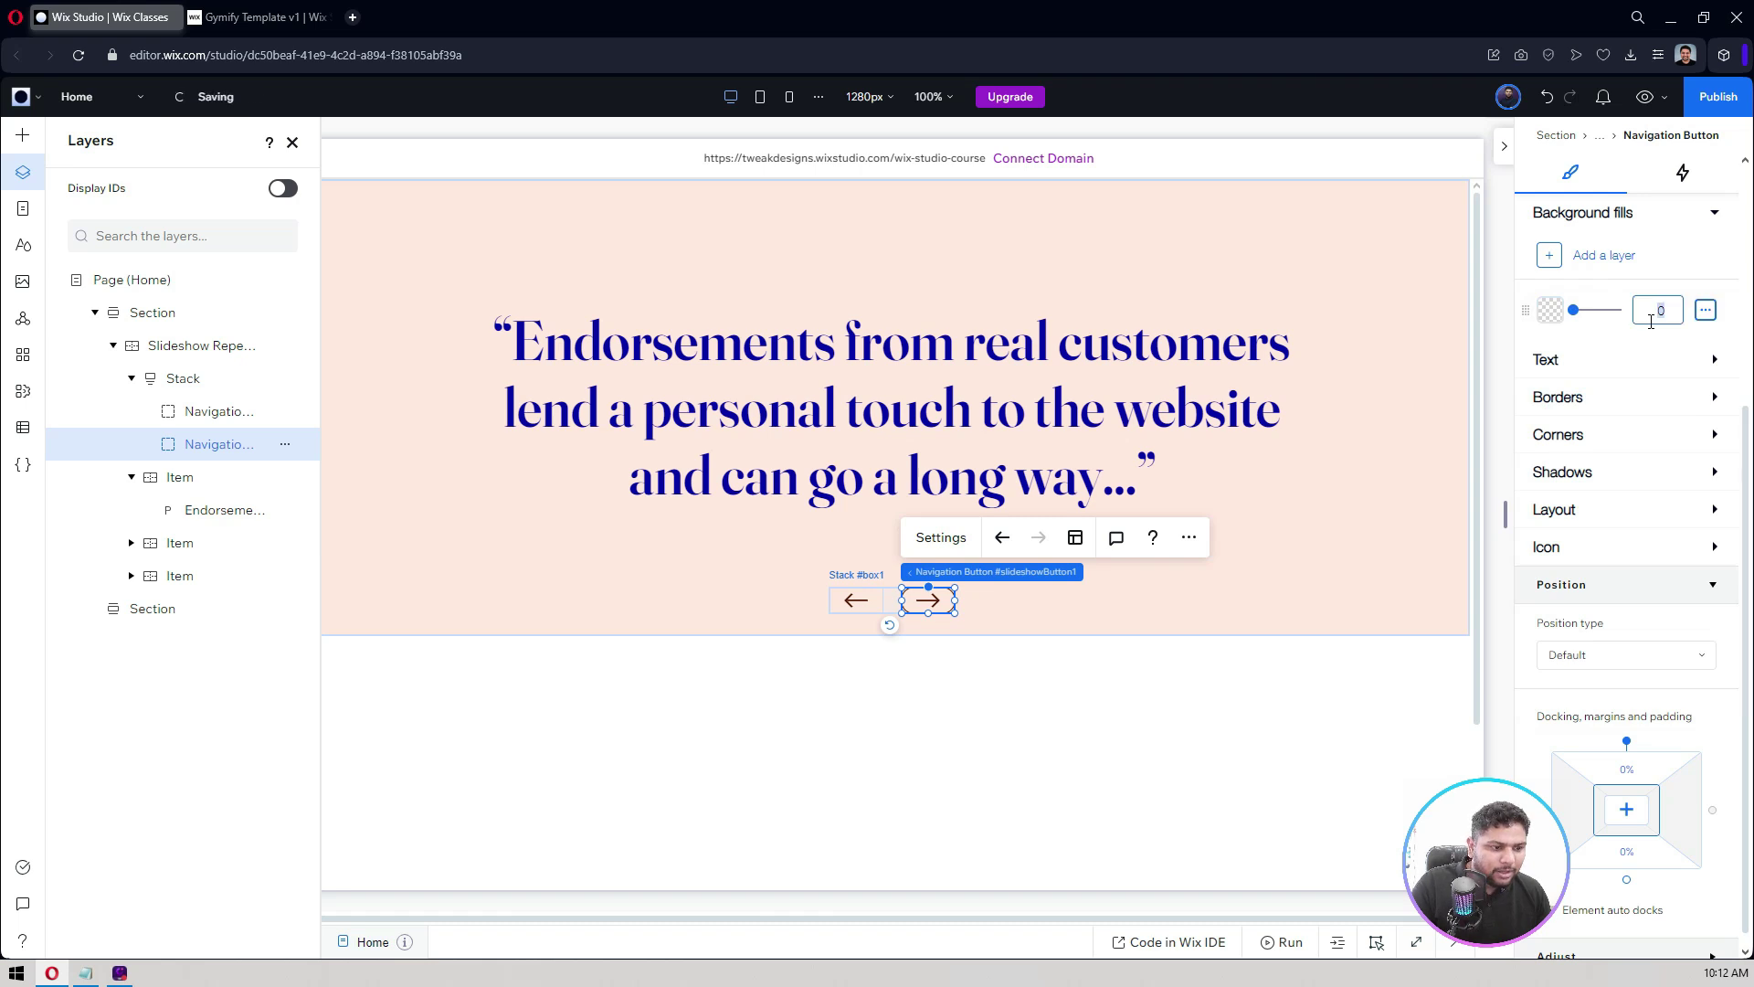
text(100)
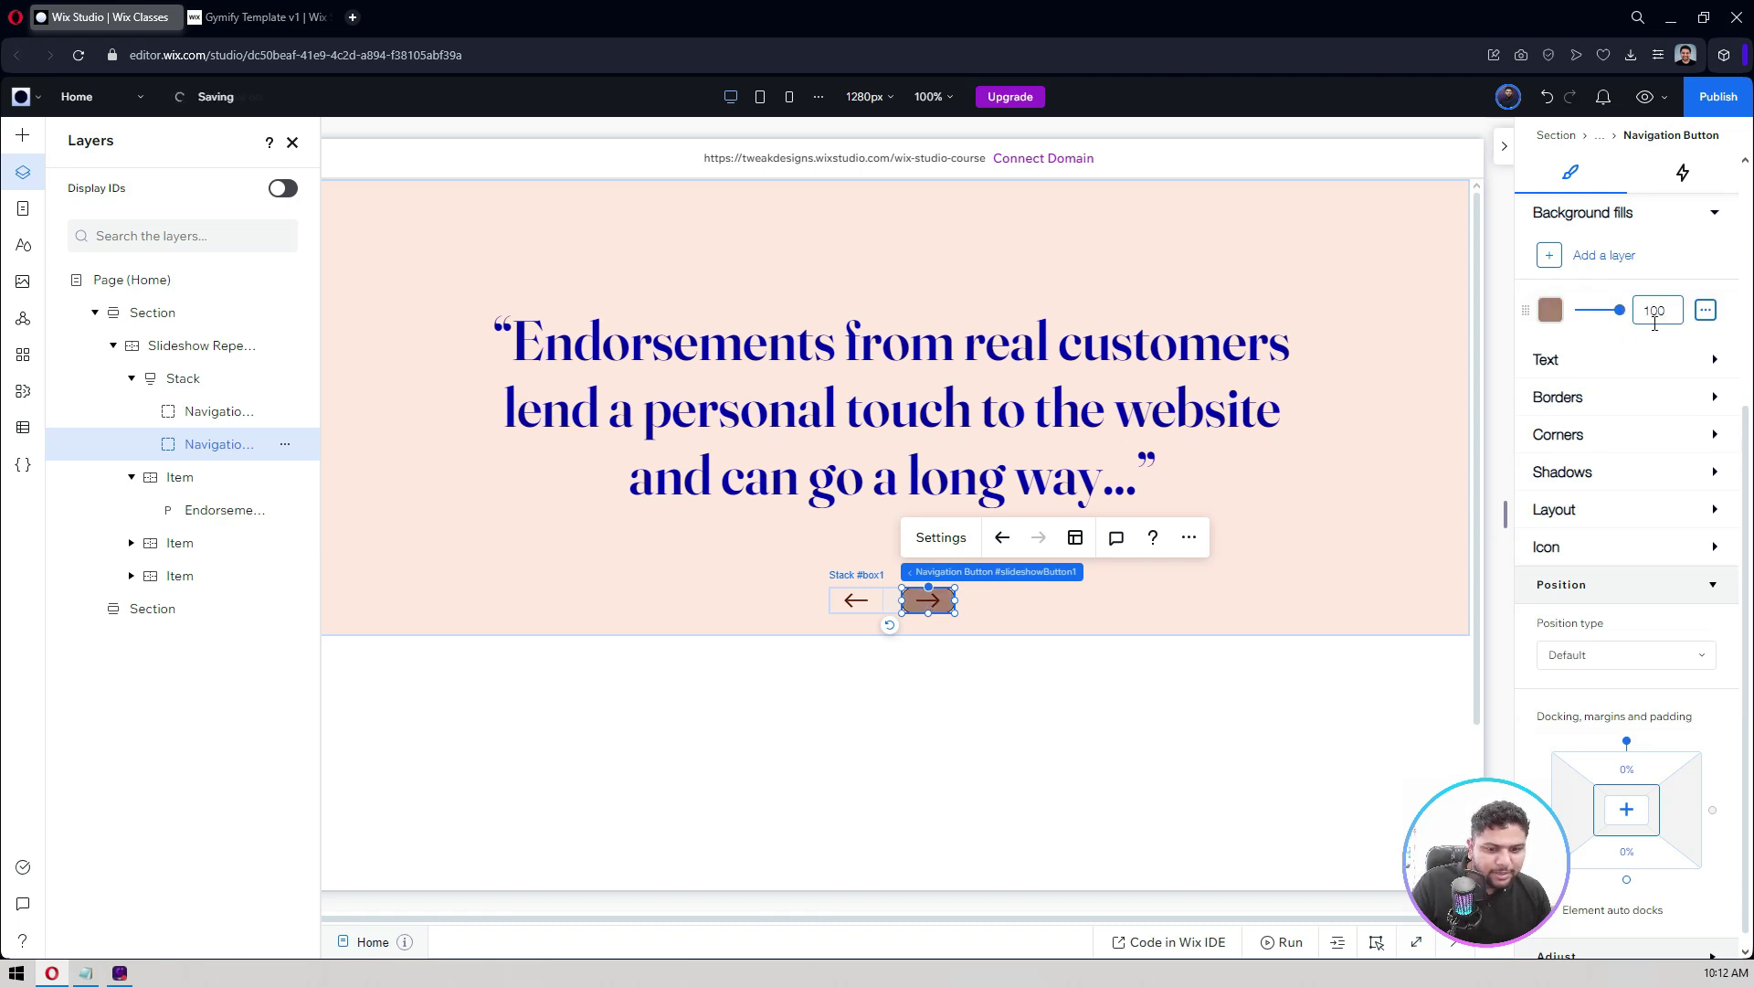
Make the hovered arrow icon white.
click(1590, 546)
scroll(1591, 548, down, 2)
click(1701, 539)
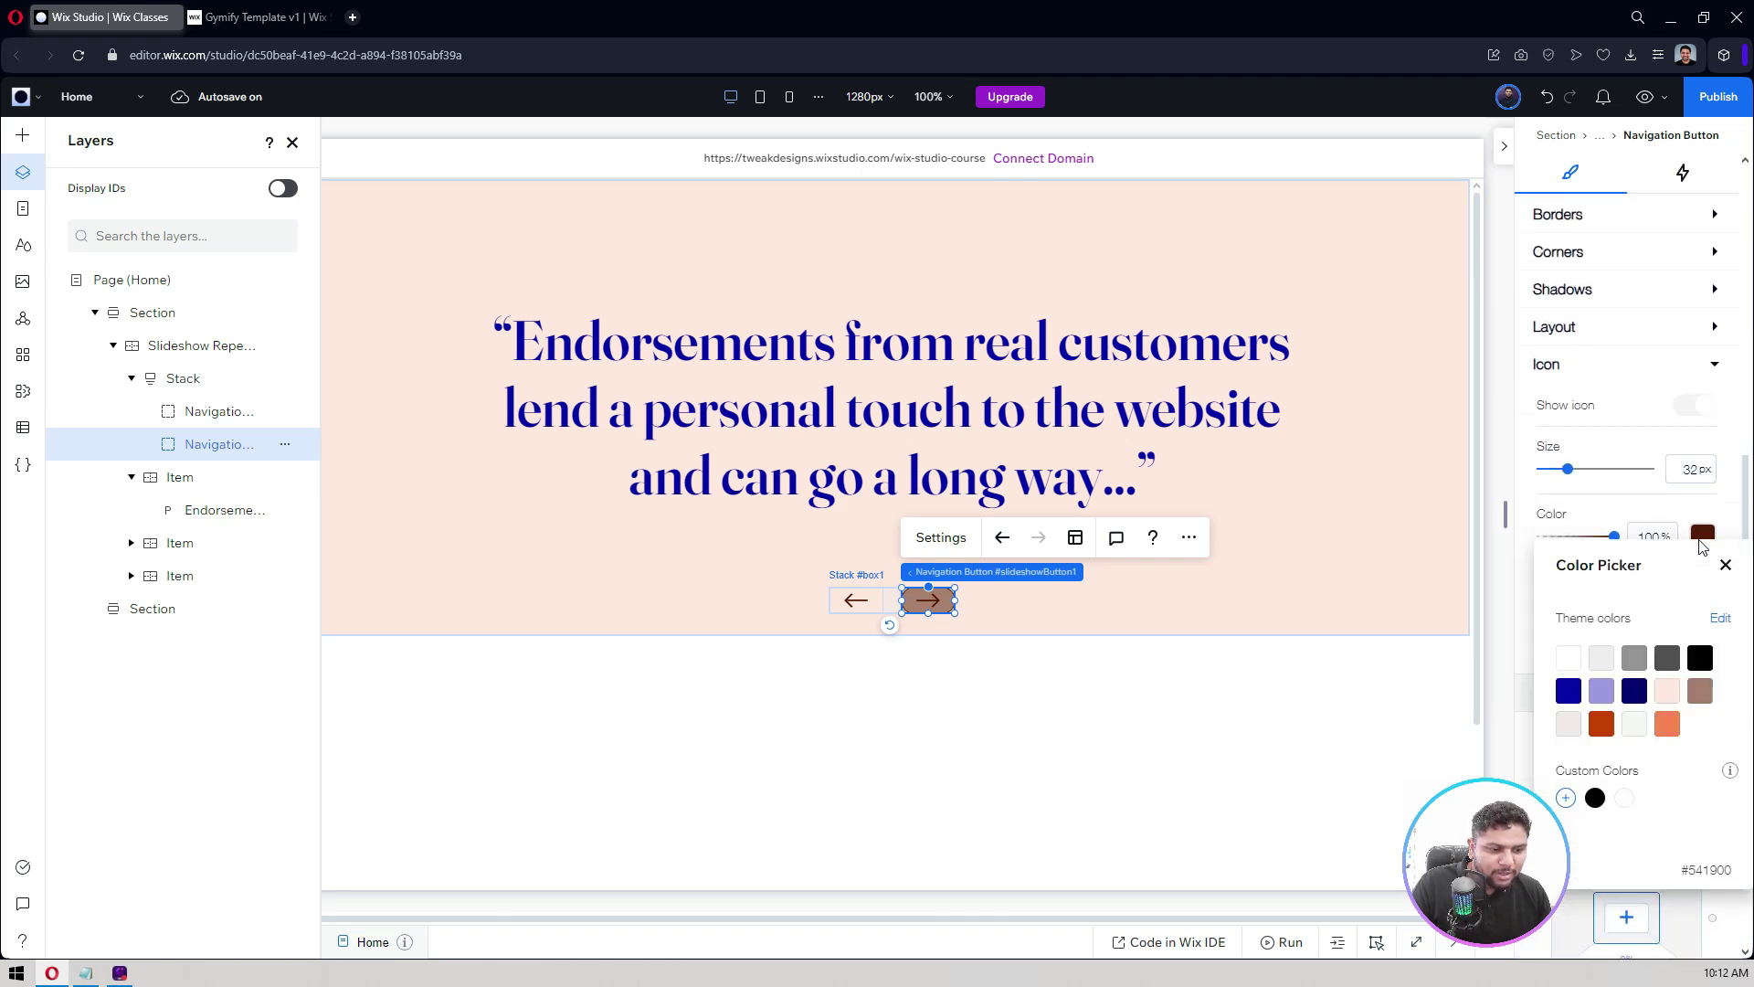
click(1568, 665)
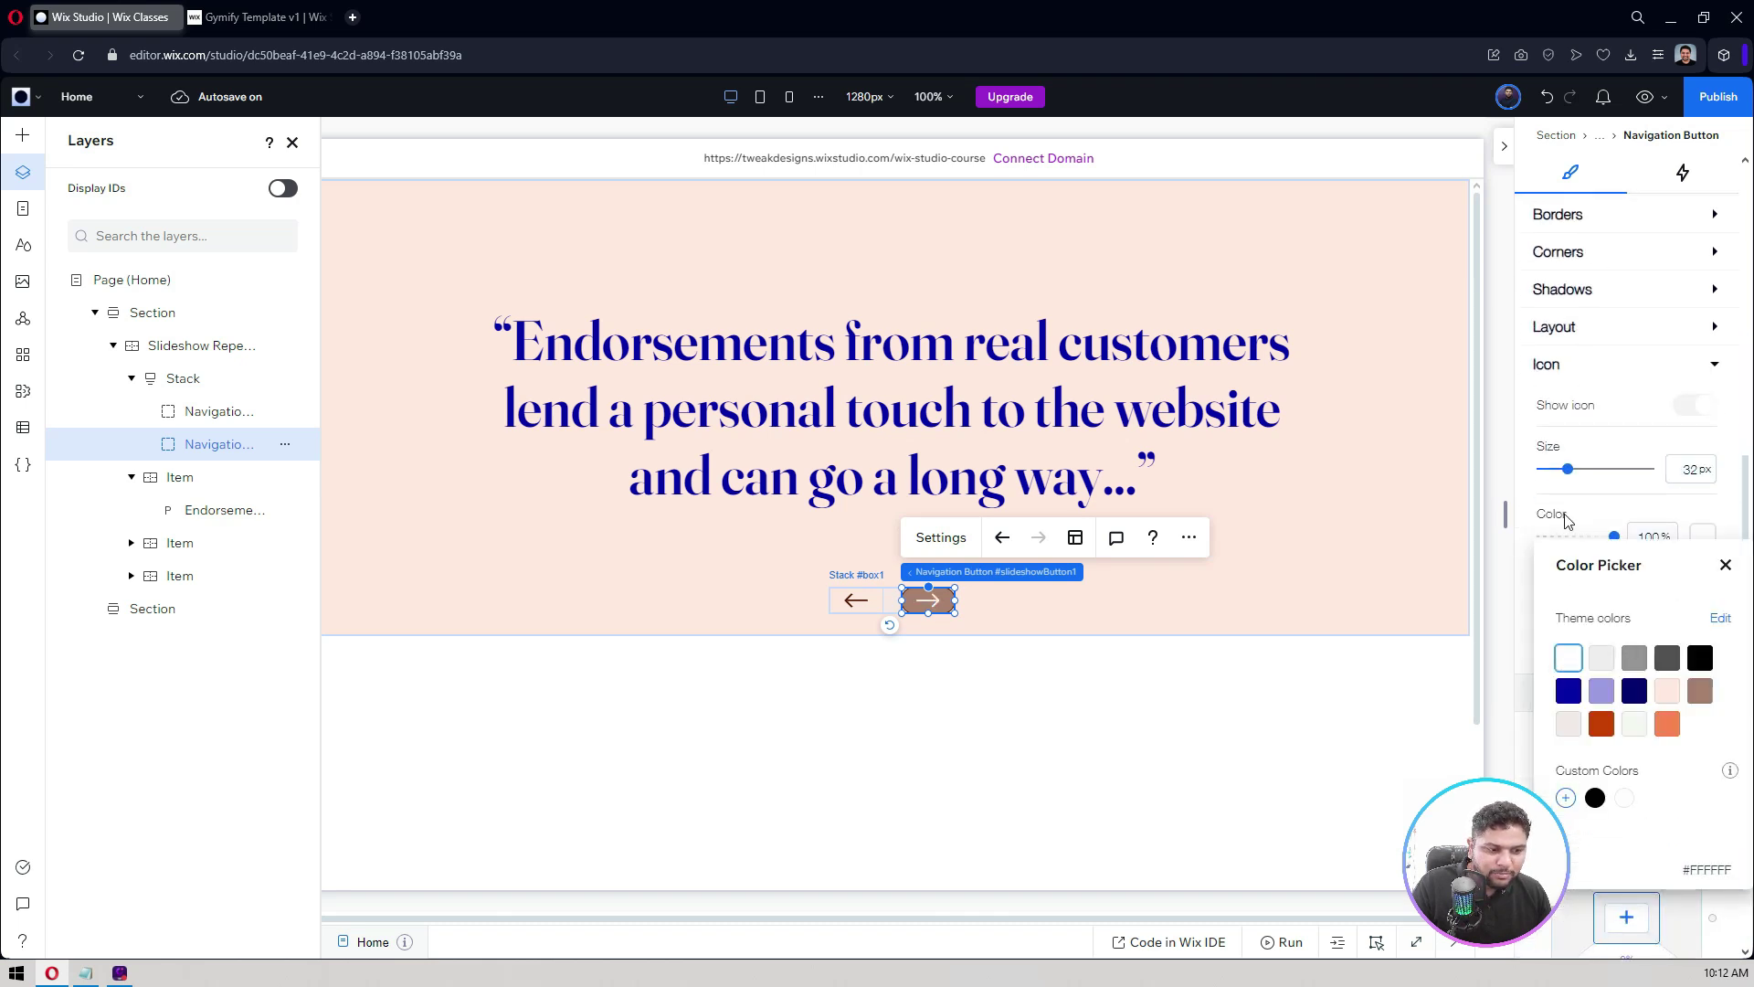
click(1237, 595)
click(857, 604)
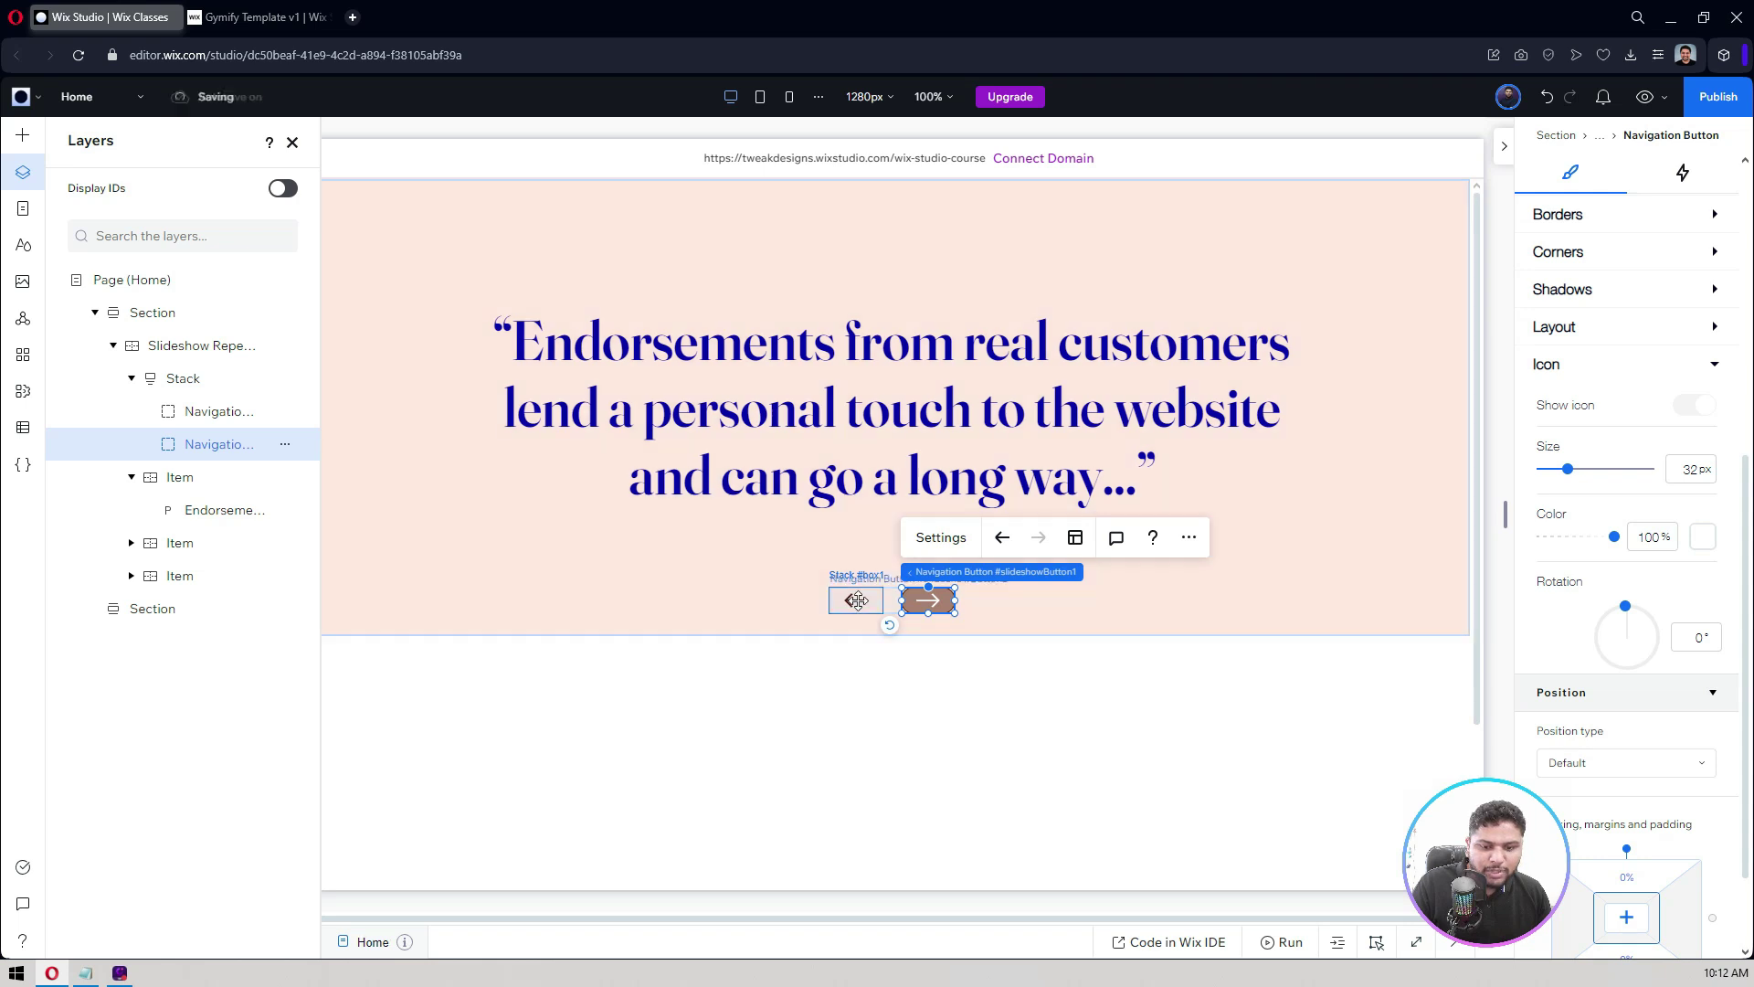
Check the quote and second slide, then select the whole Slideshow Repeater in Layers.
click(1351, 523)
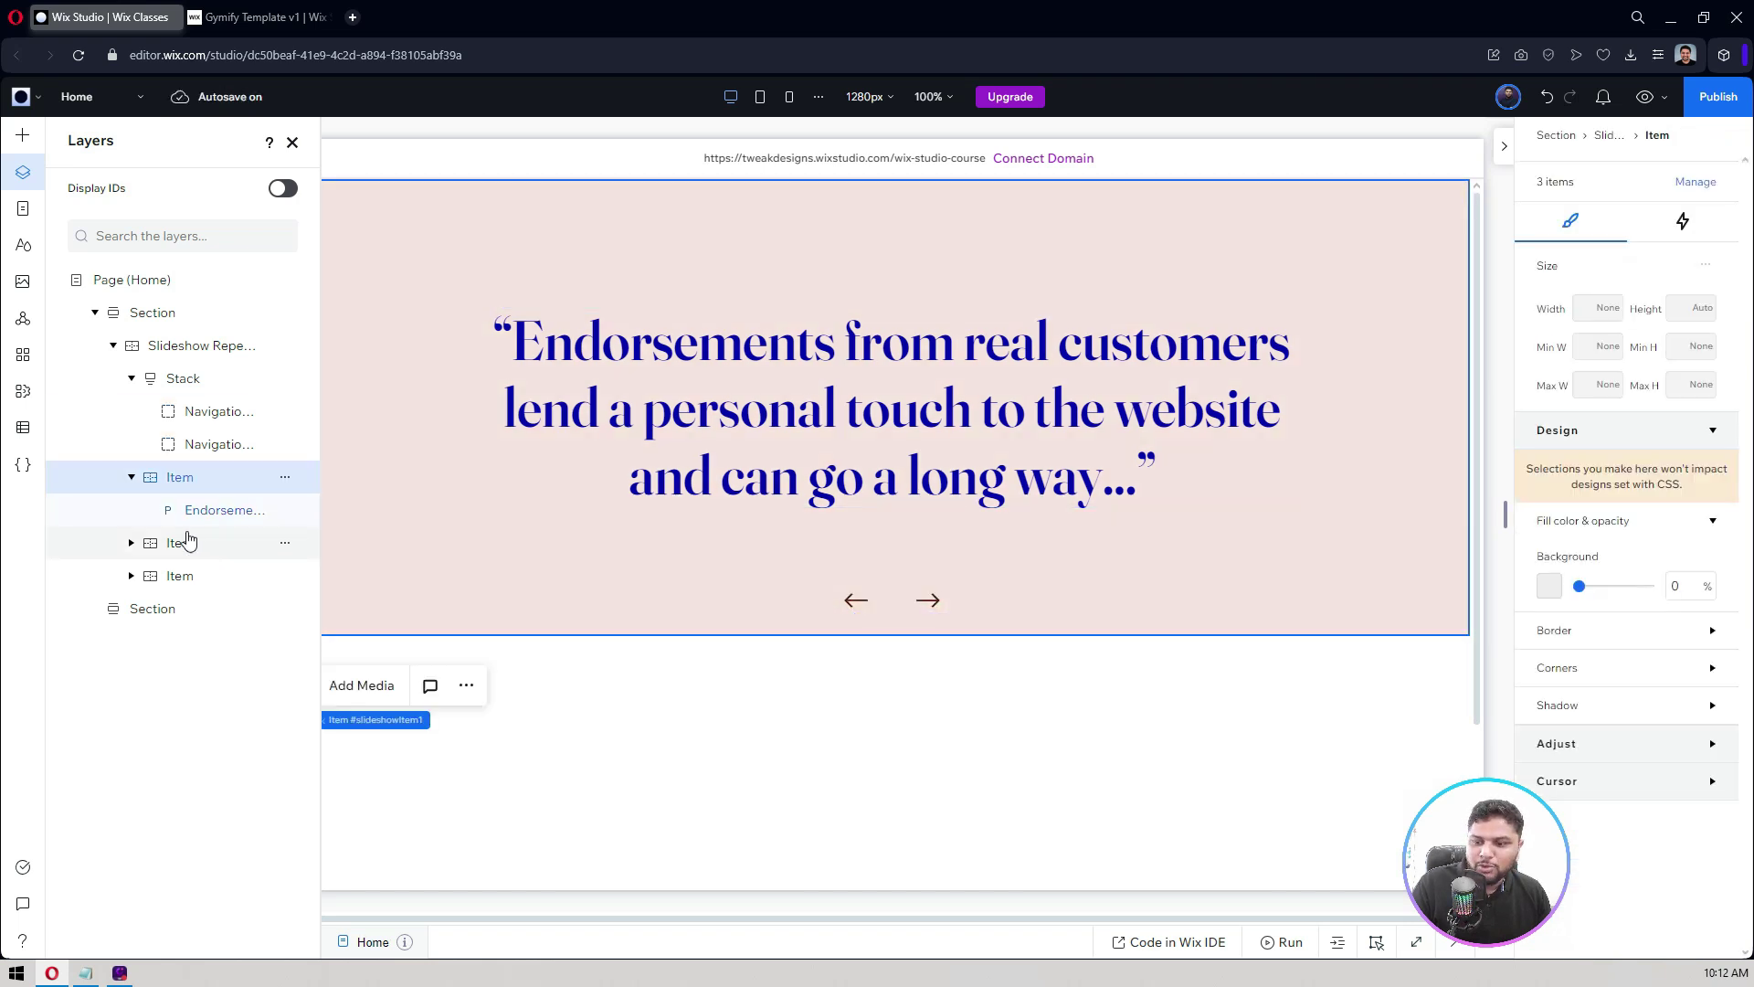
click(788, 370)
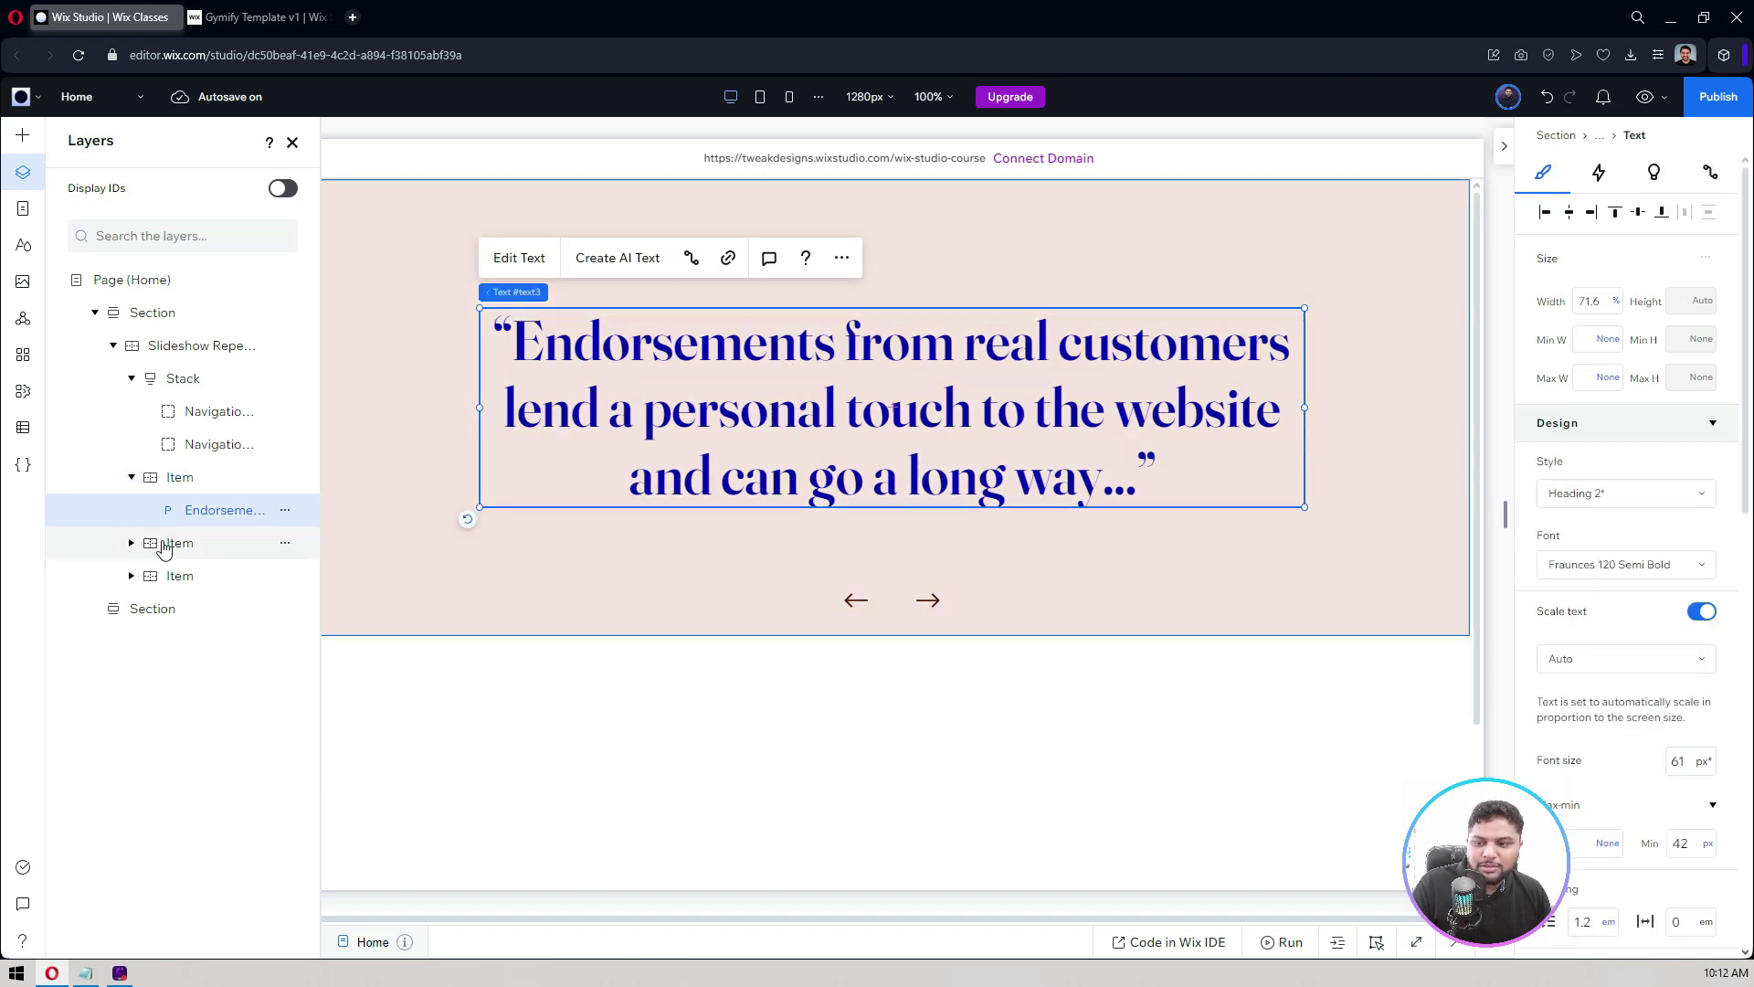
click(165, 545)
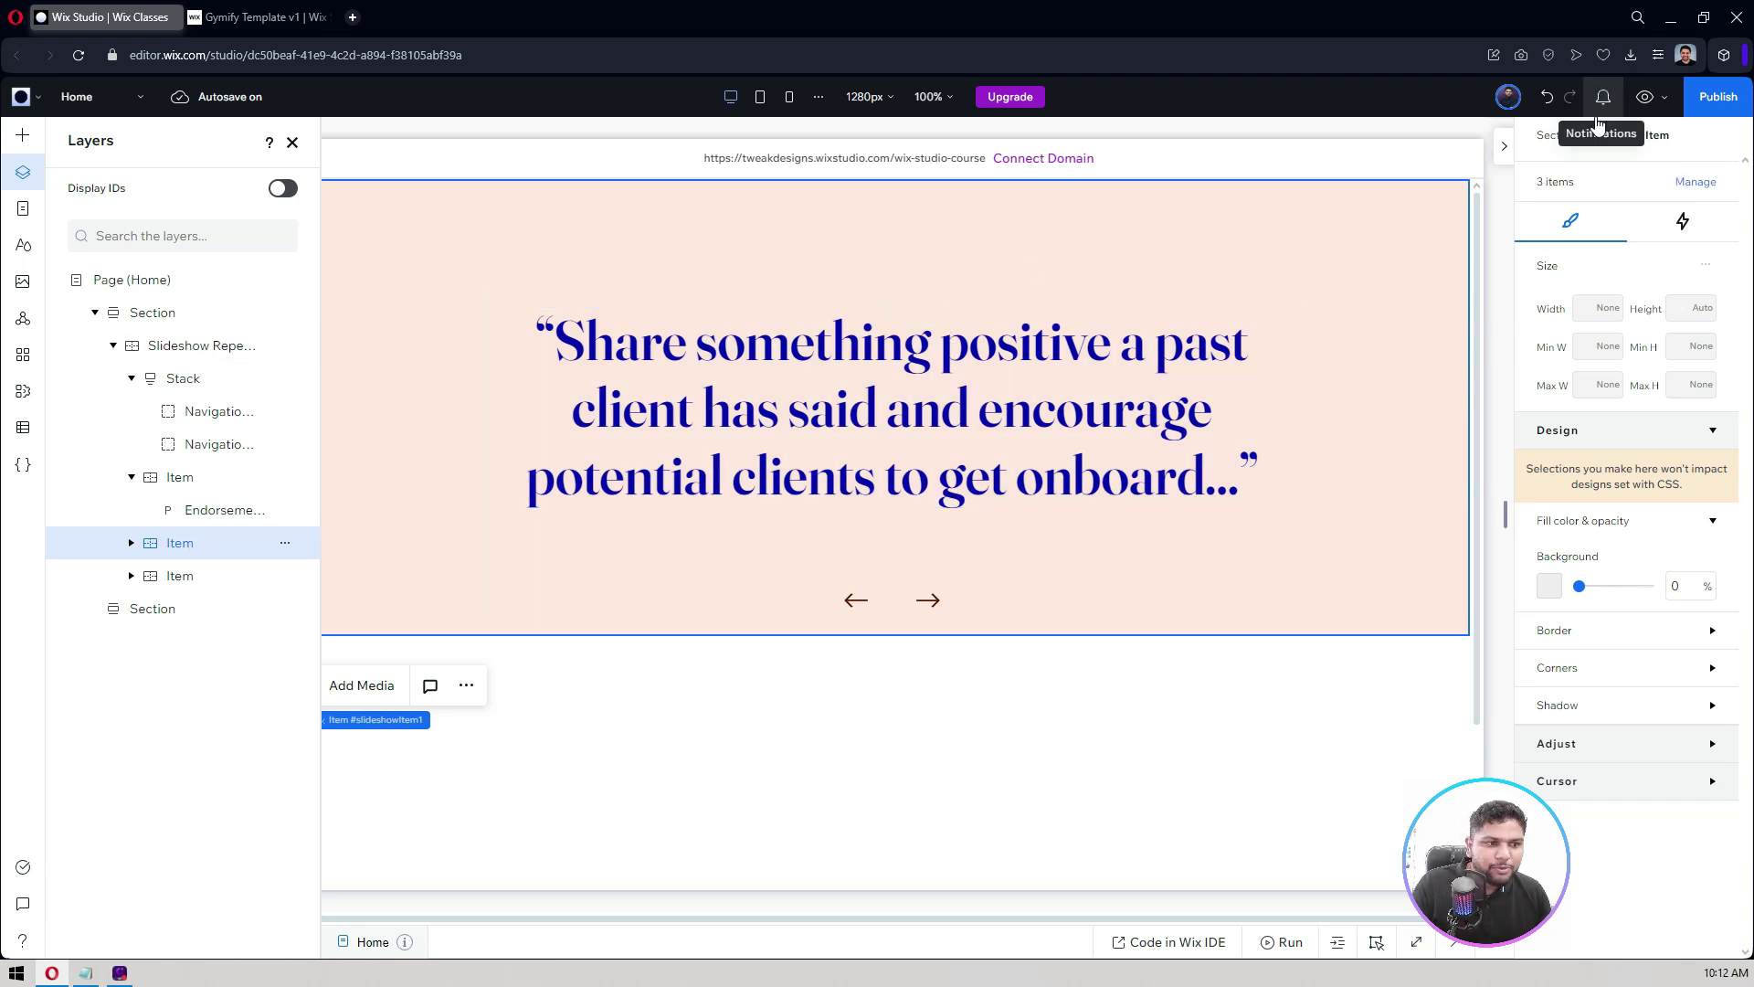
click(185, 348)
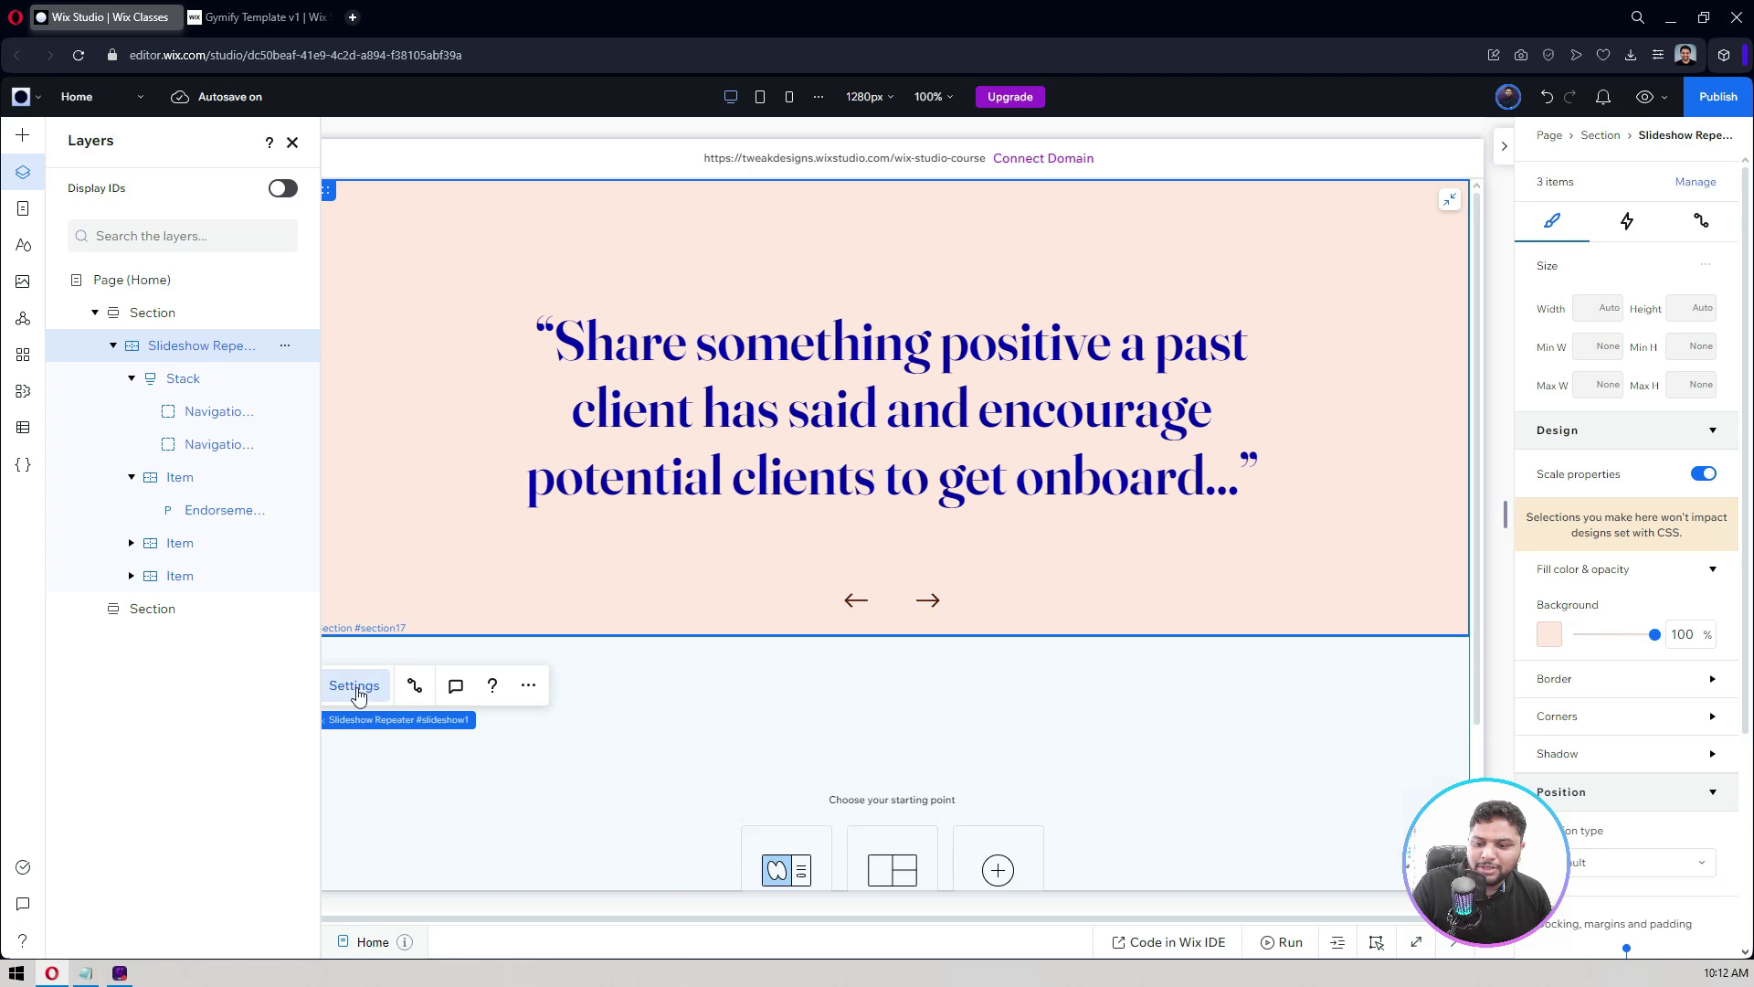
Set the slideshow transition direction to Bottom to top and time on each item to 3 s.
click(355, 687)
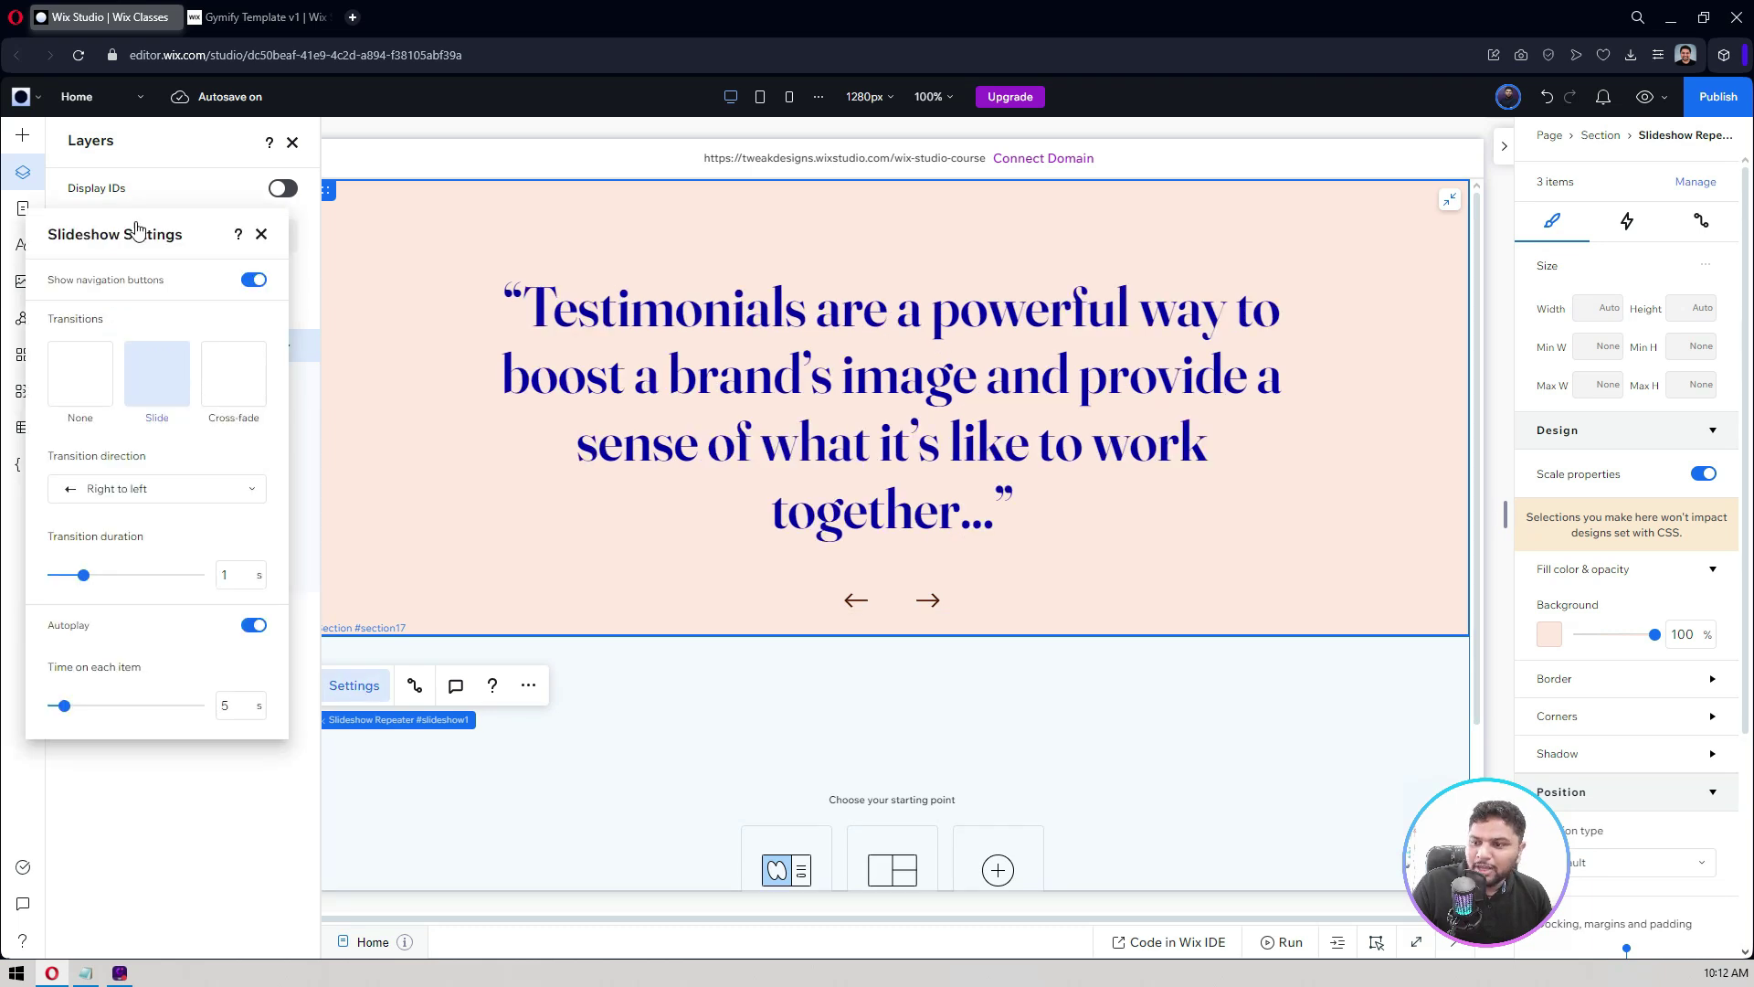
drag(111, 230, 825, 189)
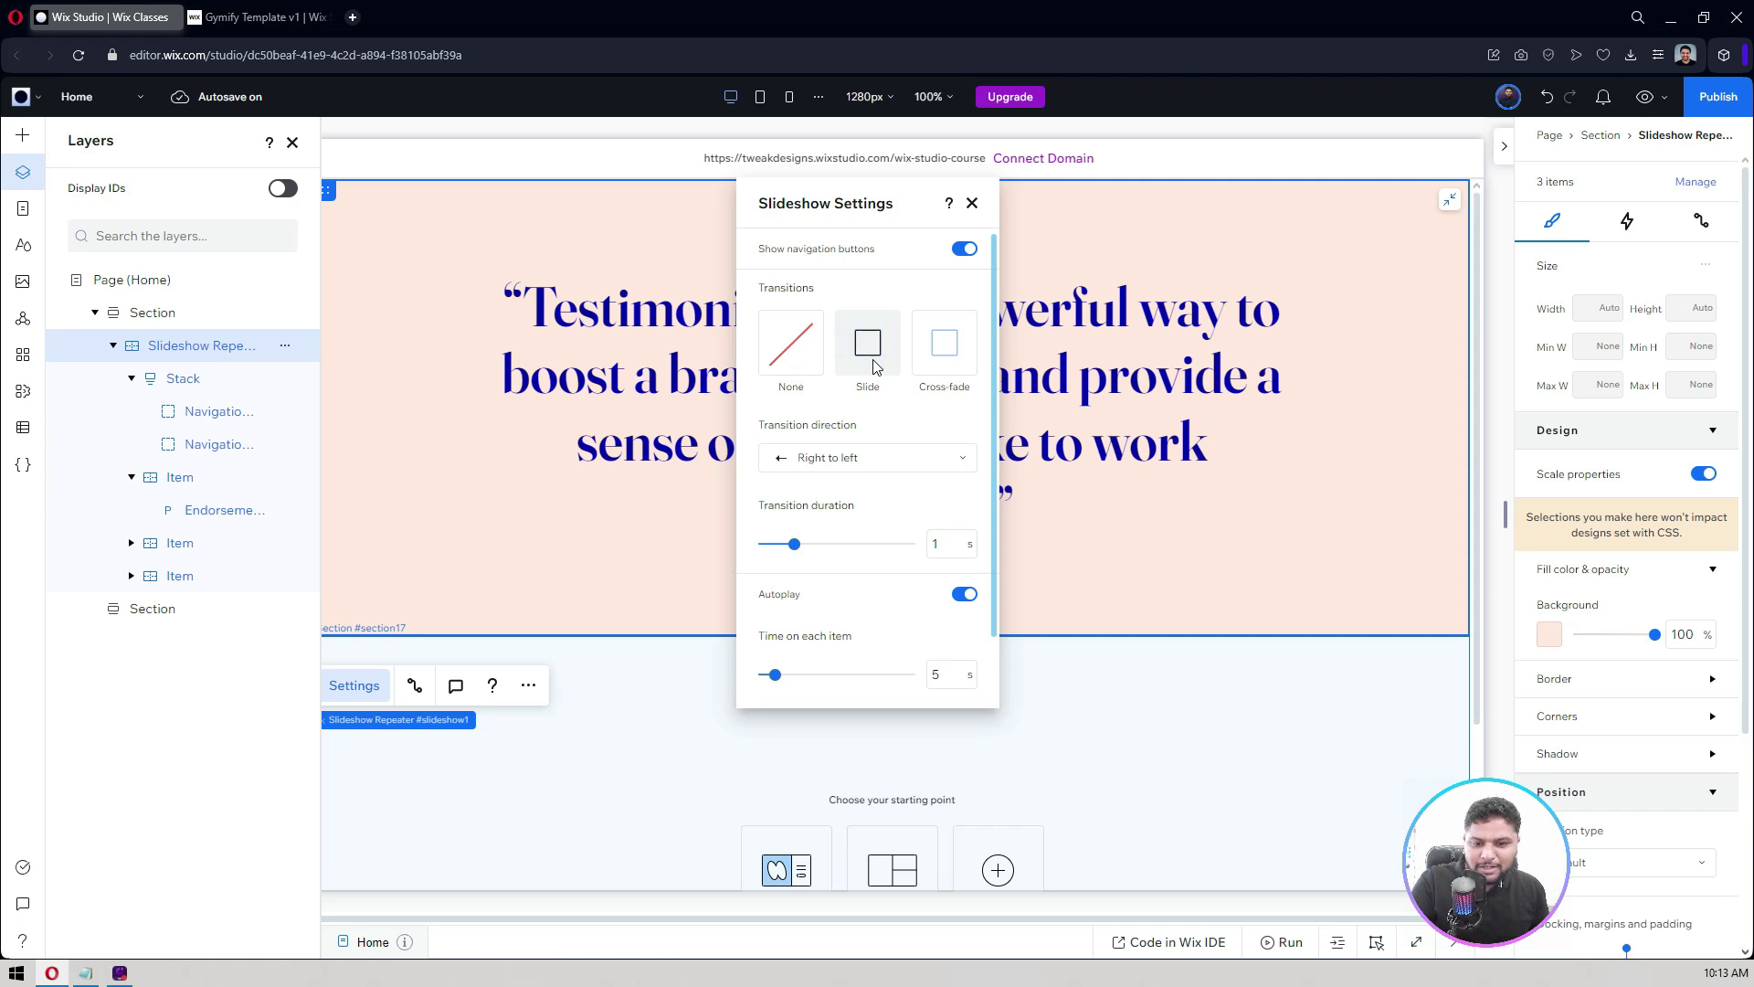
scroll(875, 366, down, 1)
click(865, 393)
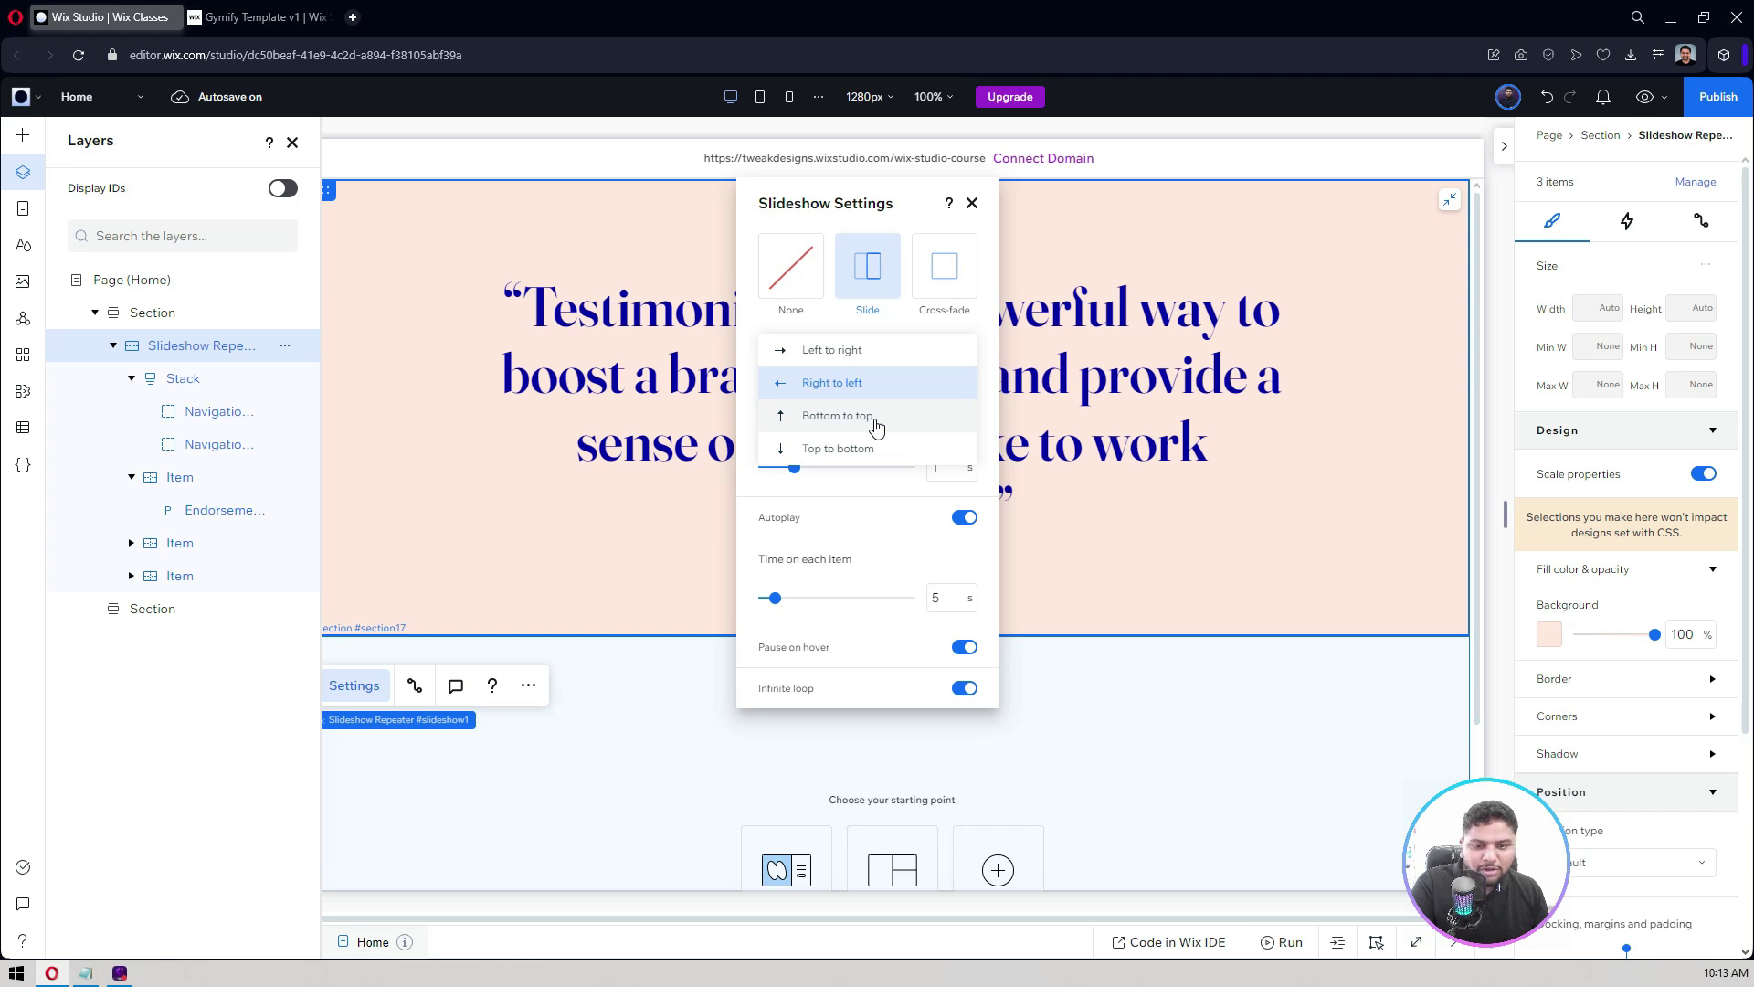
click(876, 426)
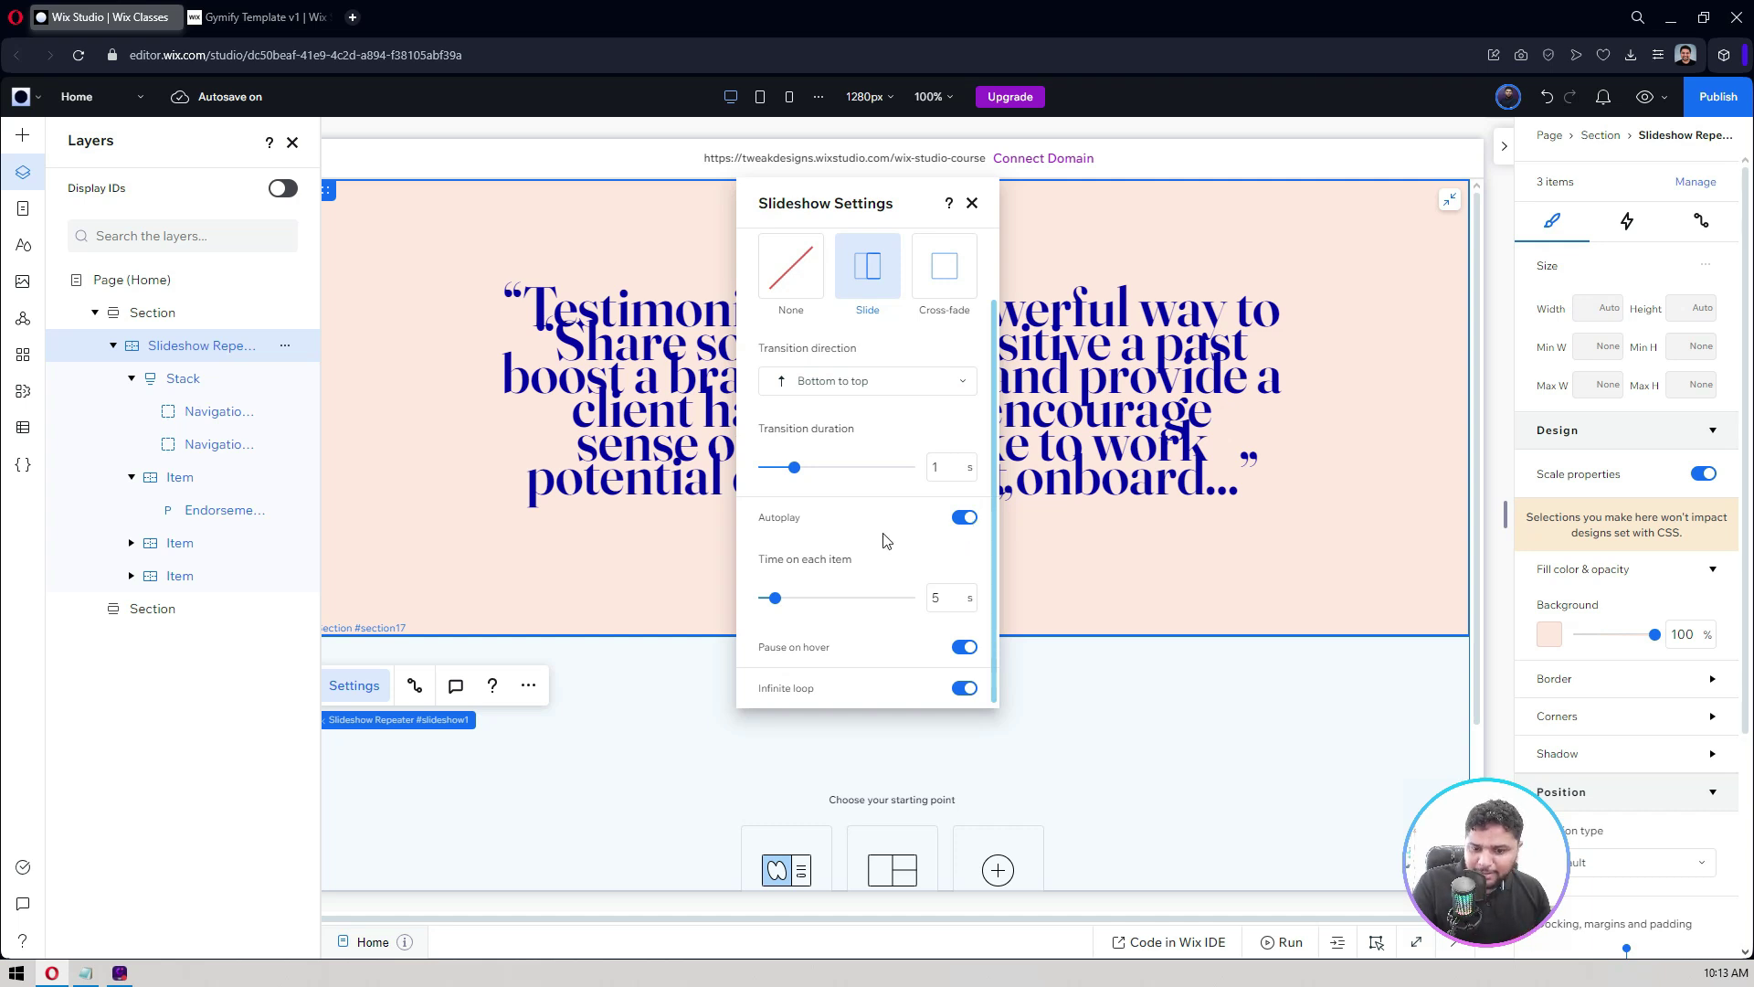
click(953, 597)
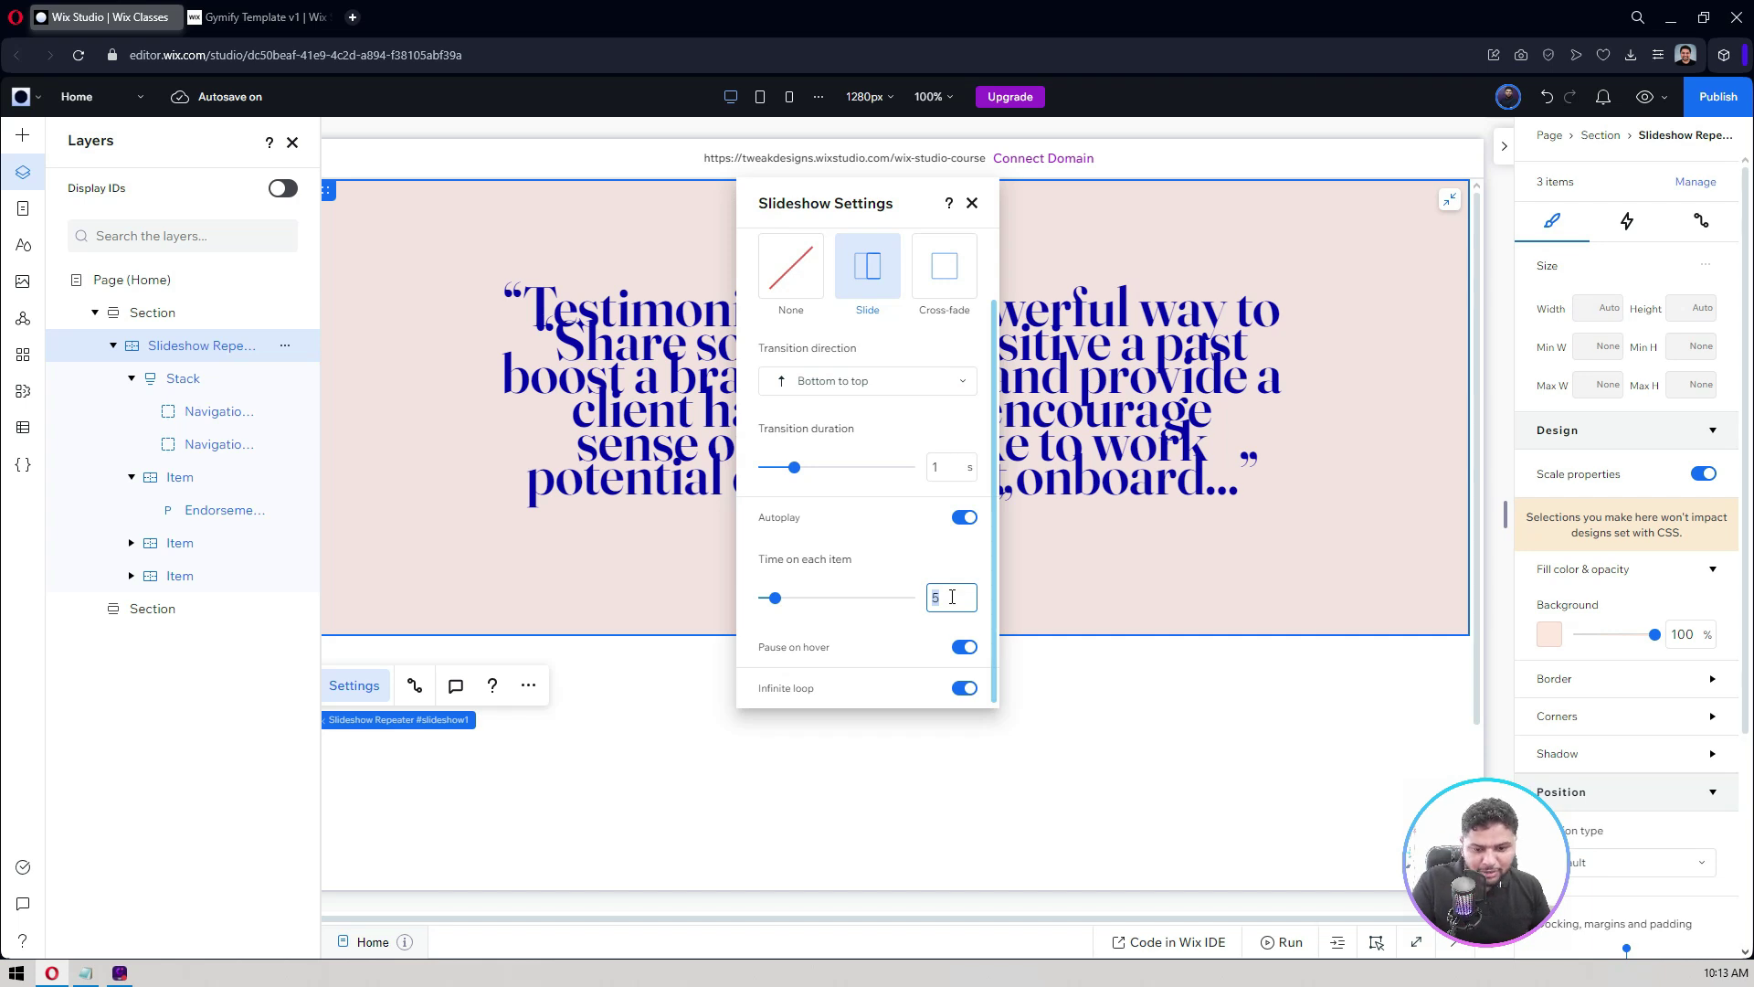
text(3)
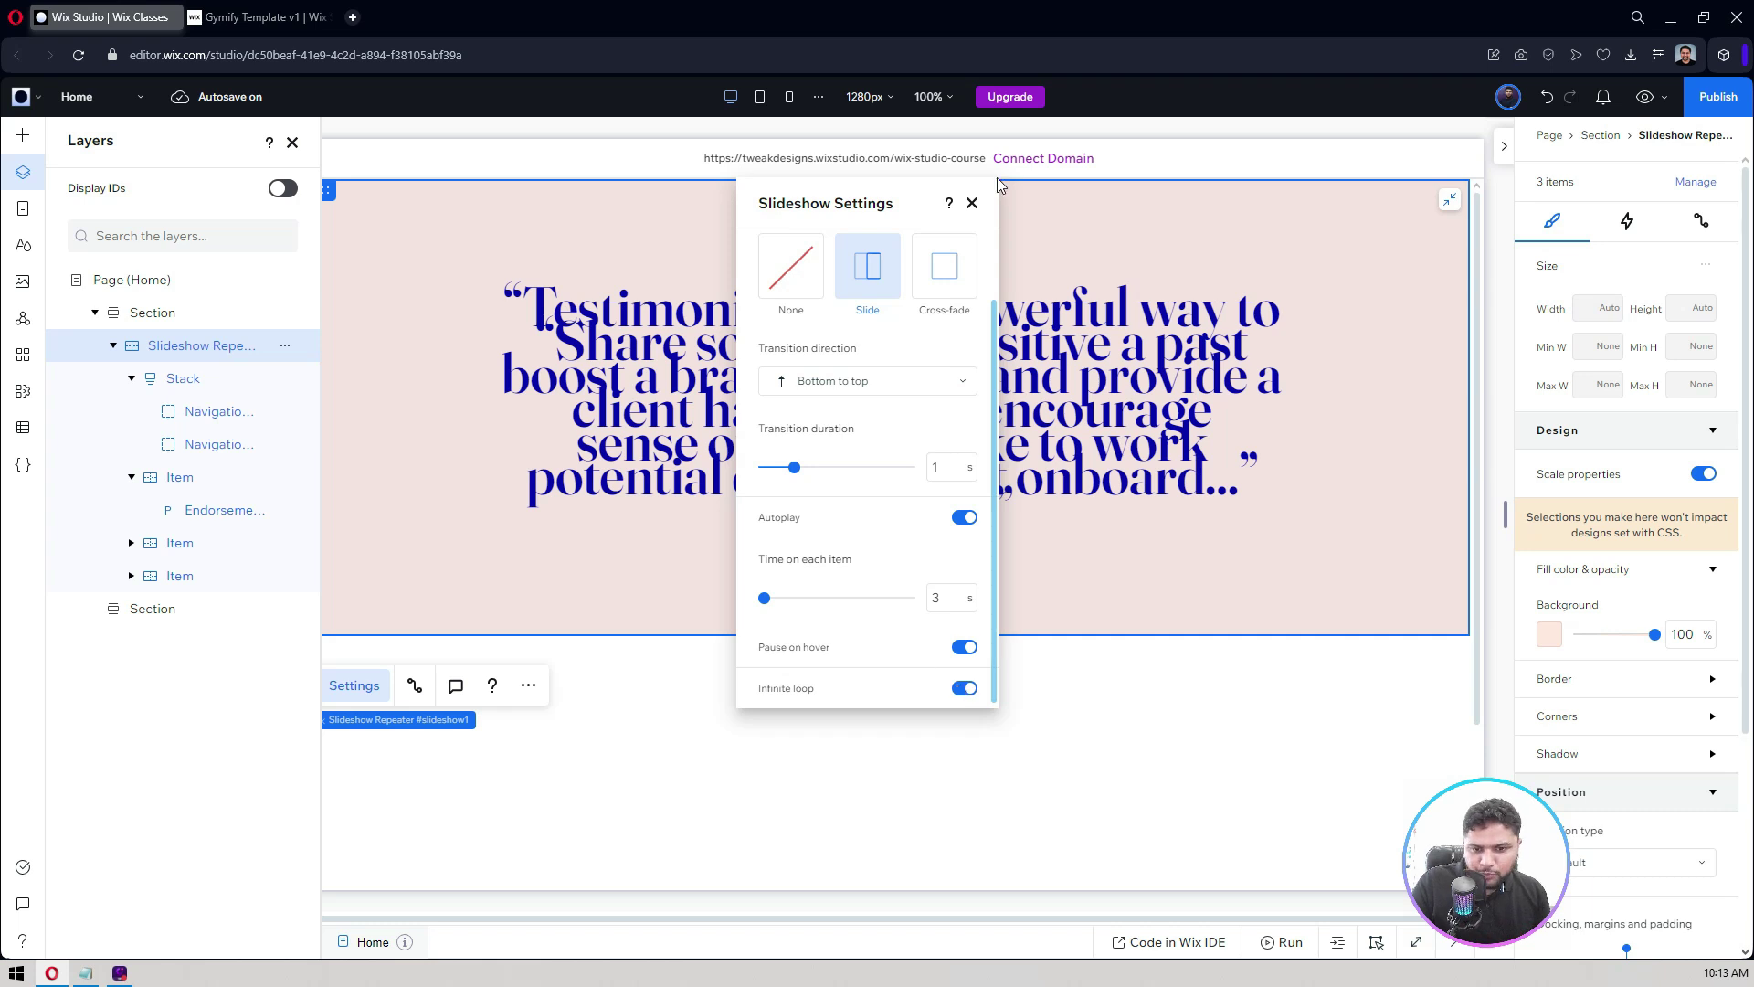
click(972, 203)
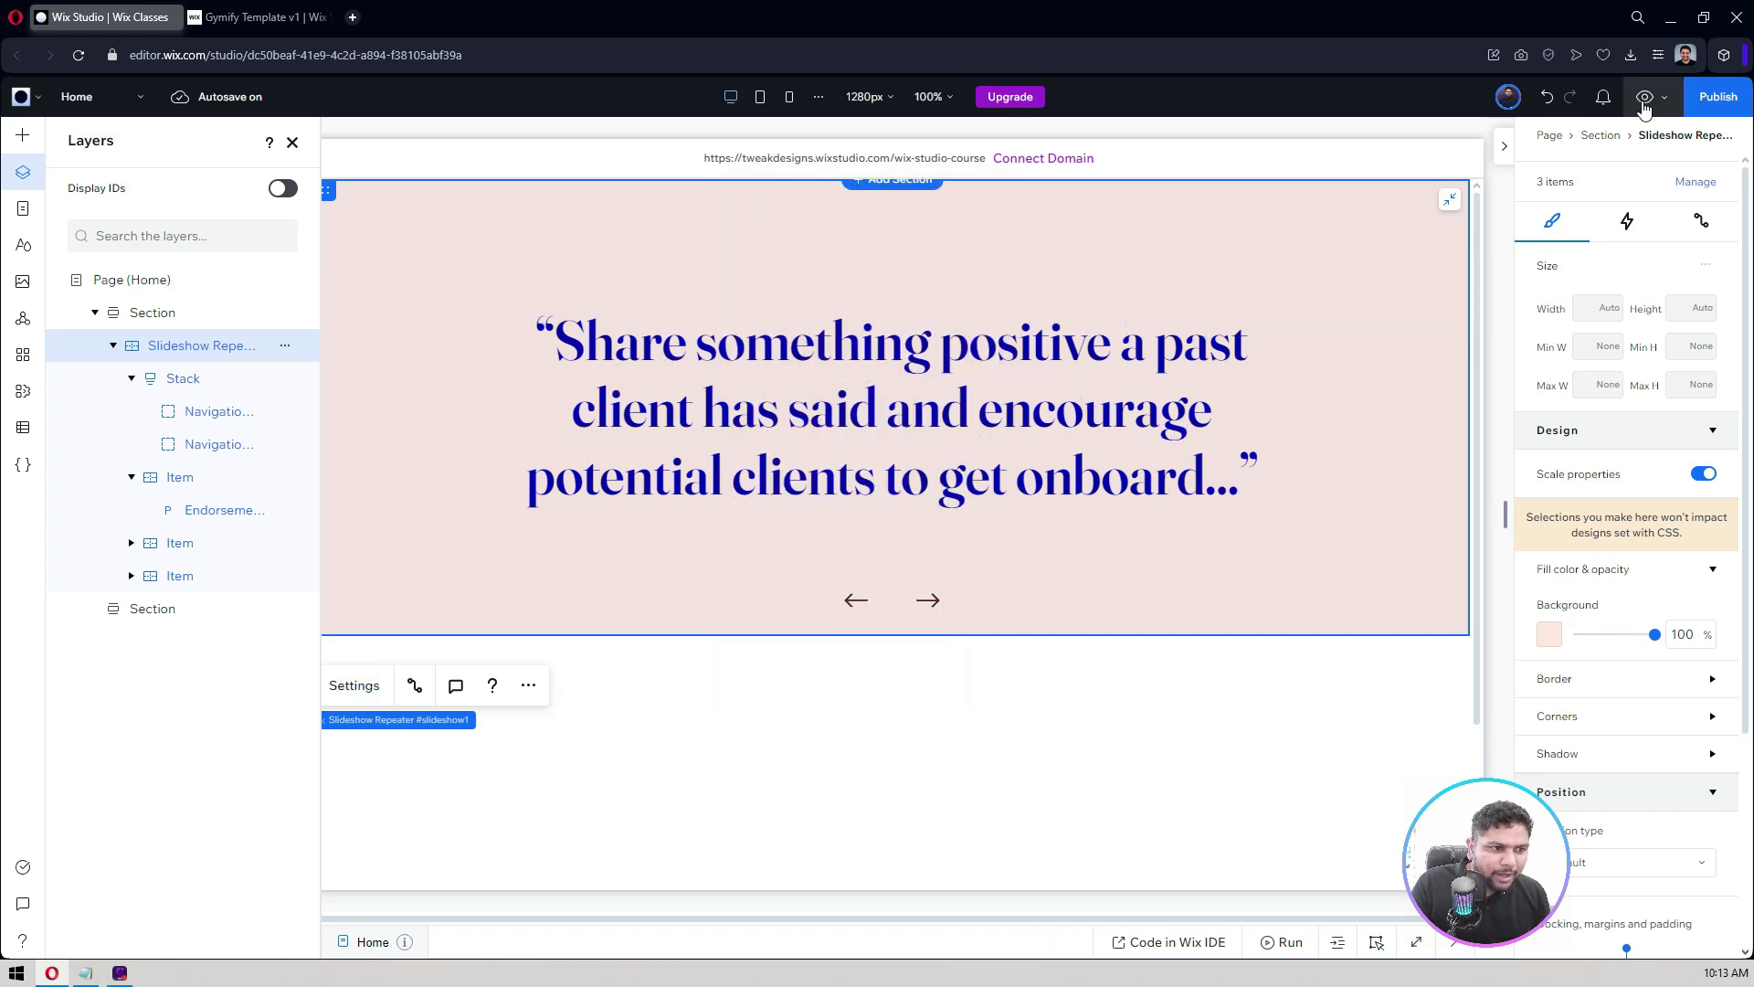
click(1644, 101)
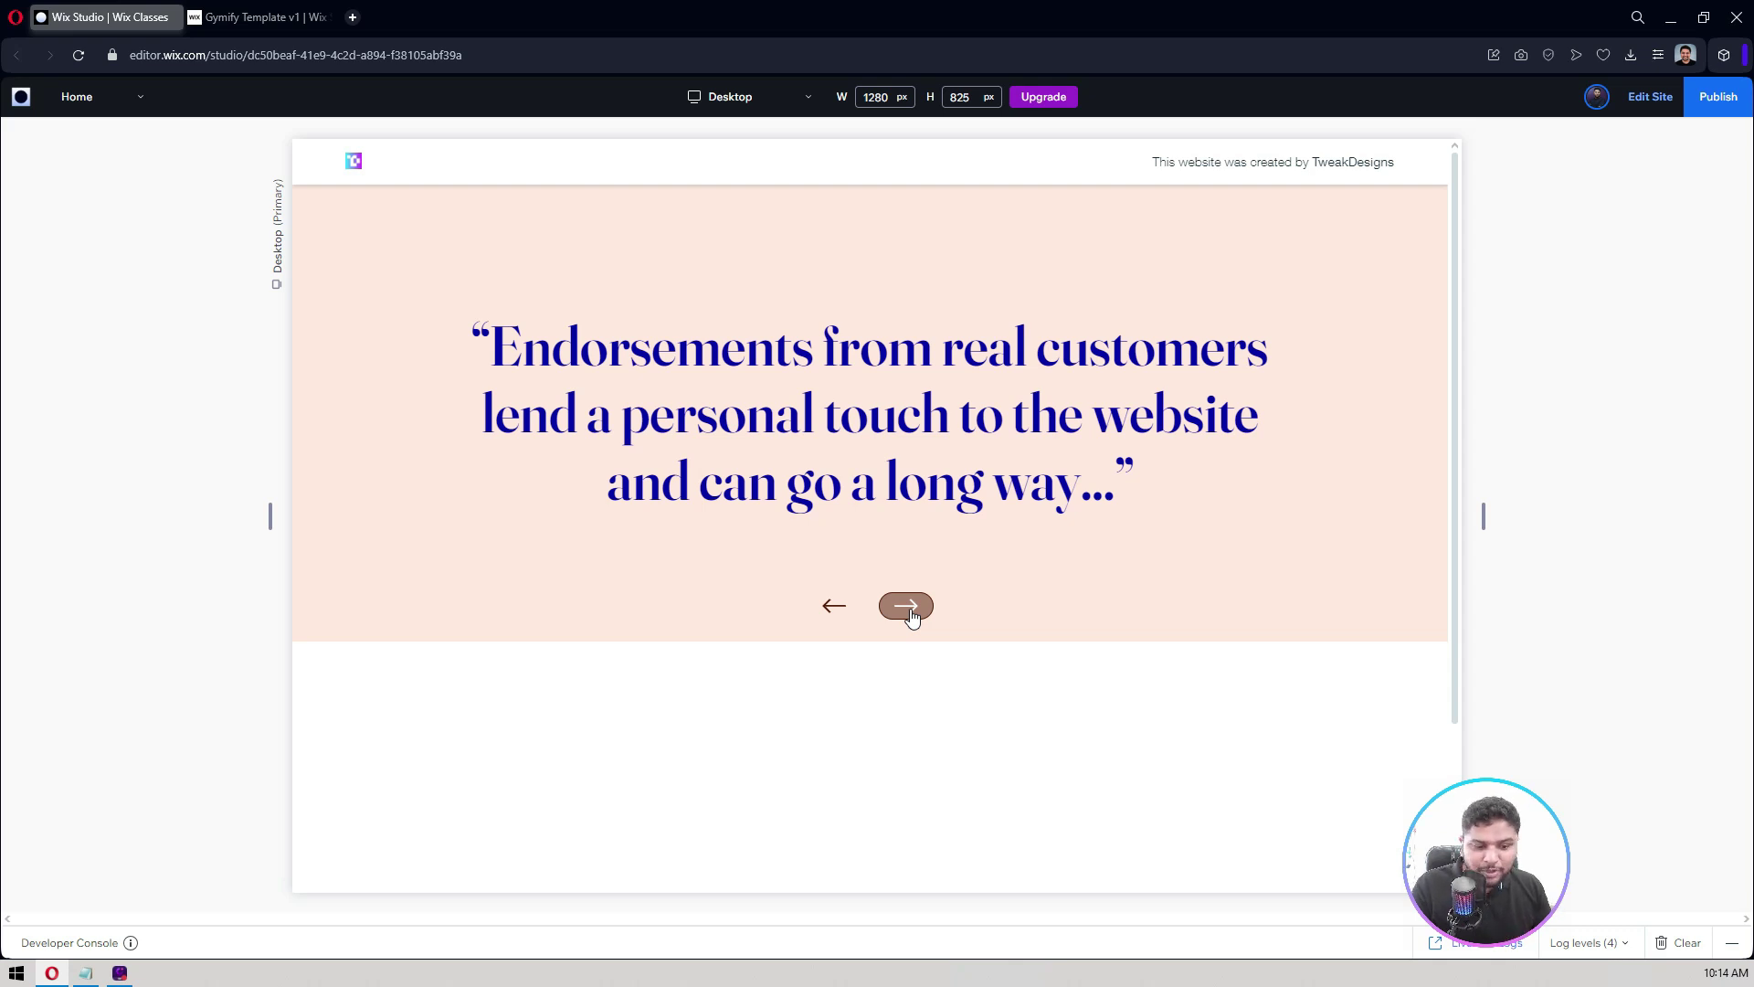
click(907, 609)
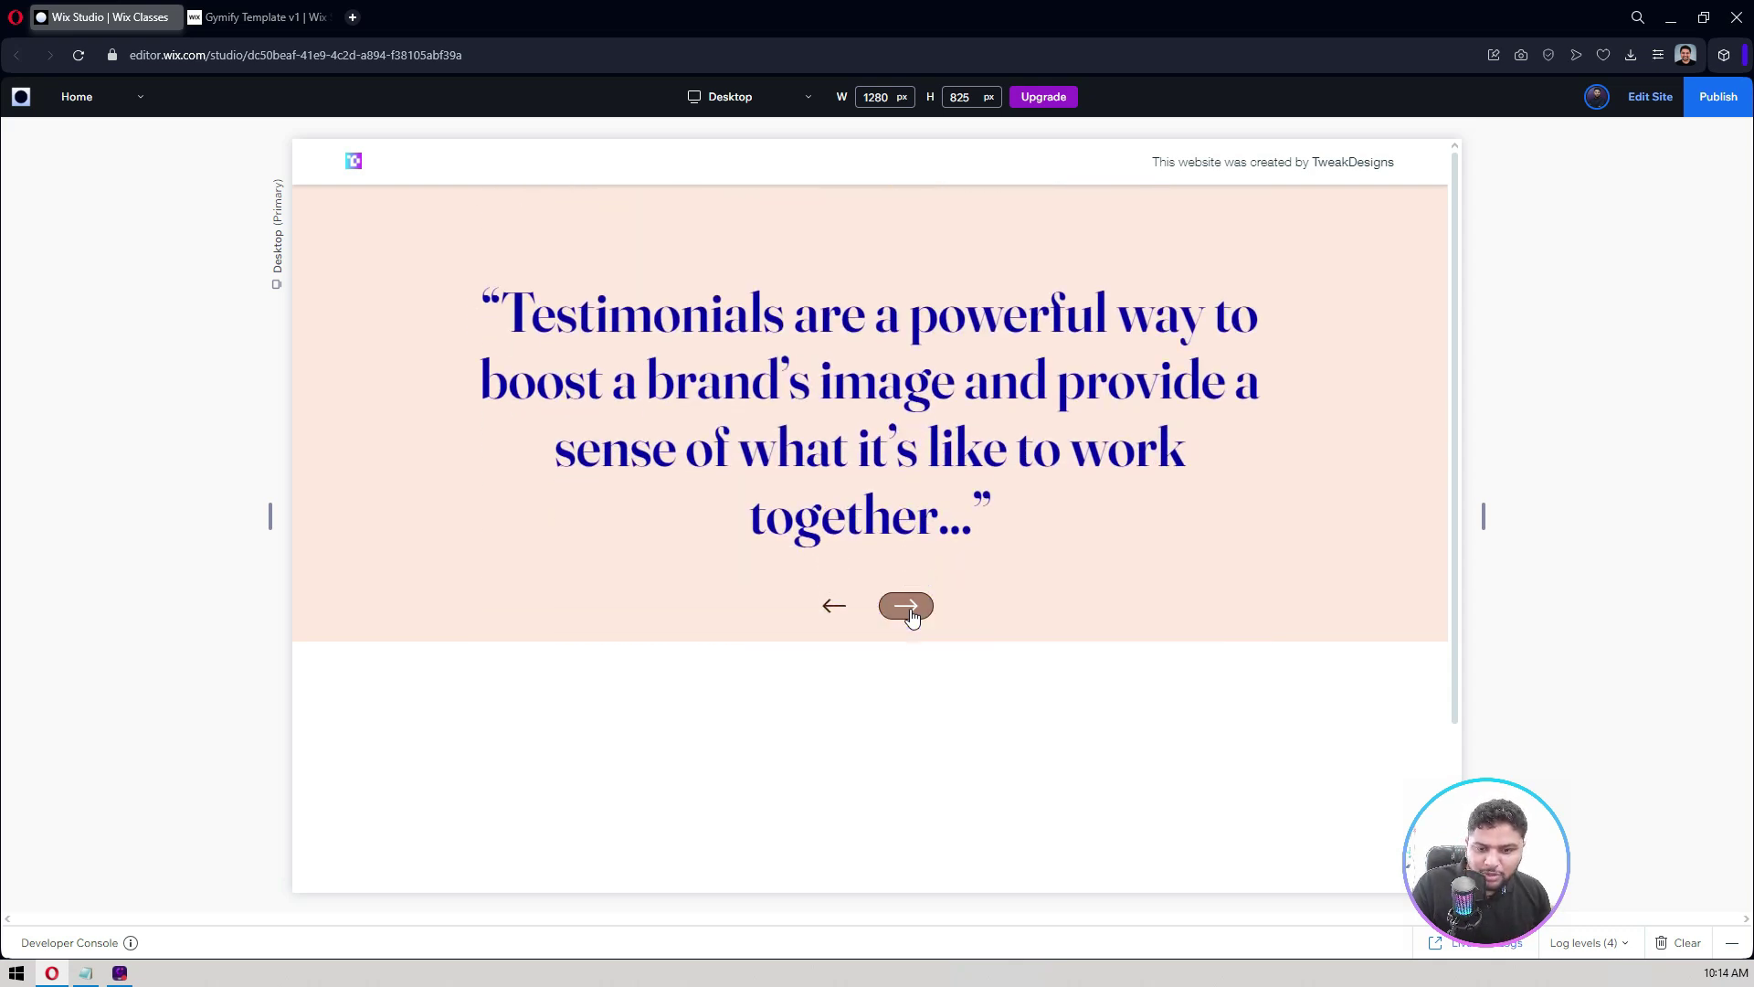
click(908, 609)
click(833, 605)
click(905, 608)
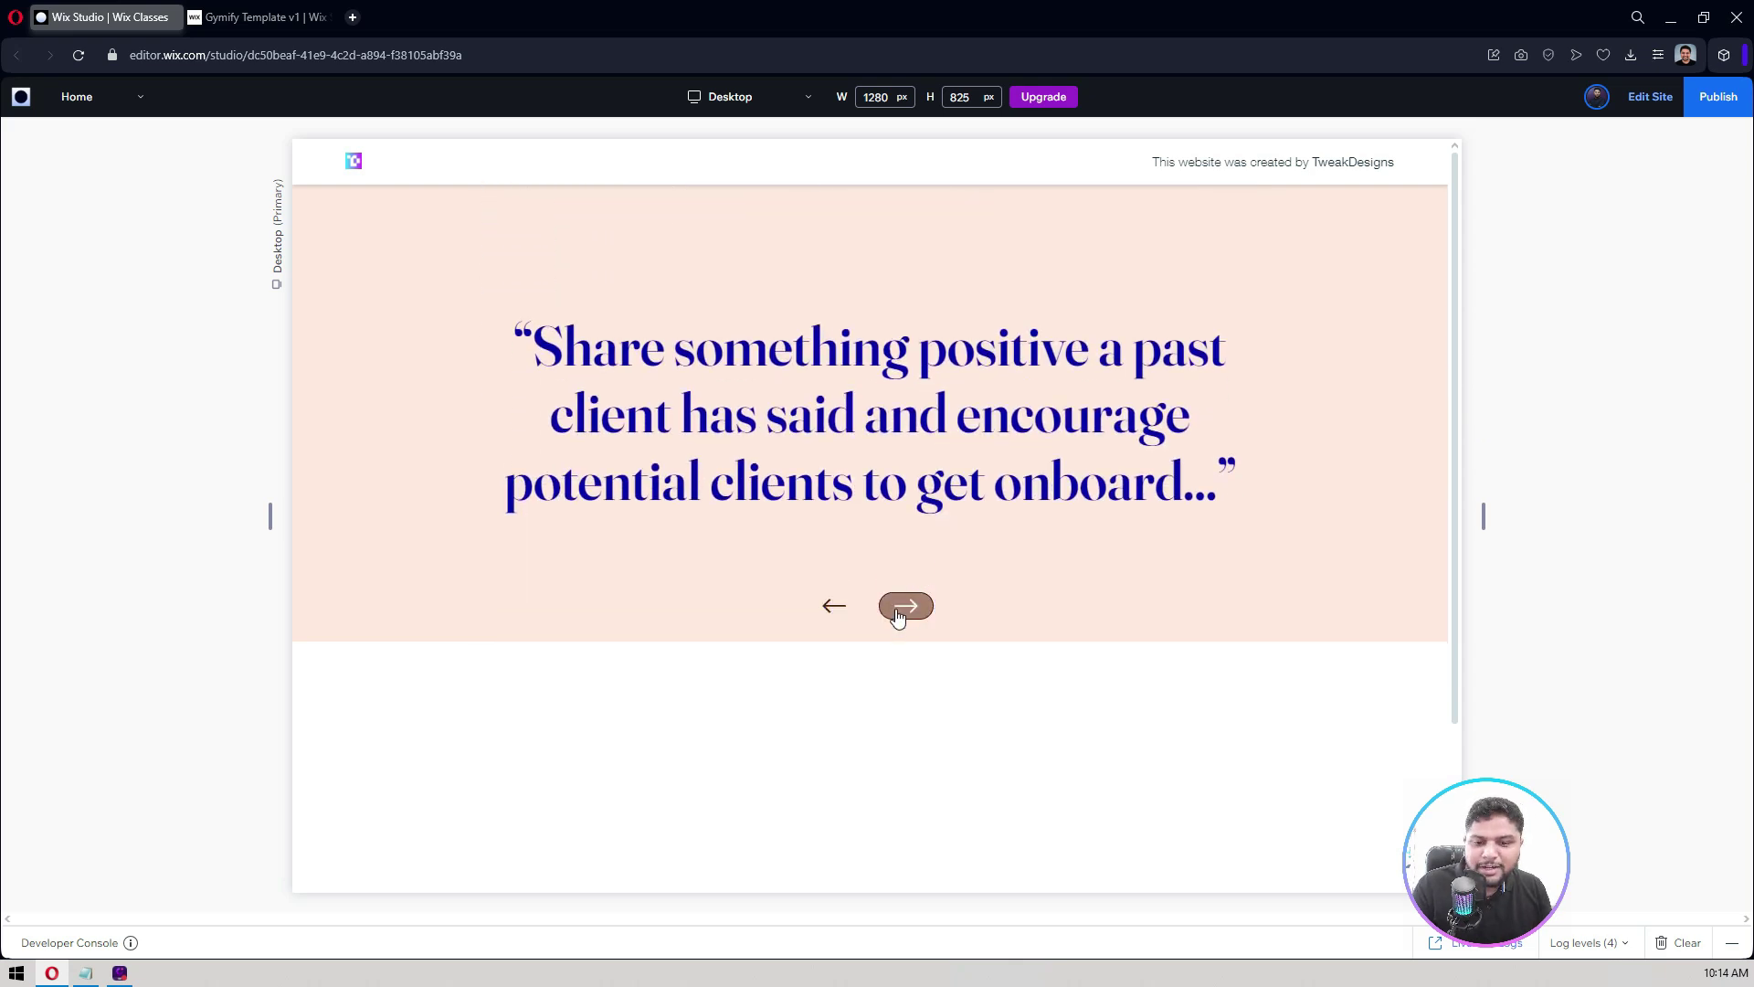
click(1651, 97)
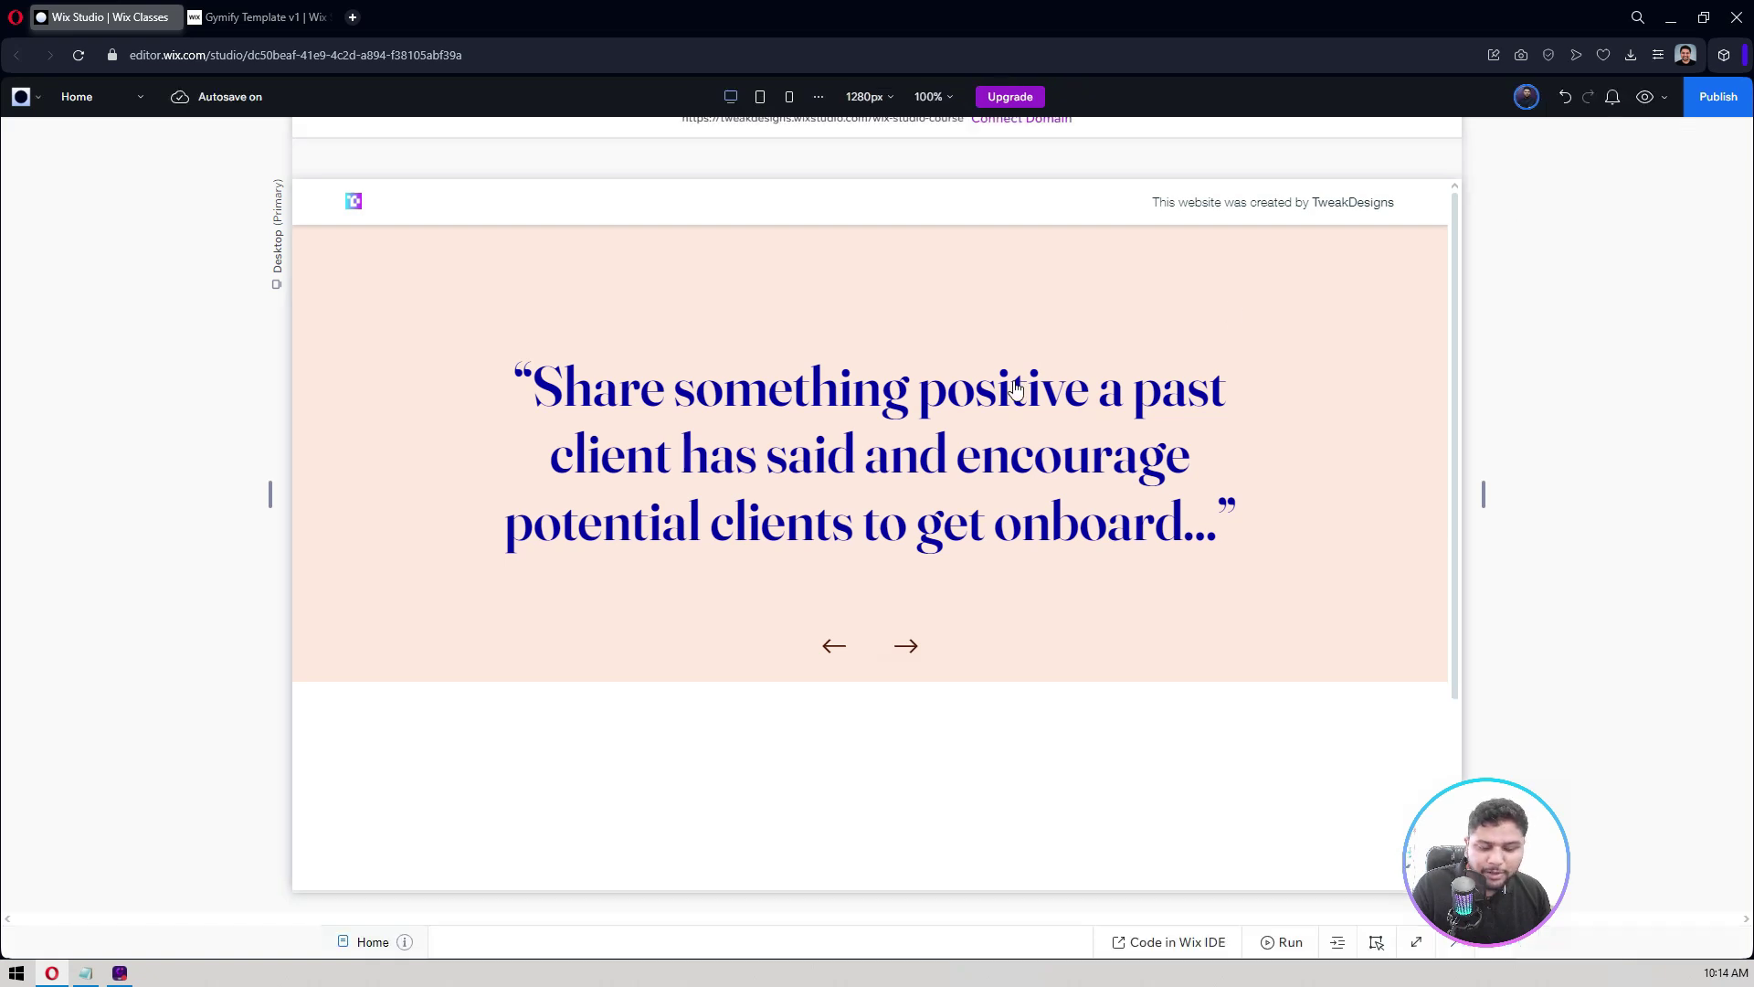
Switch to the Mobile breakpoint and select the testimonial quote text.
click(950, 395)
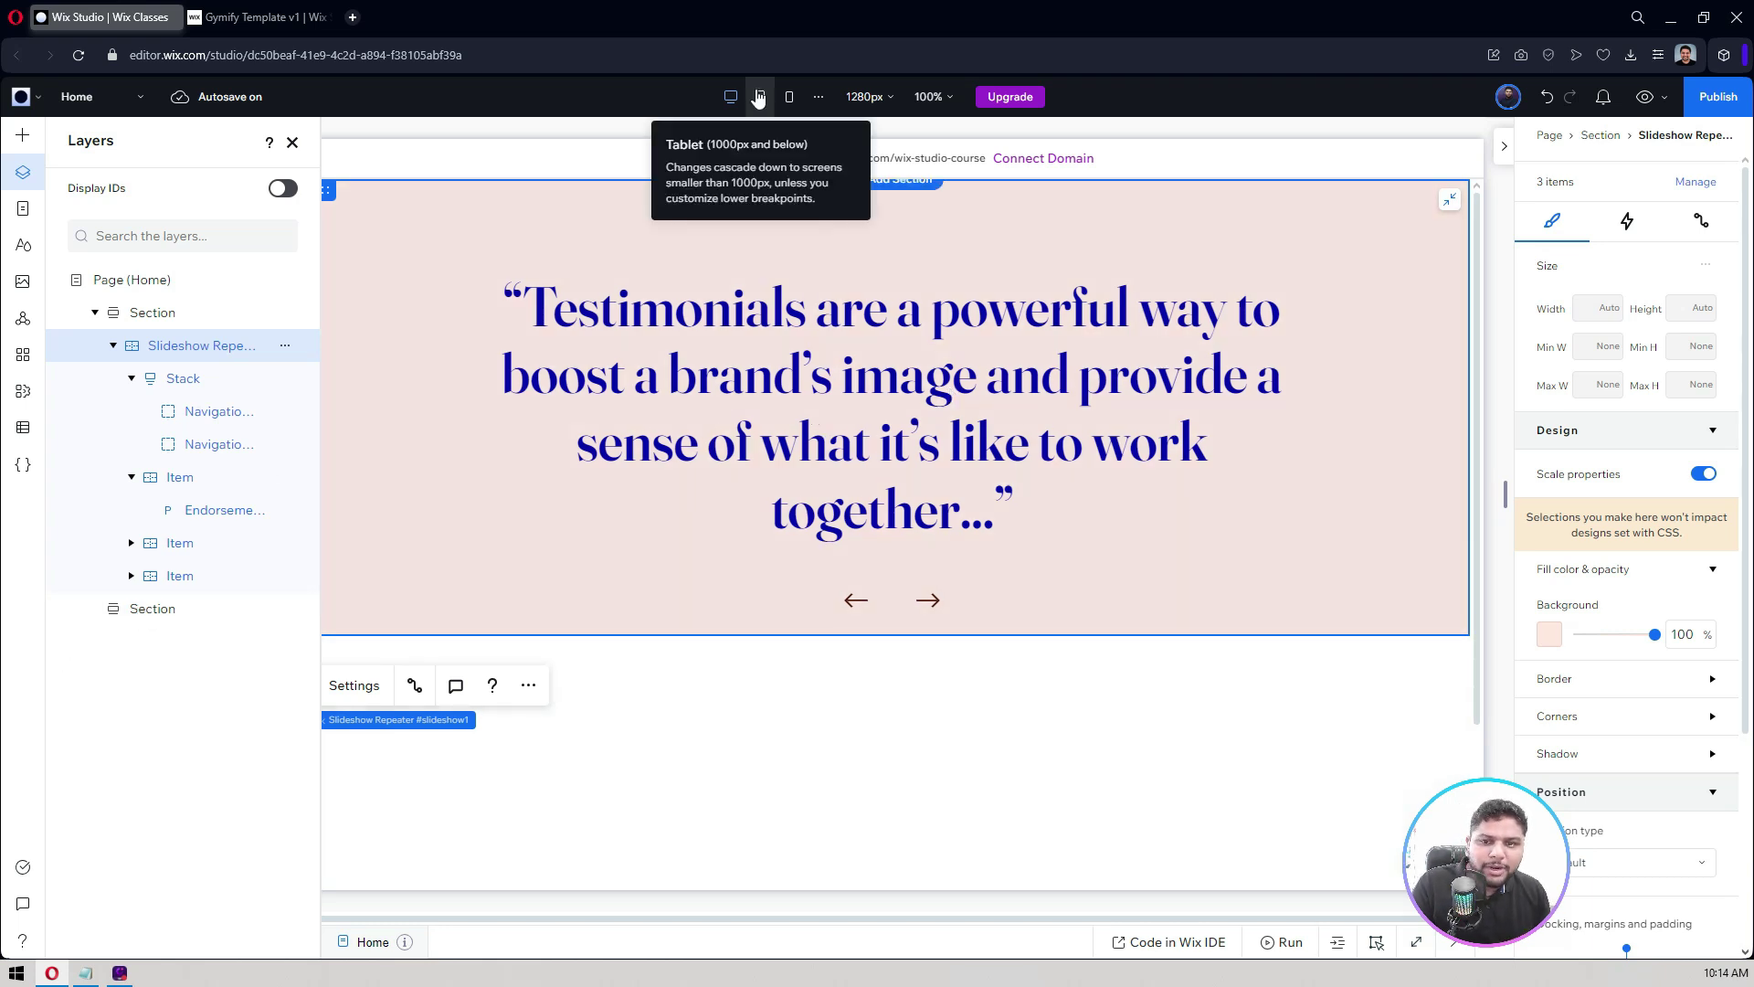
click(758, 98)
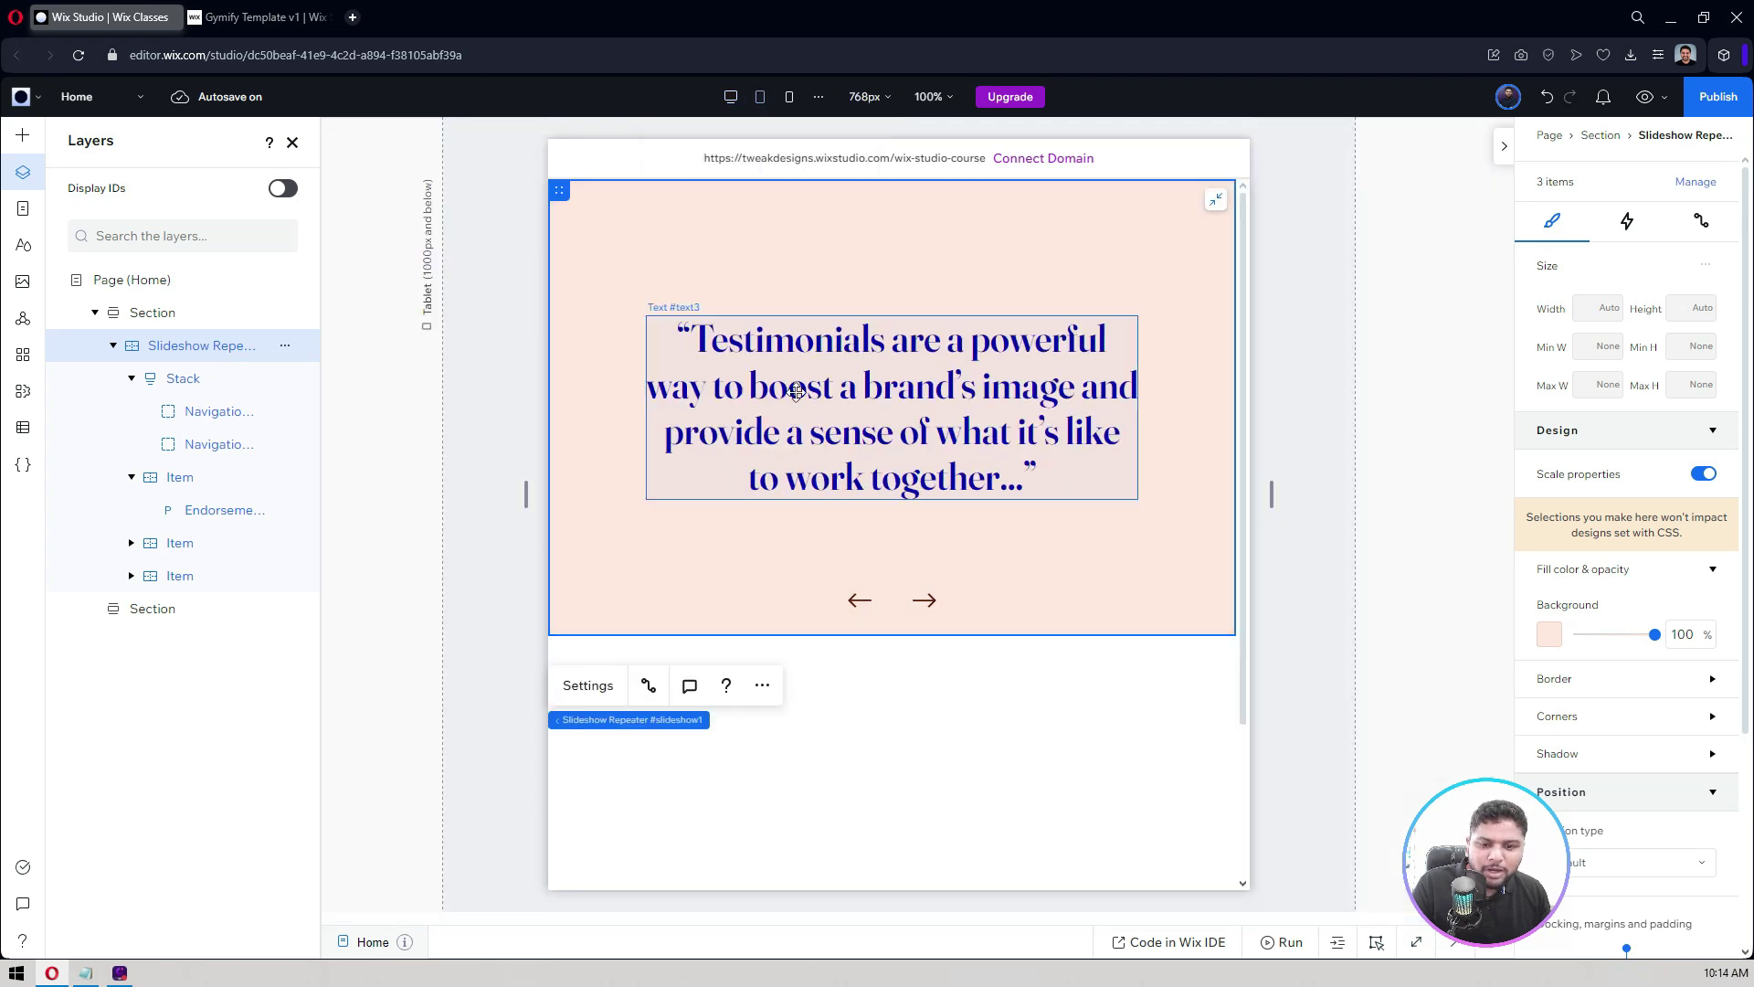
click(792, 98)
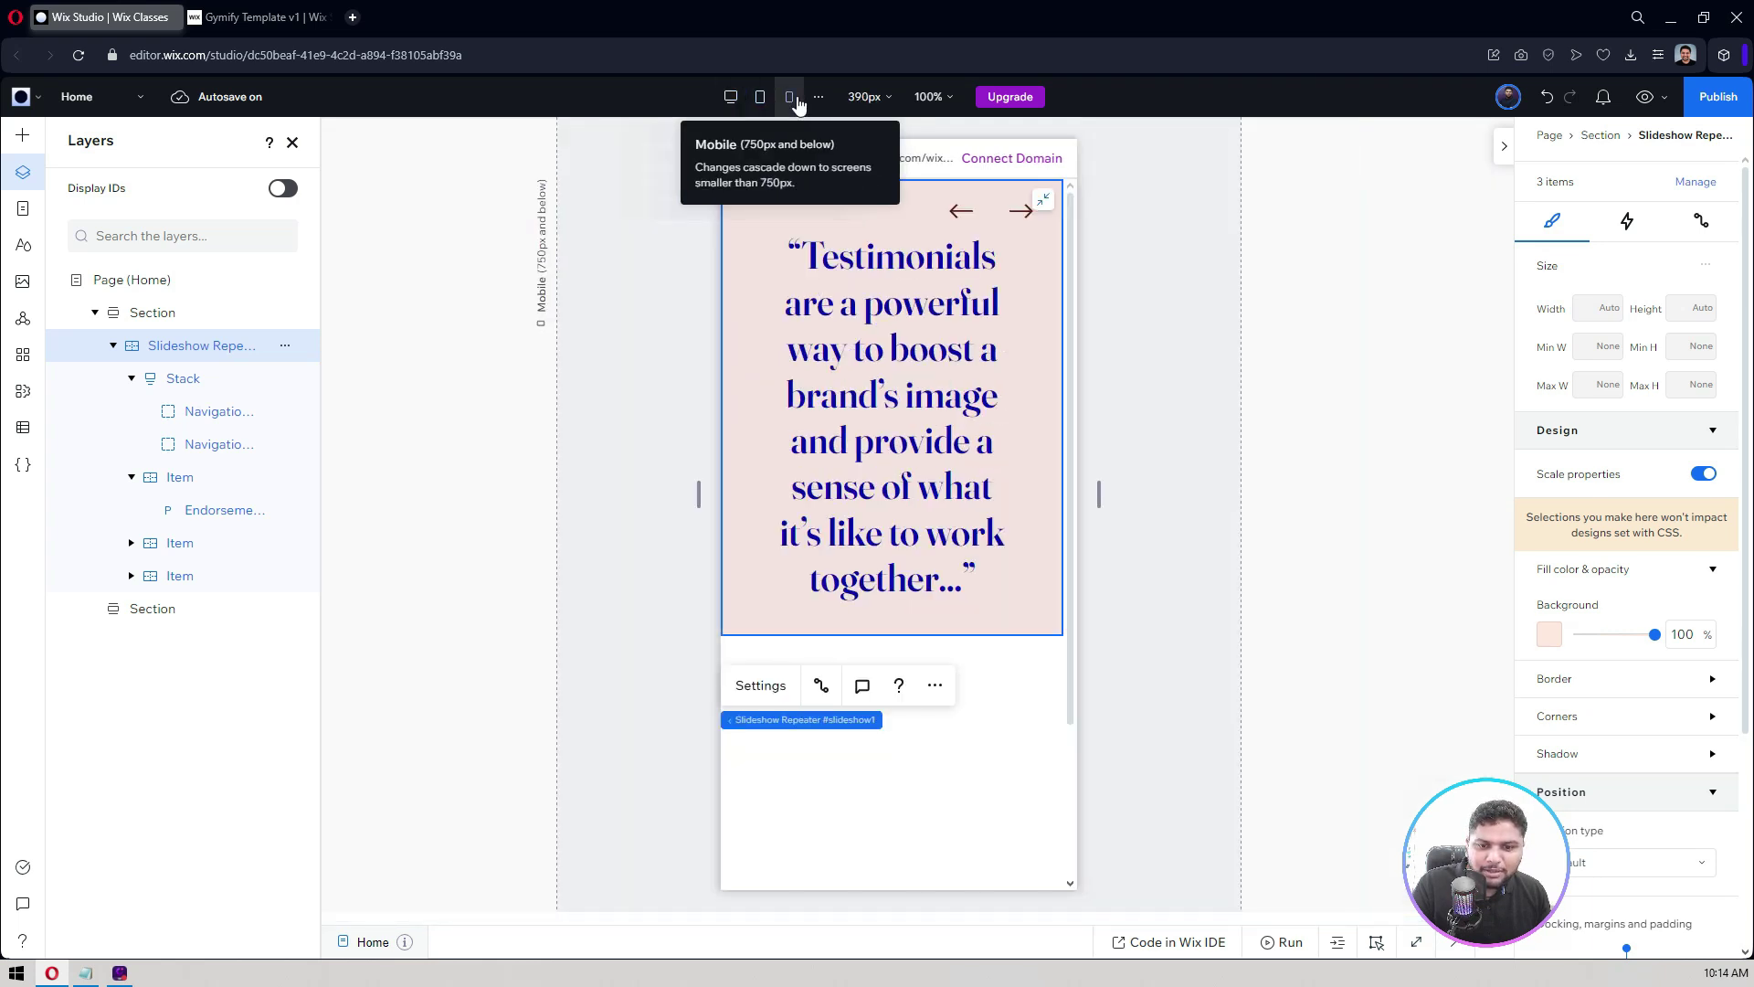
click(998, 212)
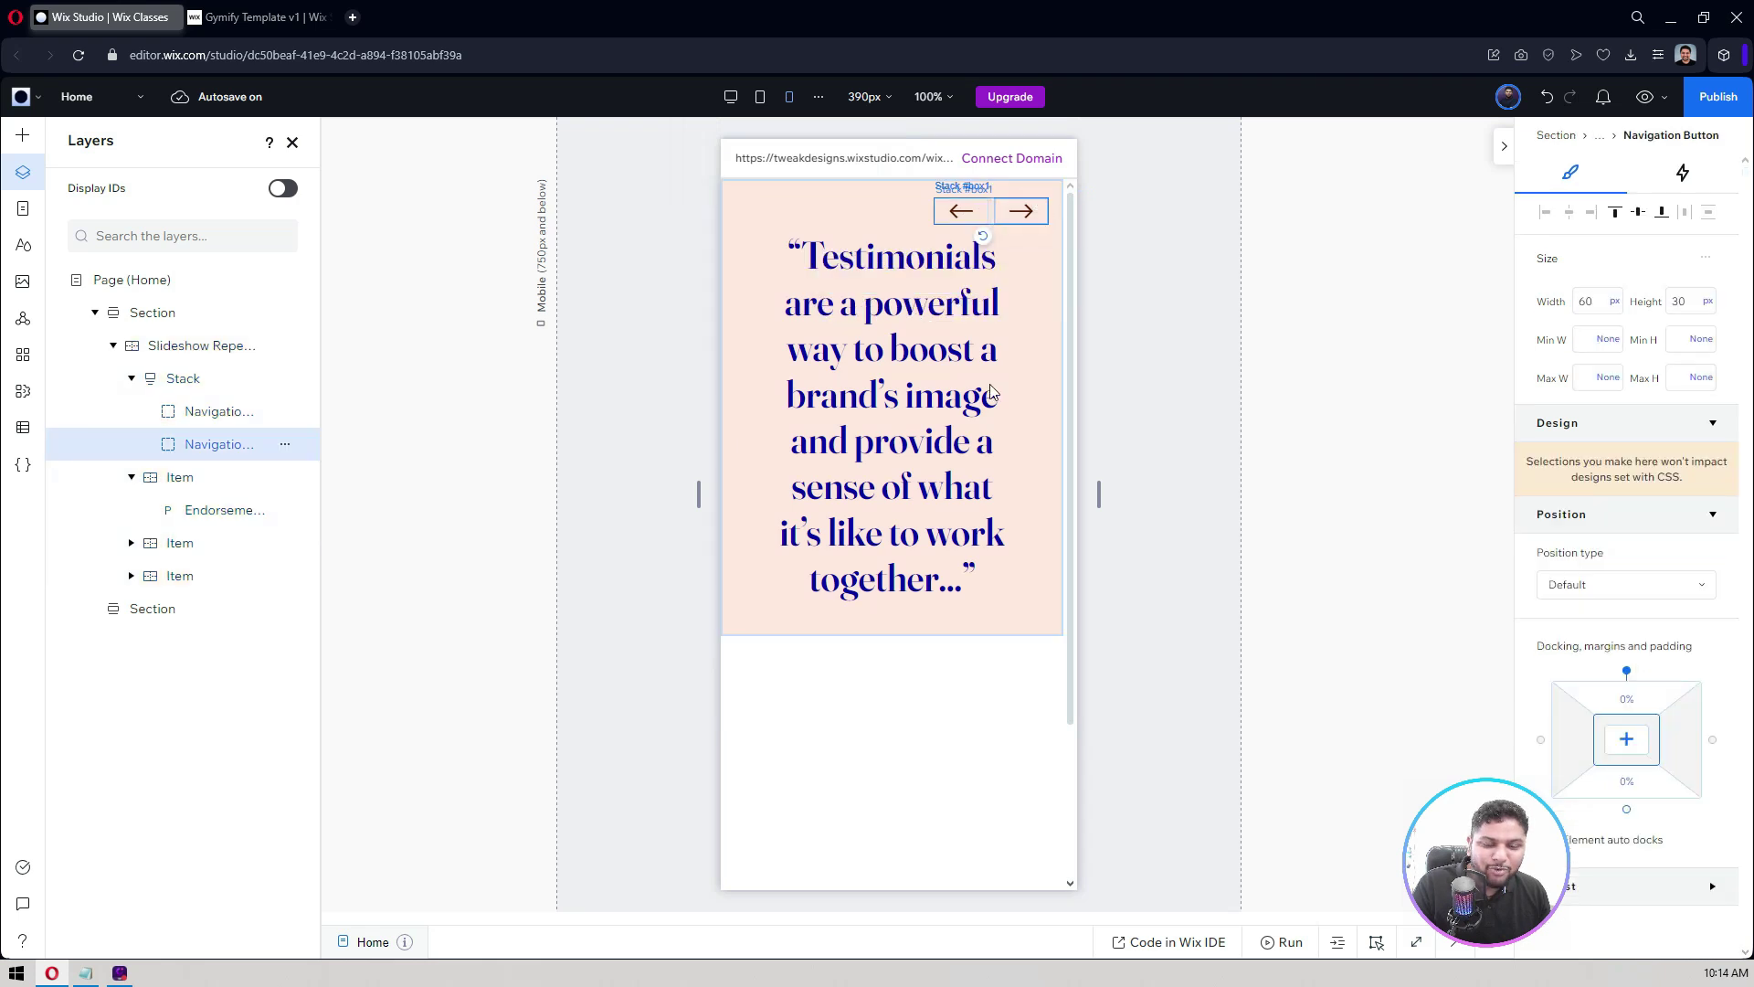
click(934, 375)
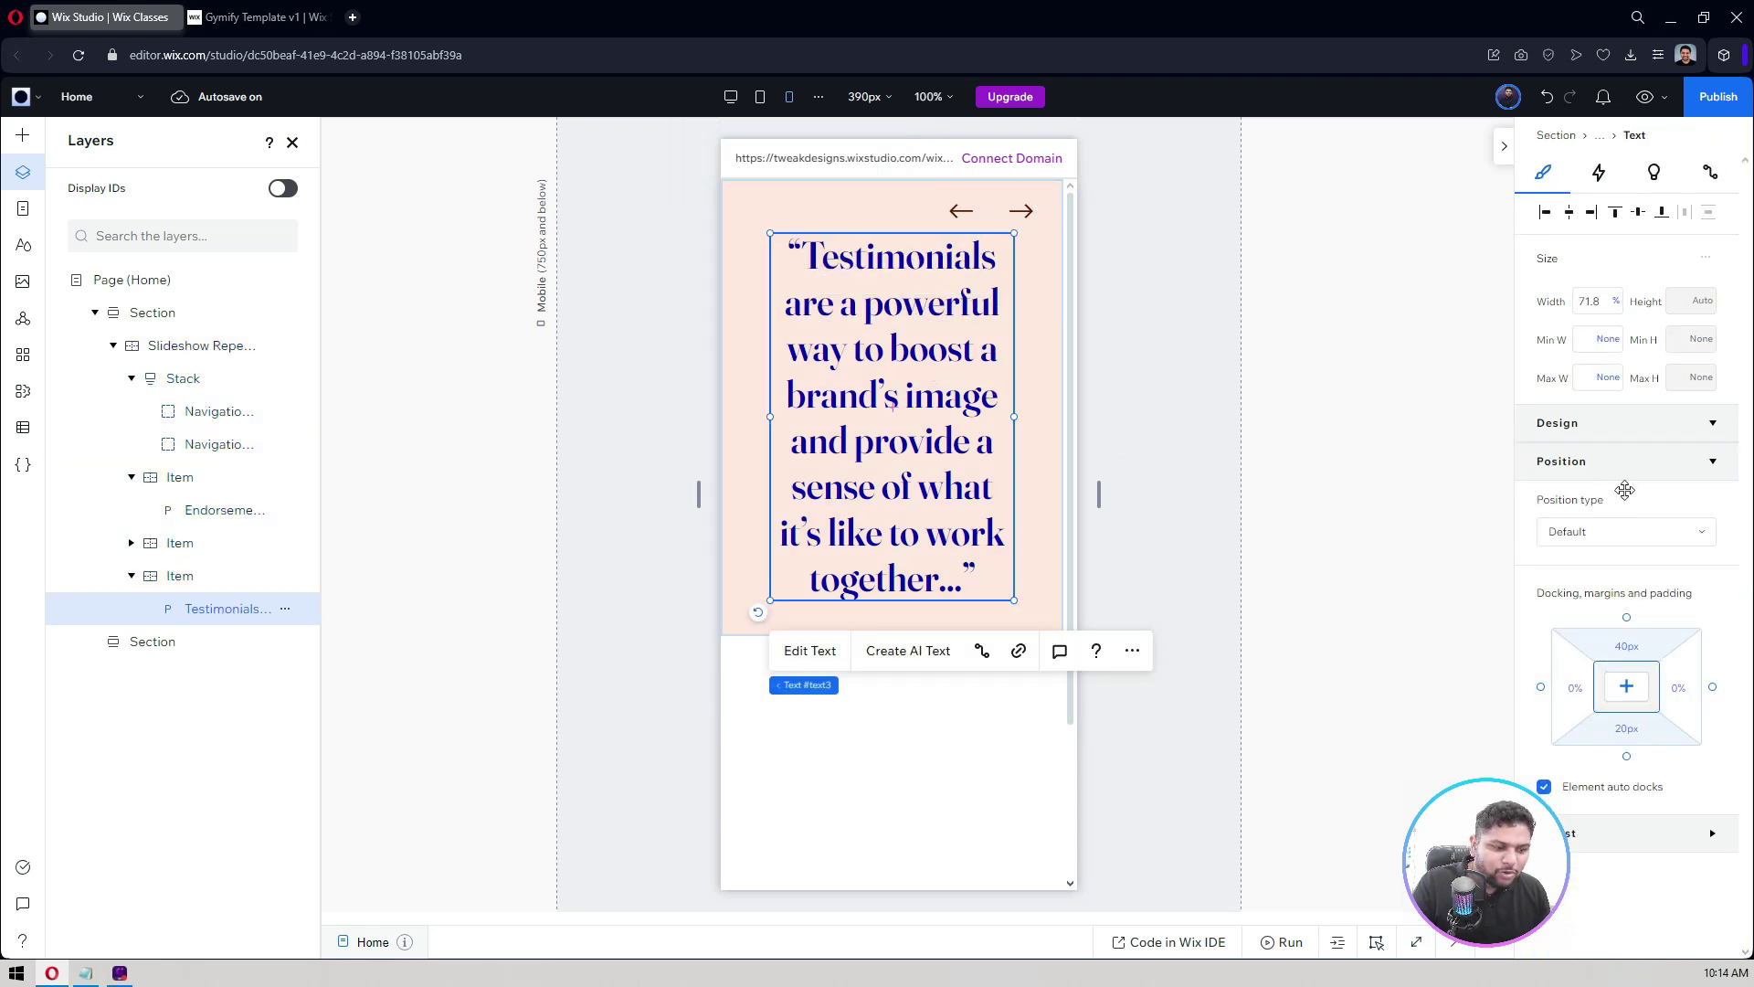
Change the quote's mobile font size to 32 px.
scroll(1618, 488, down, 5)
scroll(1605, 439, up, 2)
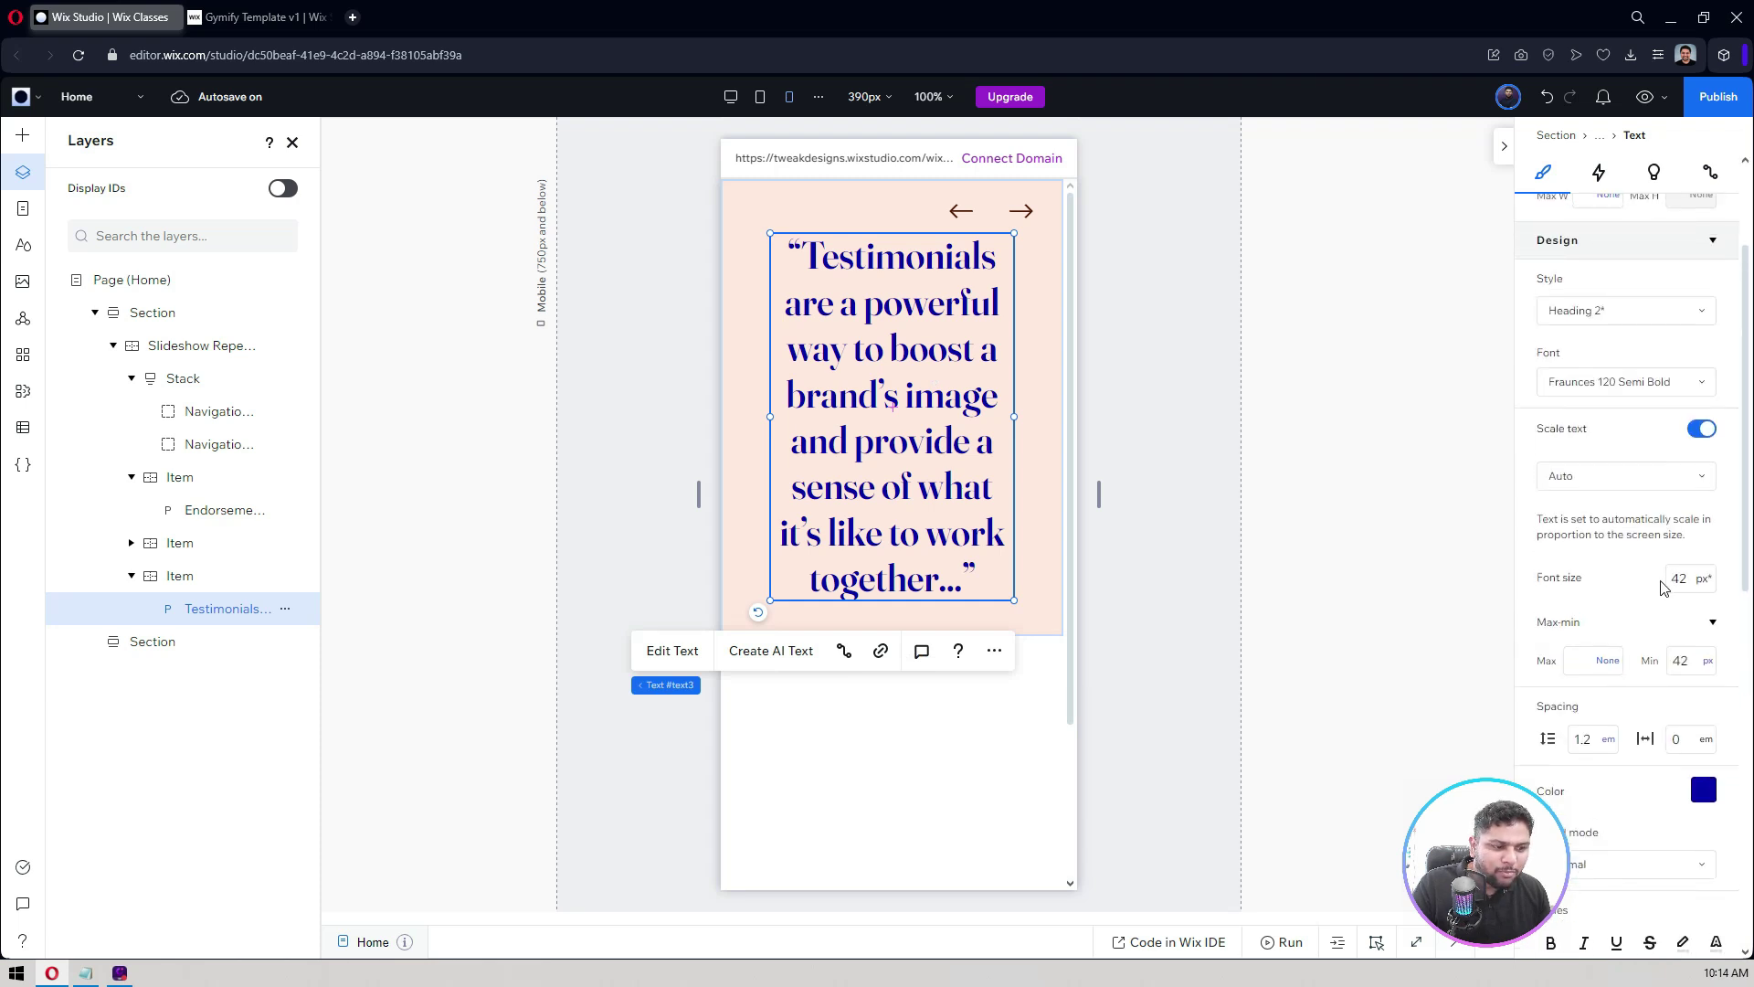
click(1671, 581)
text(24)
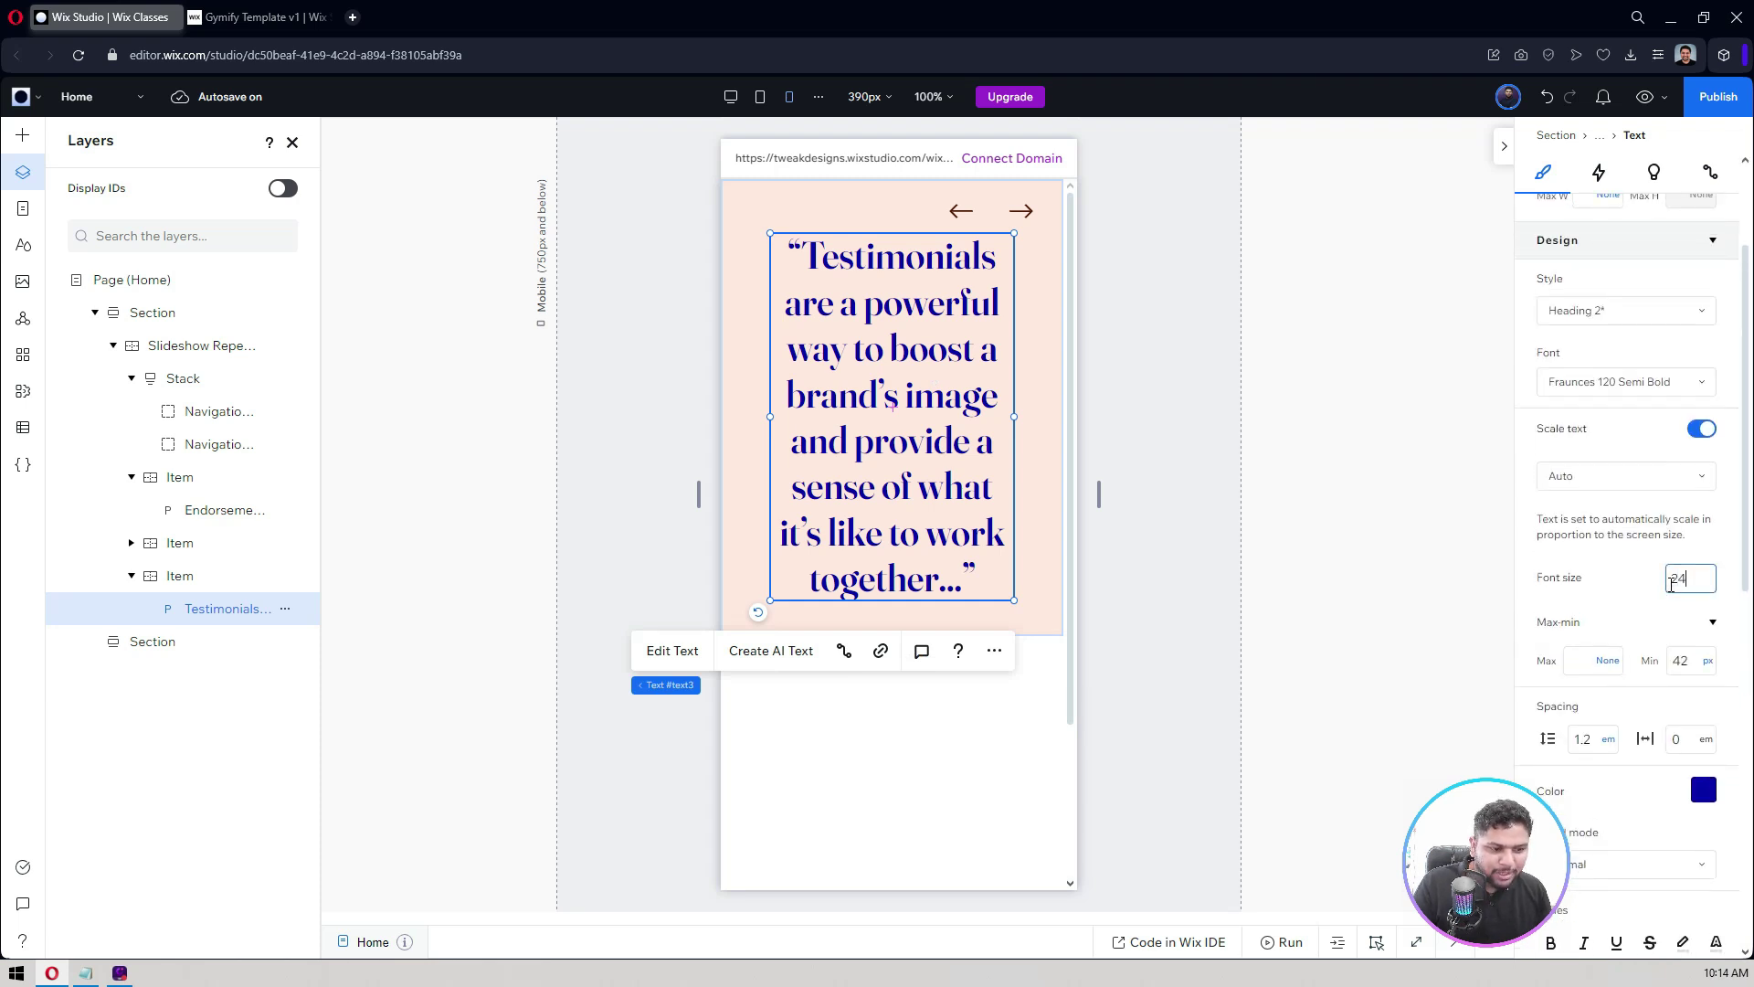
key(Return)
click(1671, 581)
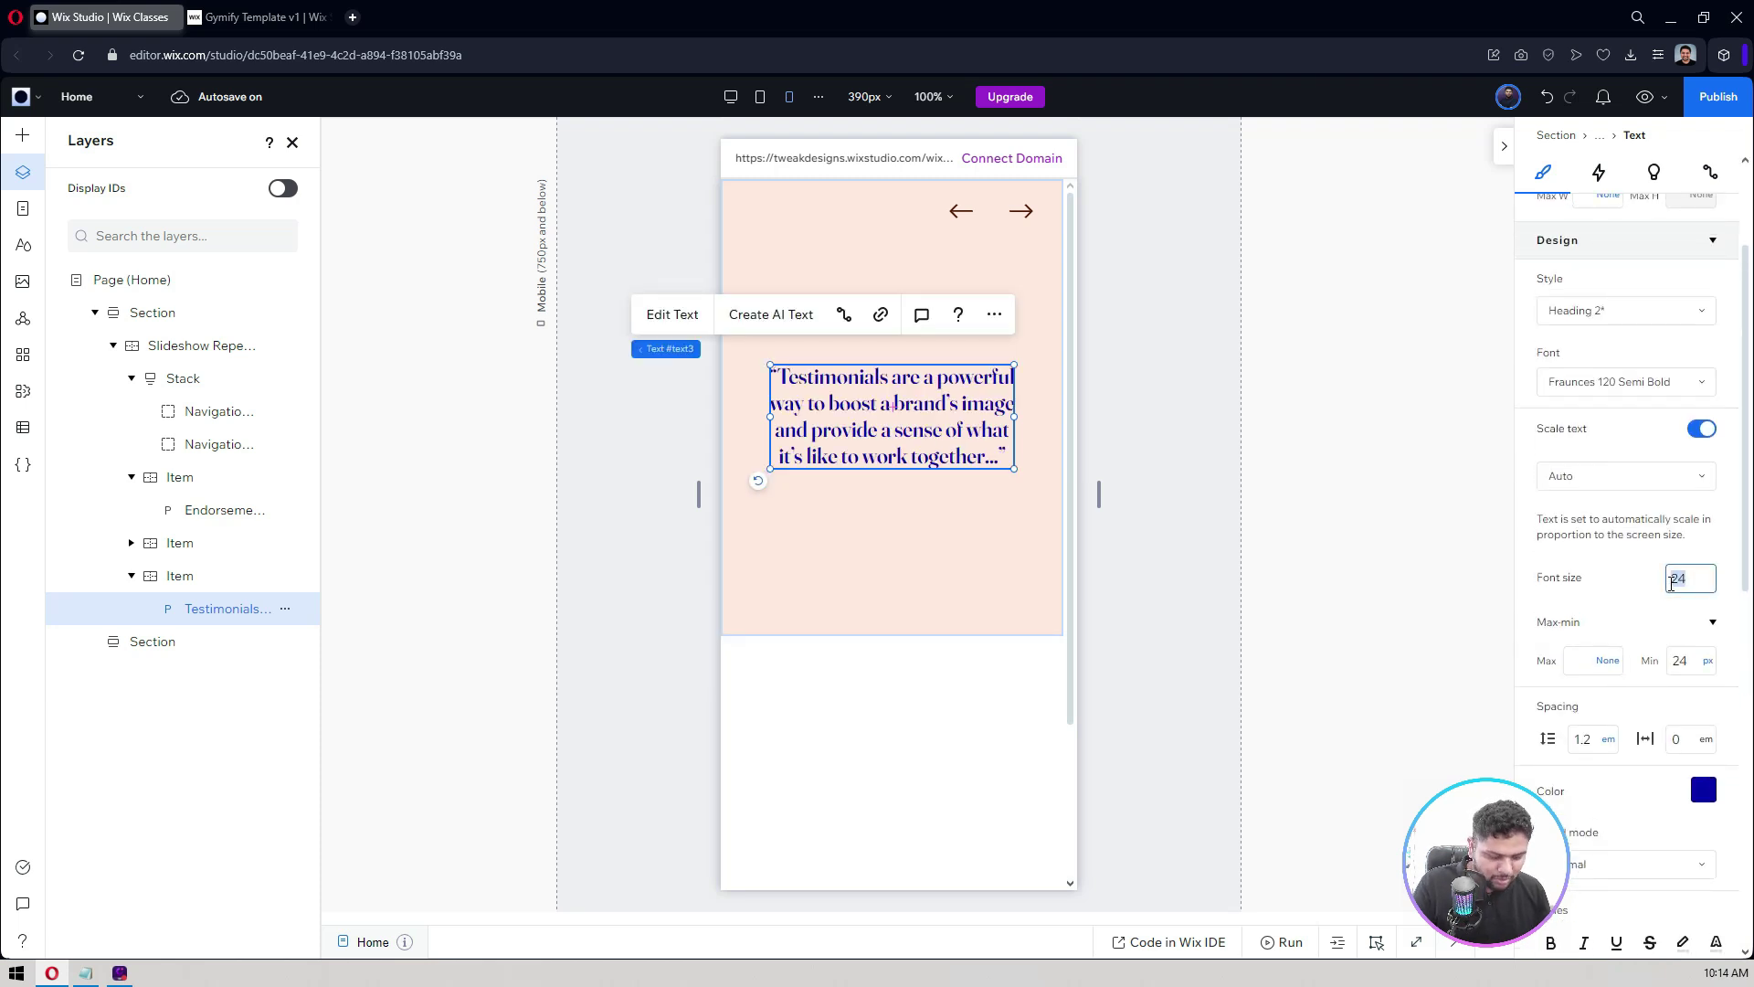
text(32)
key(Return)
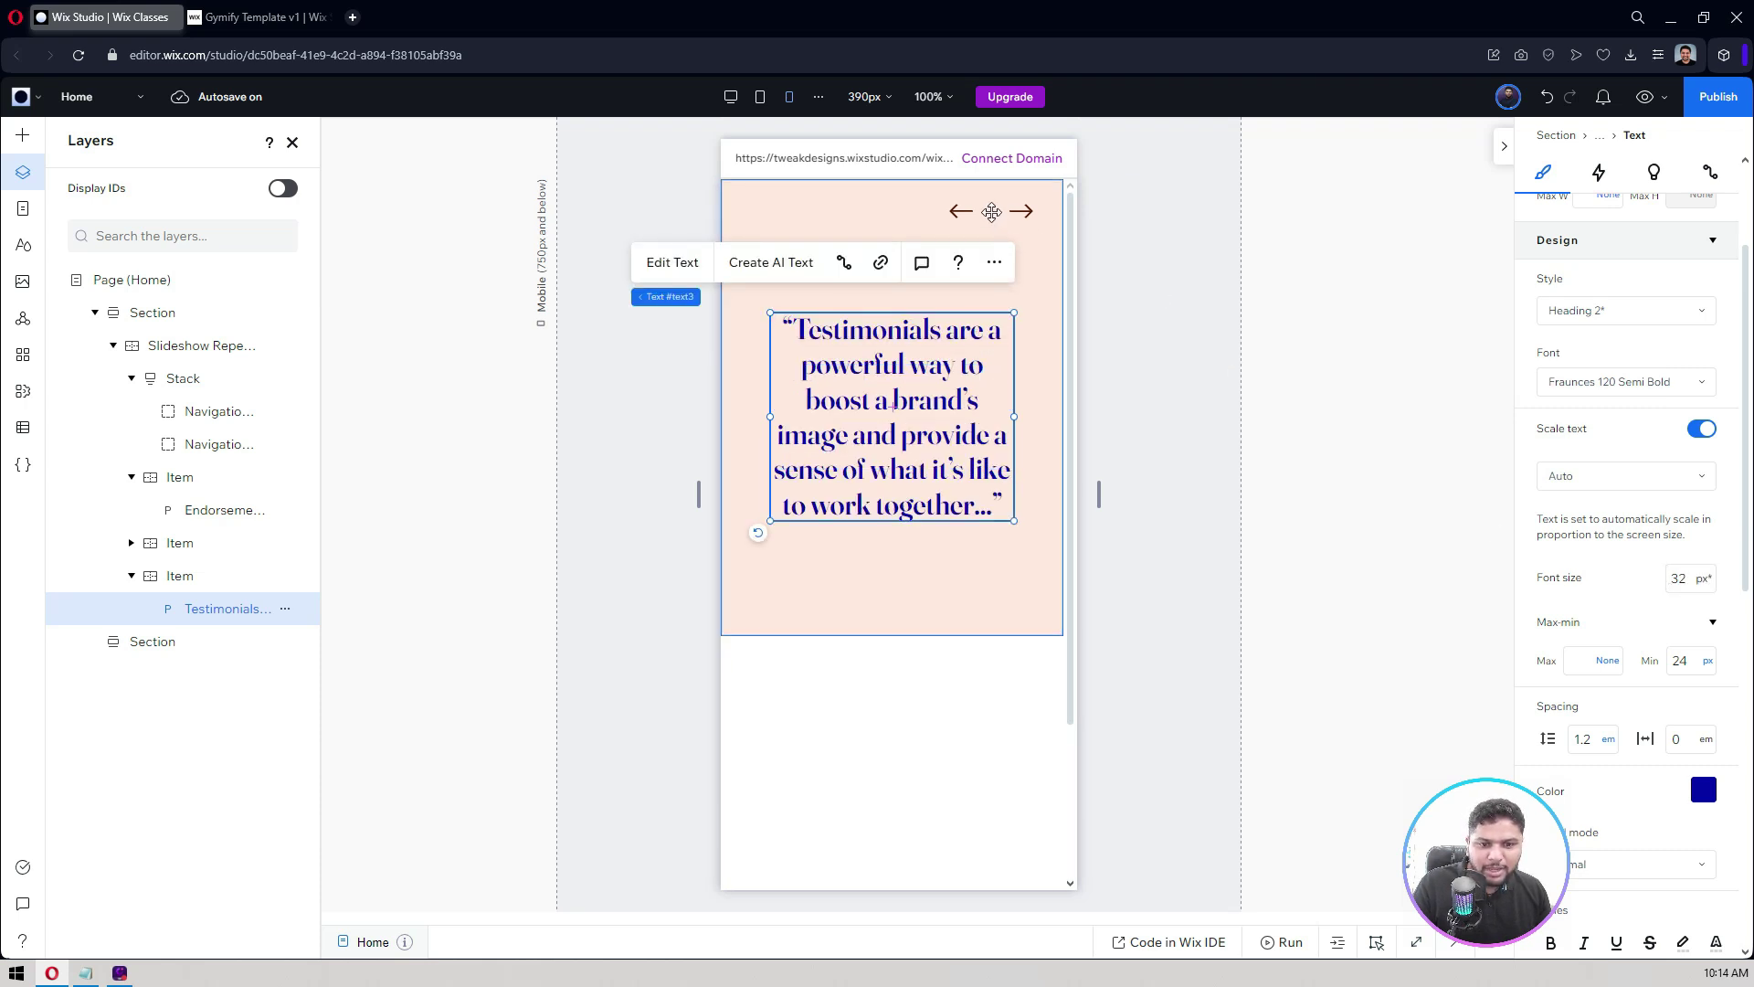
Align the mobile arrow stack bottom-centre with a 24 px bottom margin.
click(991, 212)
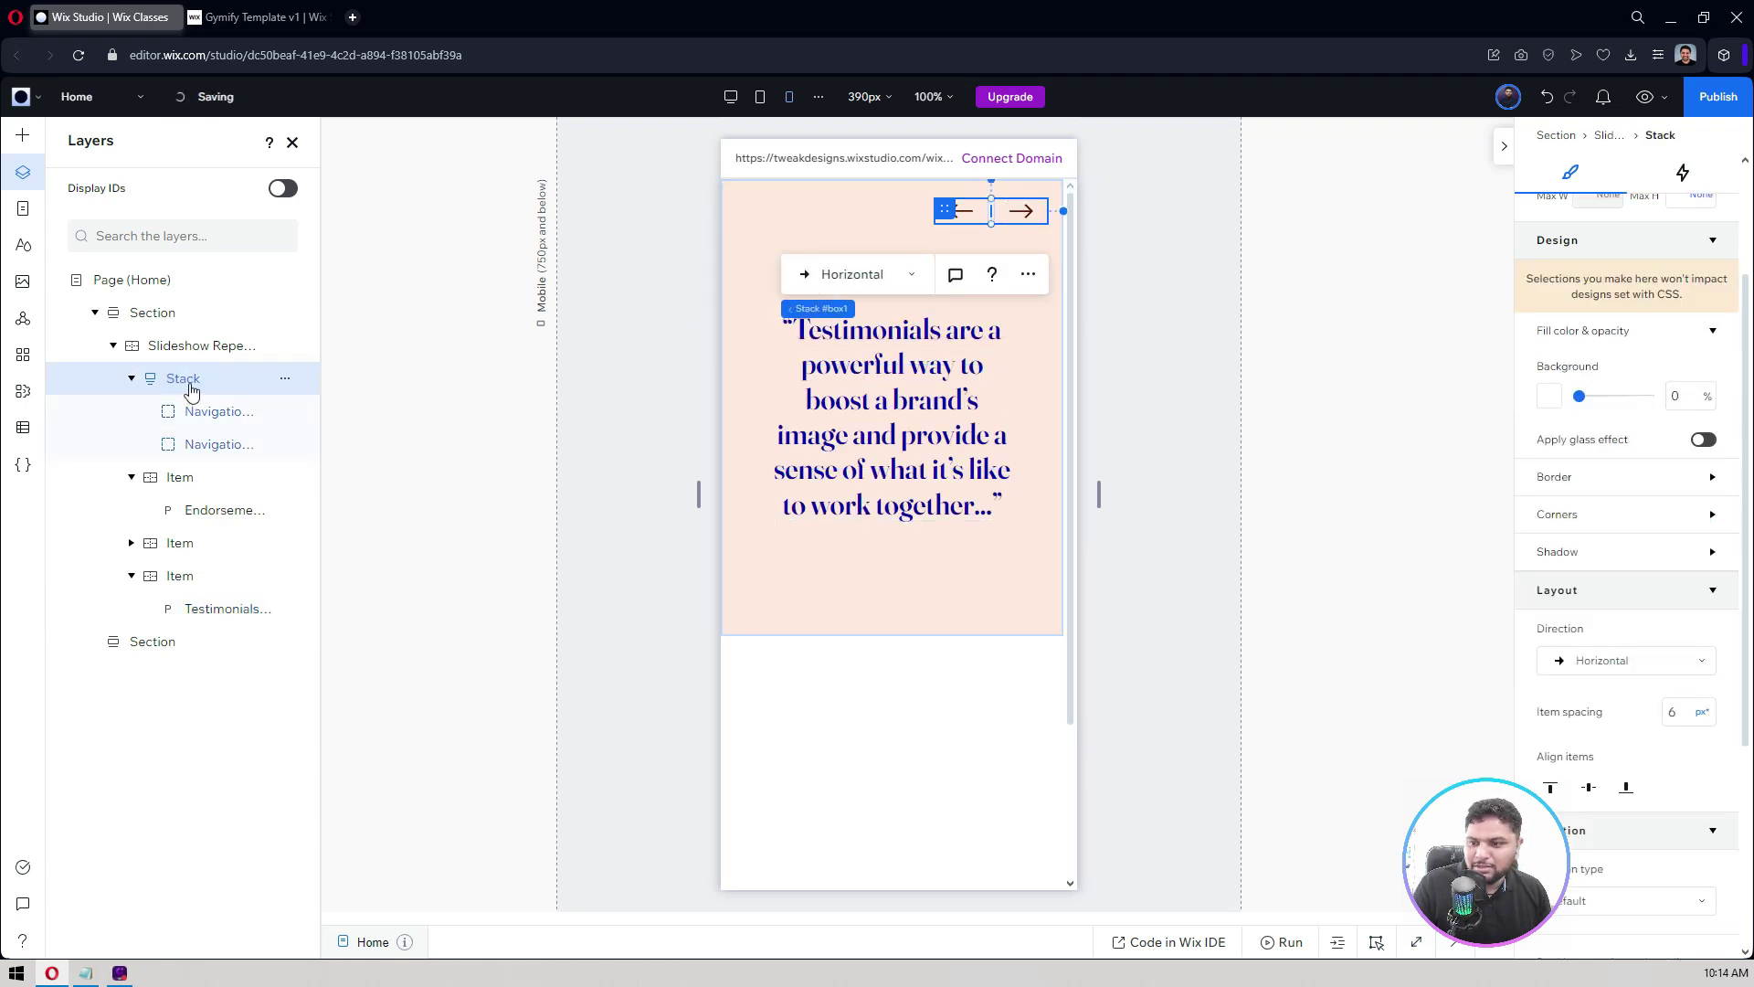
scroll(1638, 314, up, 2)
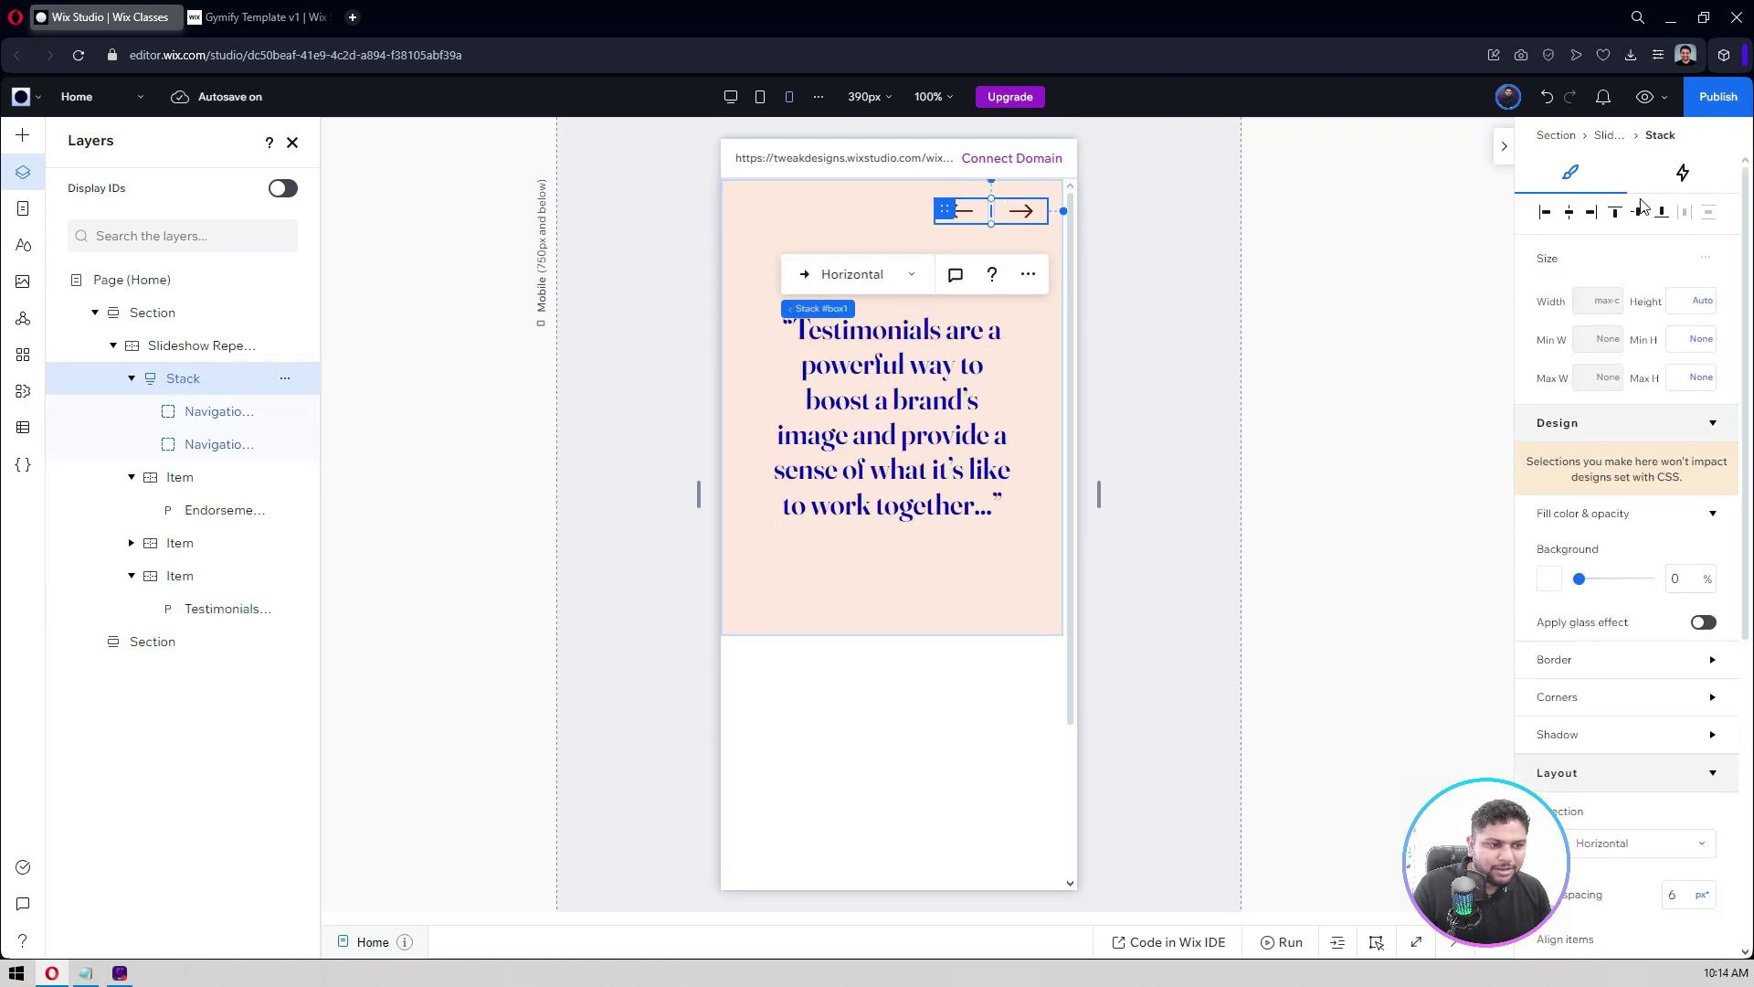
click(1590, 211)
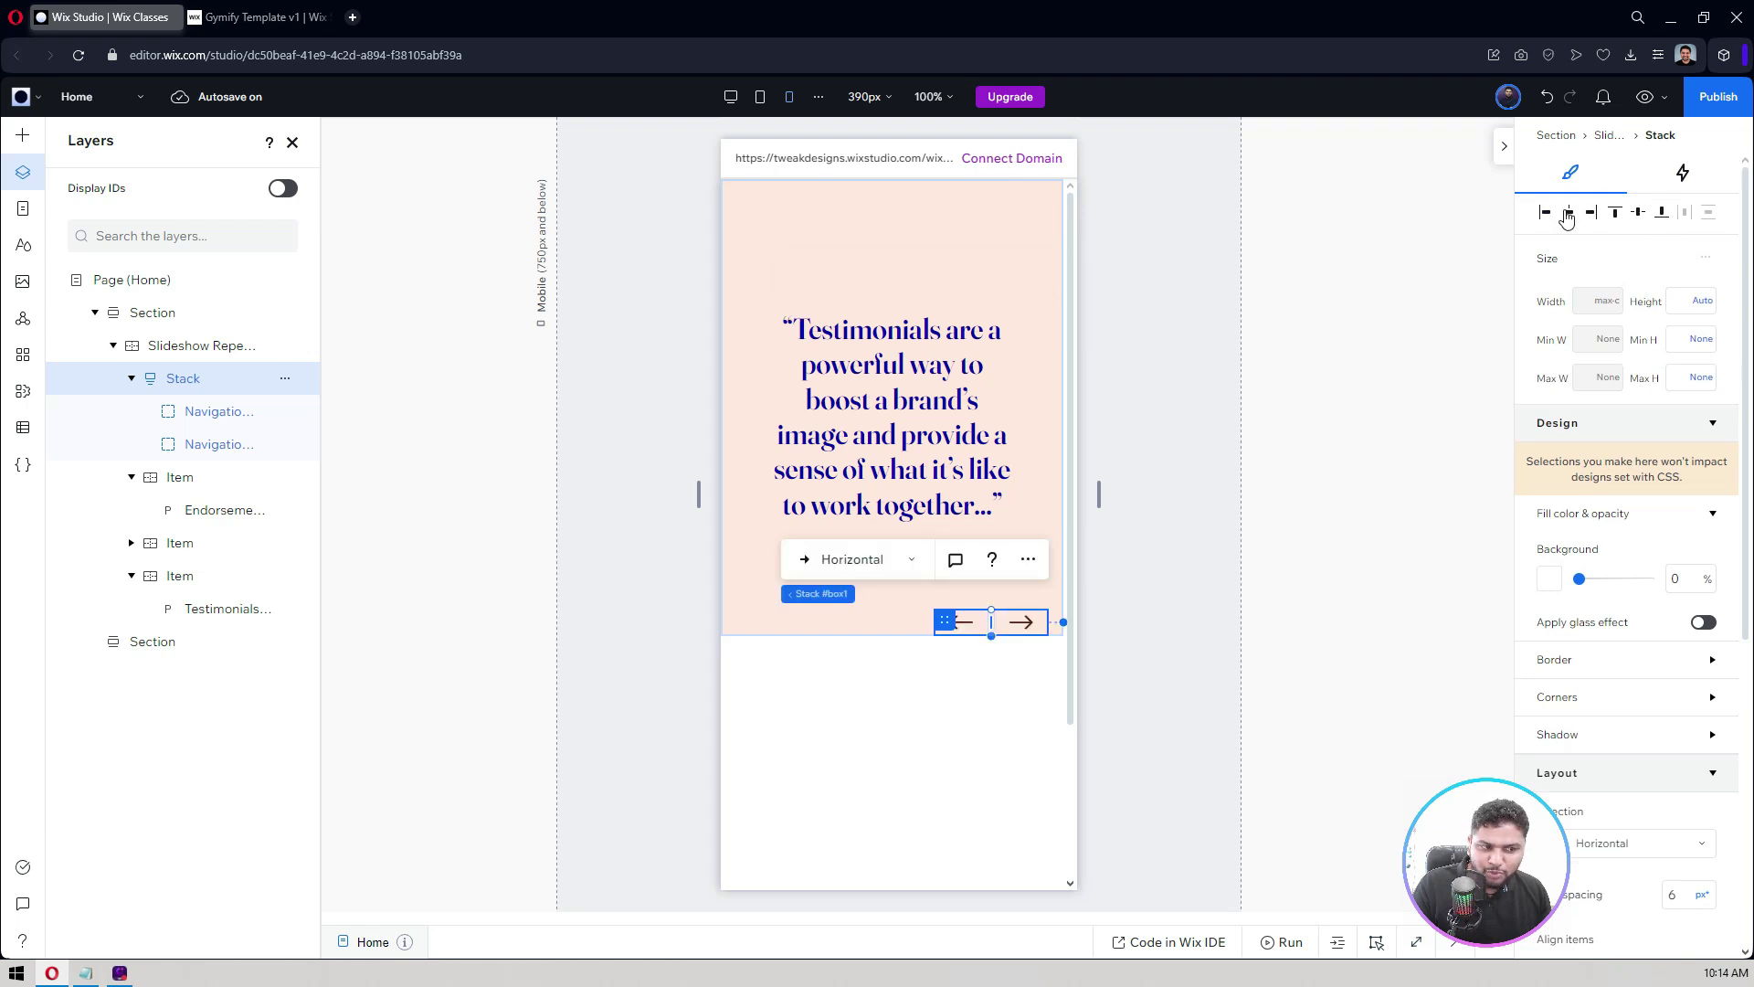
click(1569, 212)
scroll(1605, 350, down, 5)
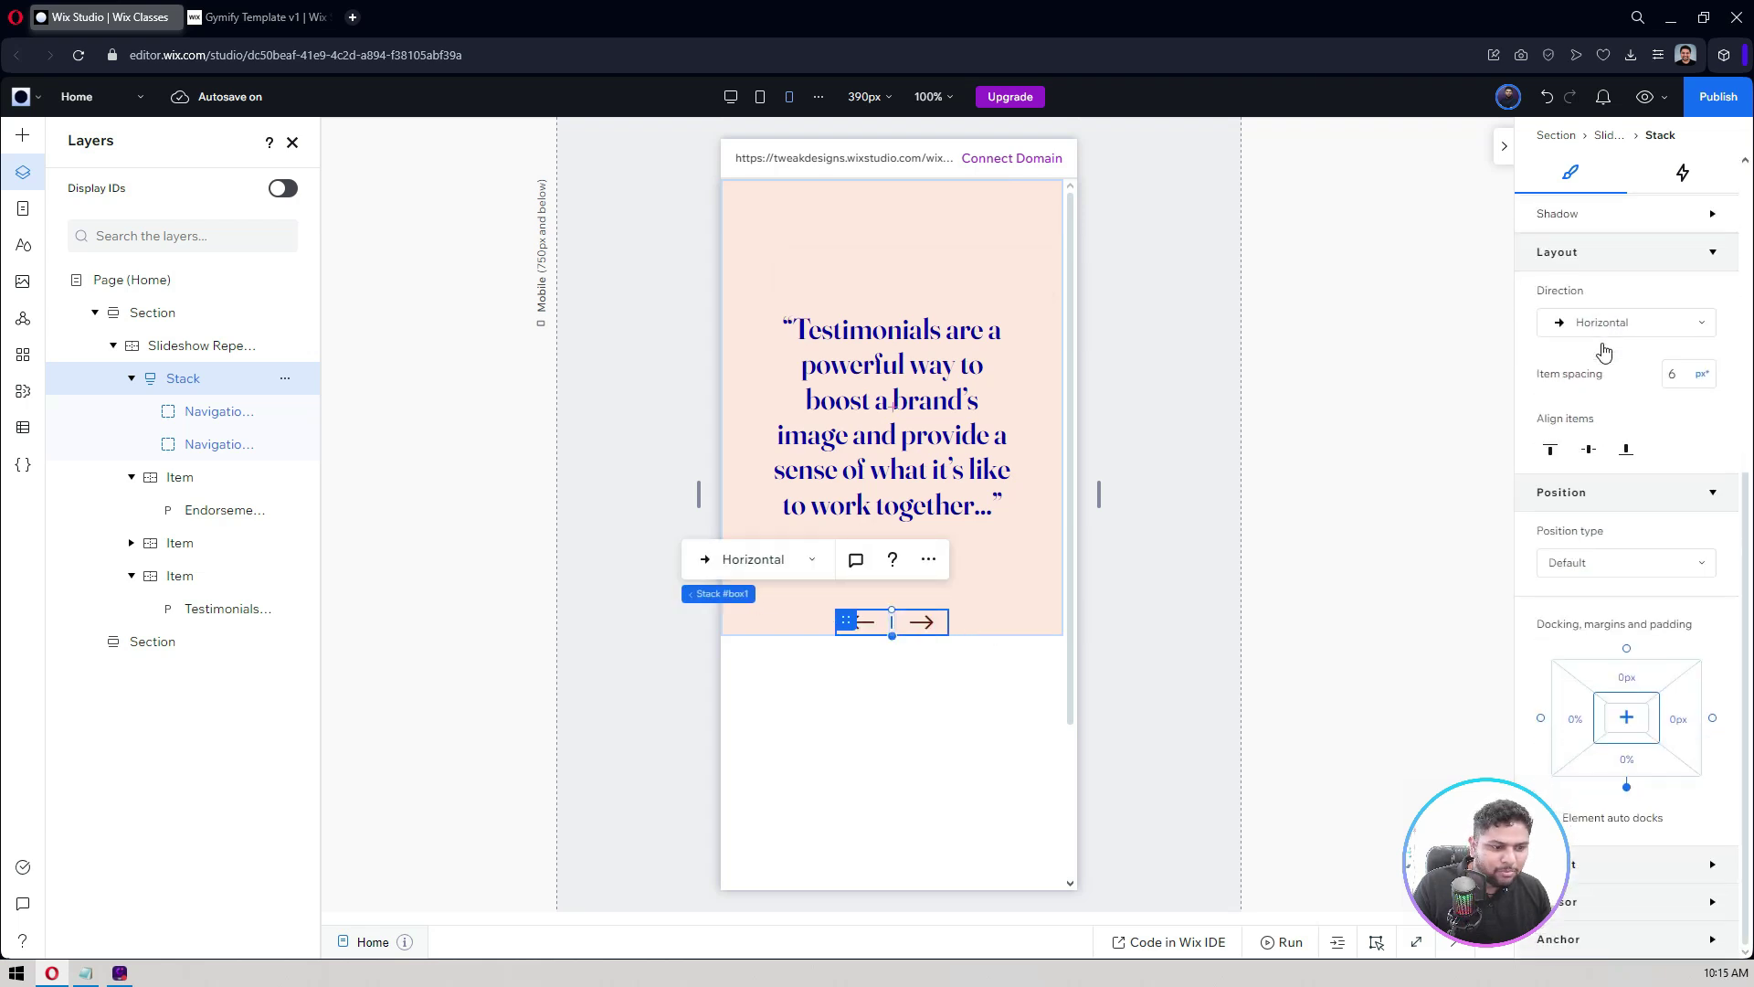
click(1622, 775)
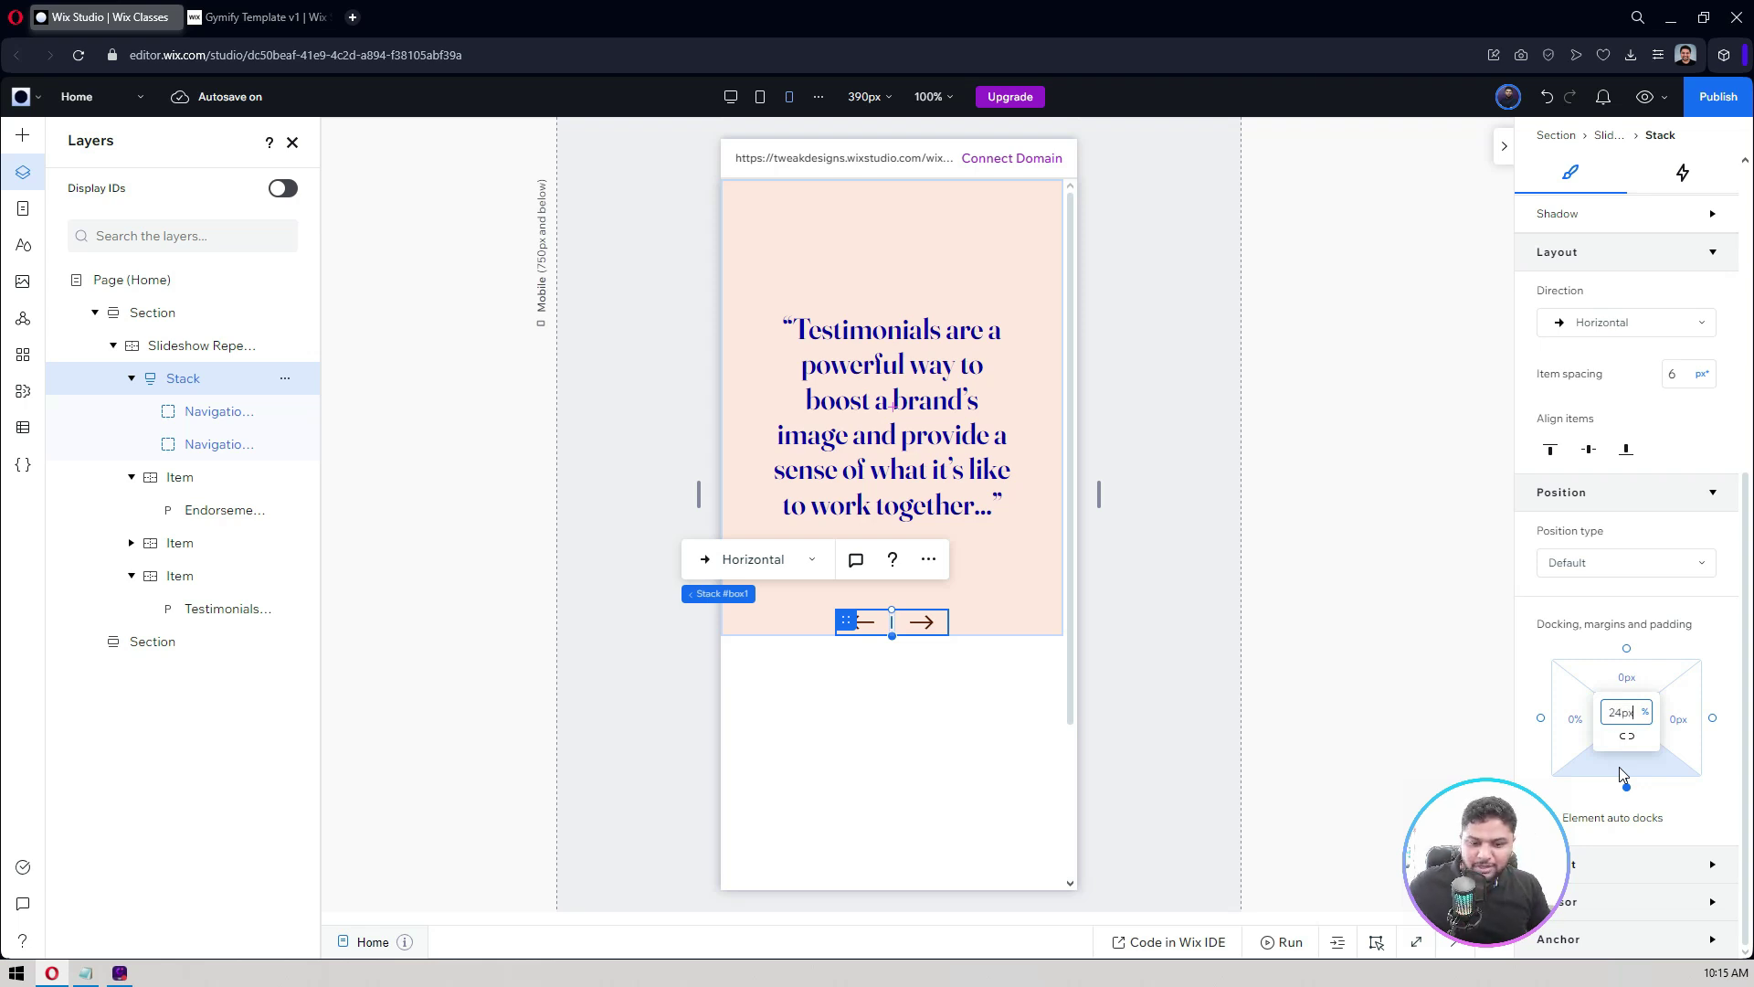
text(px)
key(Return)
click(1215, 356)
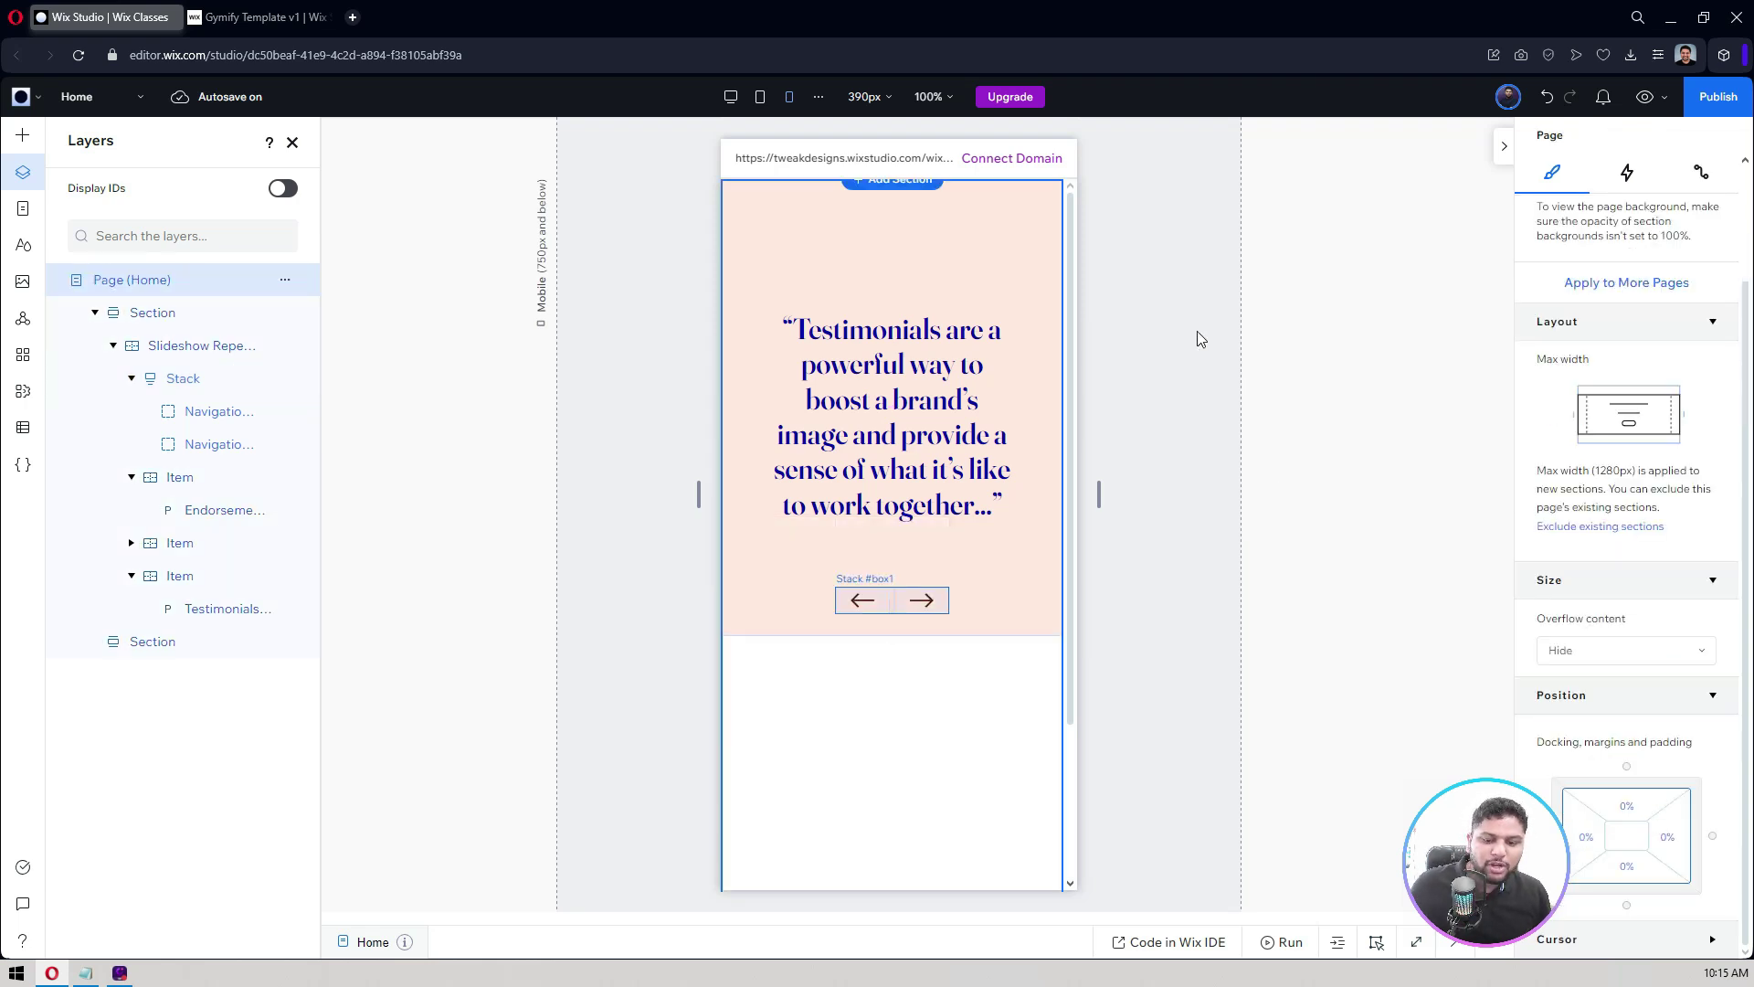
Return the canvas to the 1280px desktop breakpoint via the tablet view.
click(759, 96)
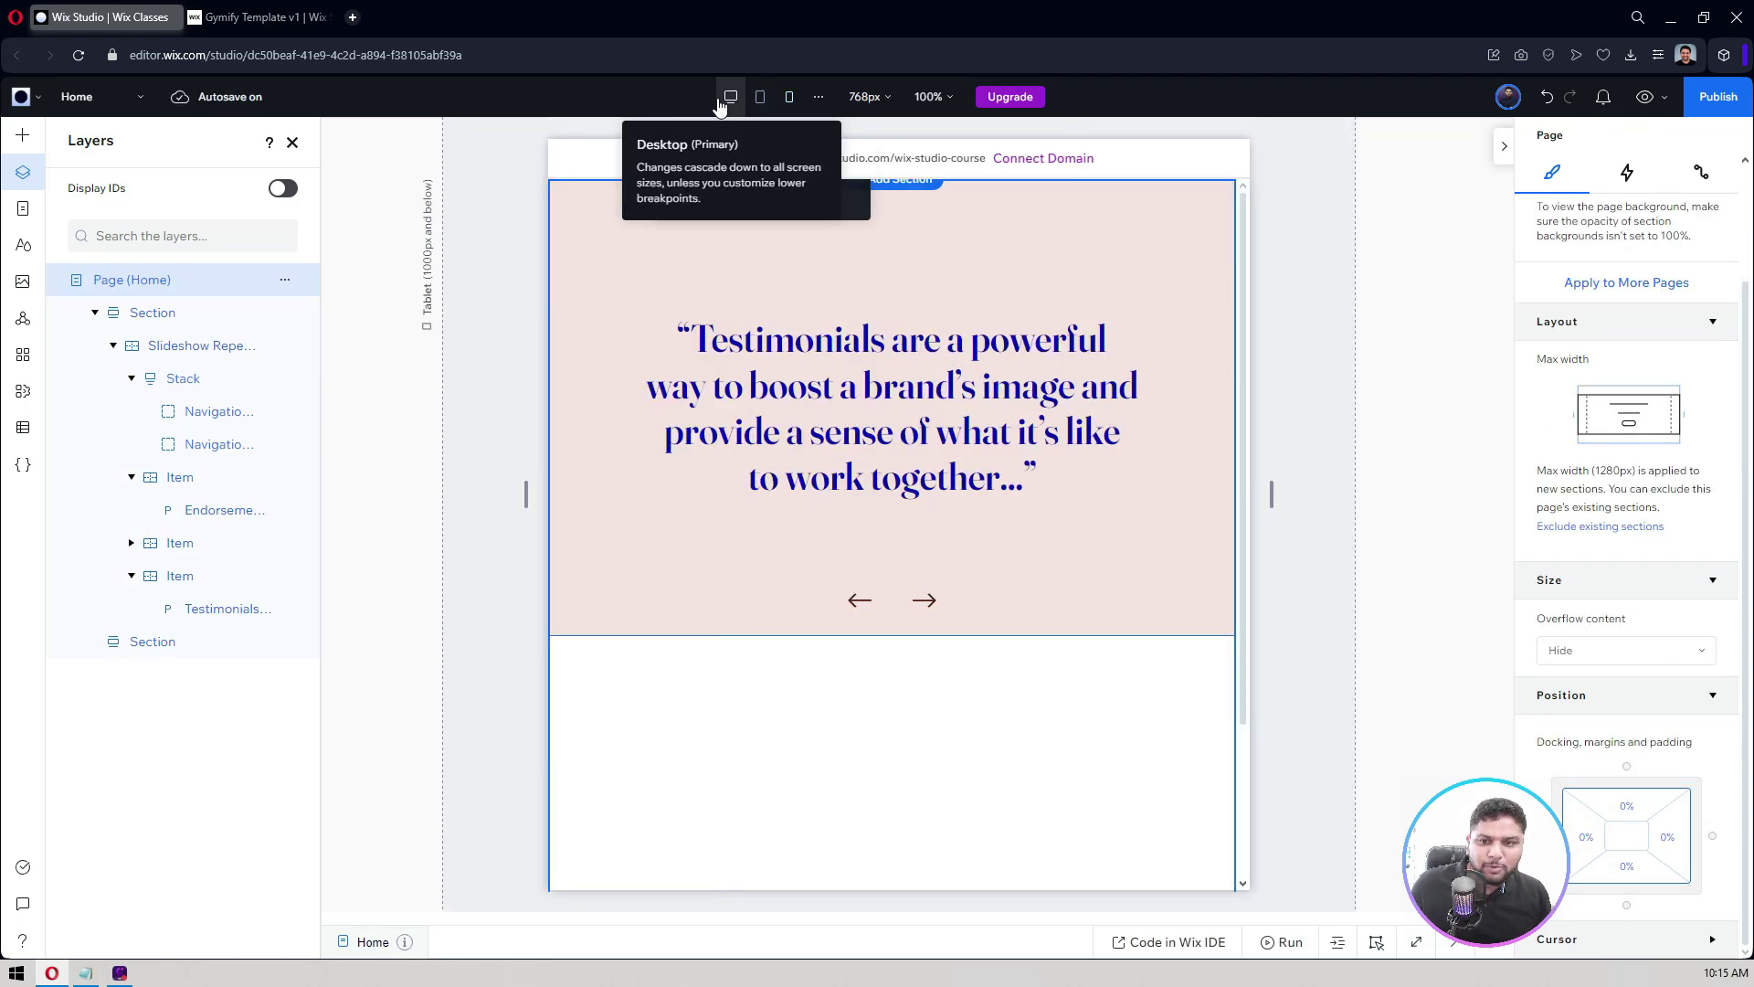
click(730, 97)
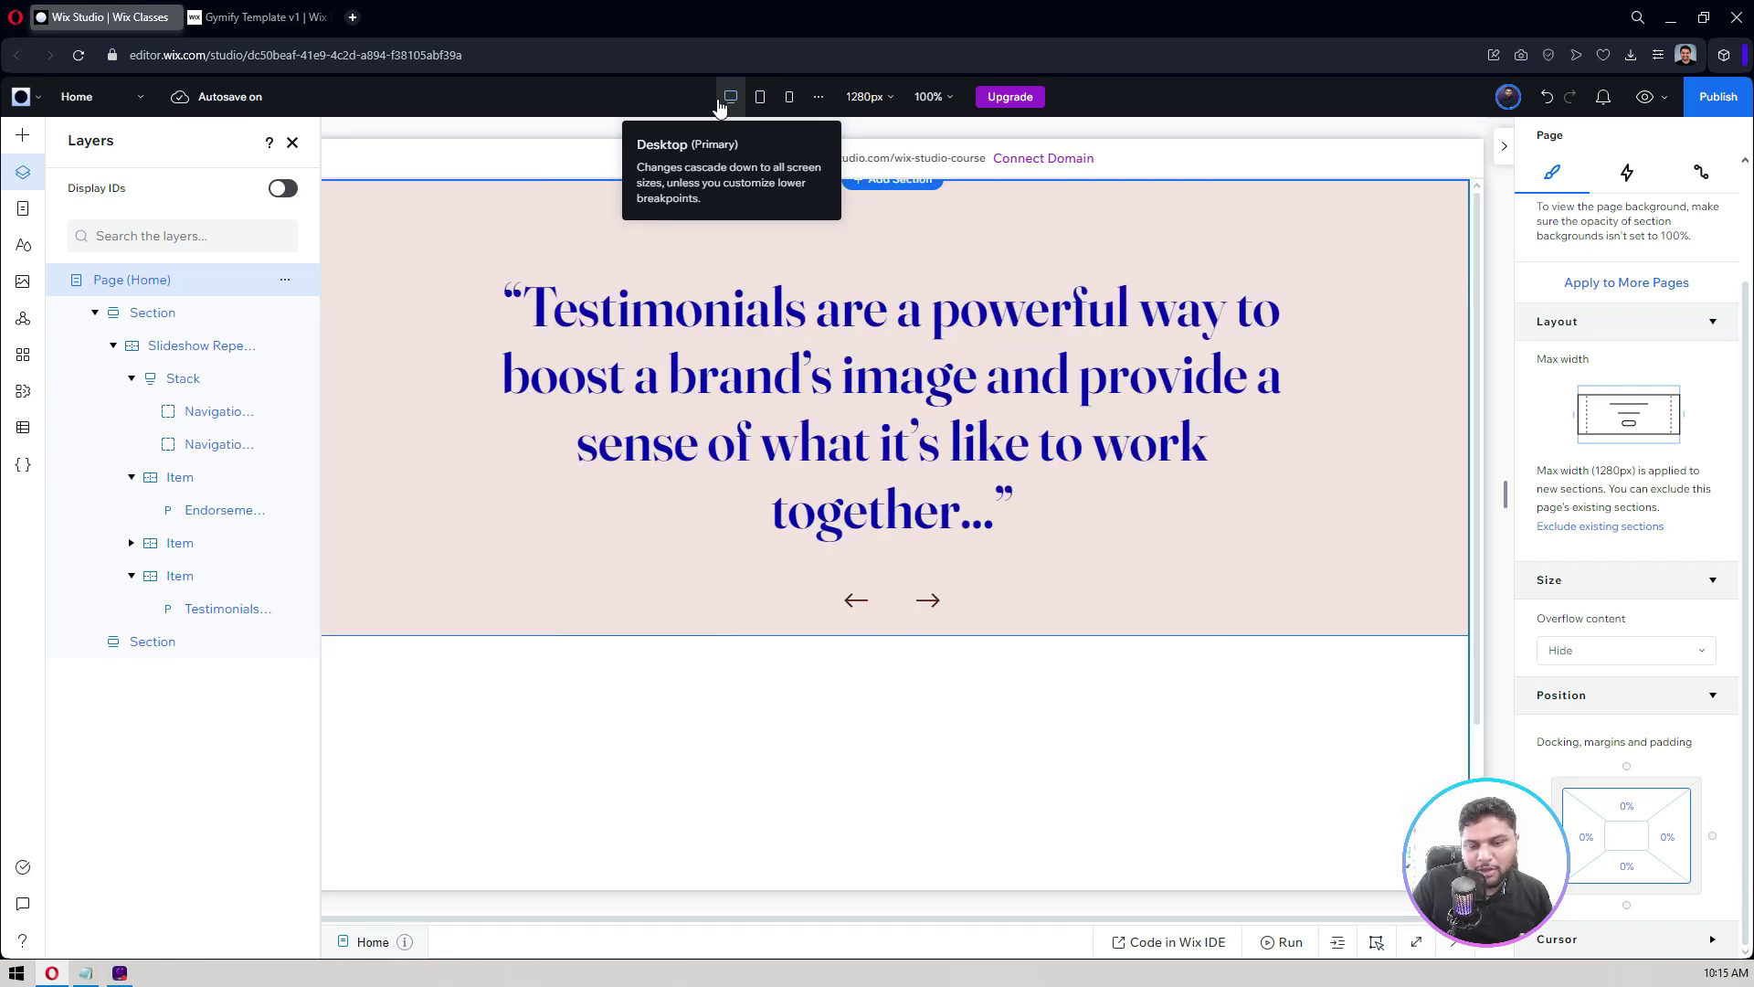